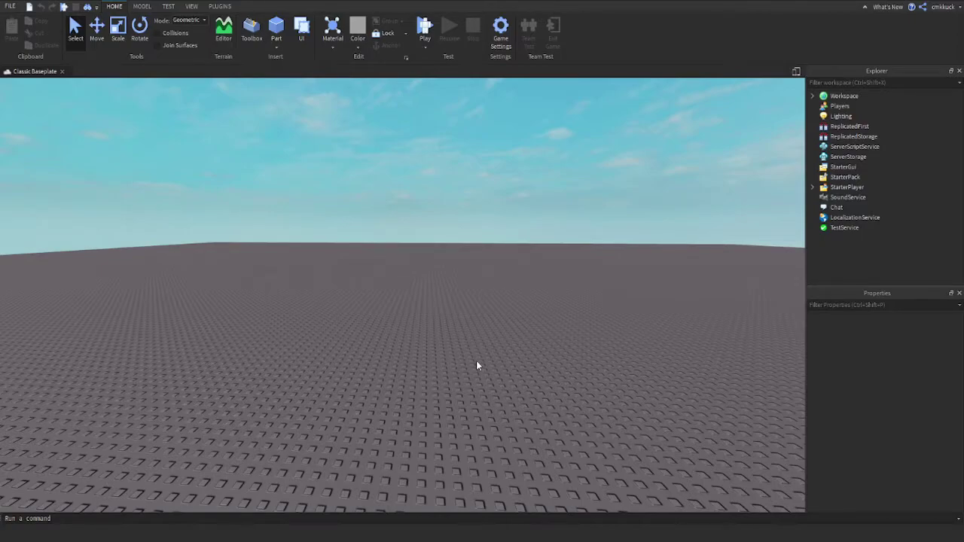
scroll(475, 366, "up", 2)
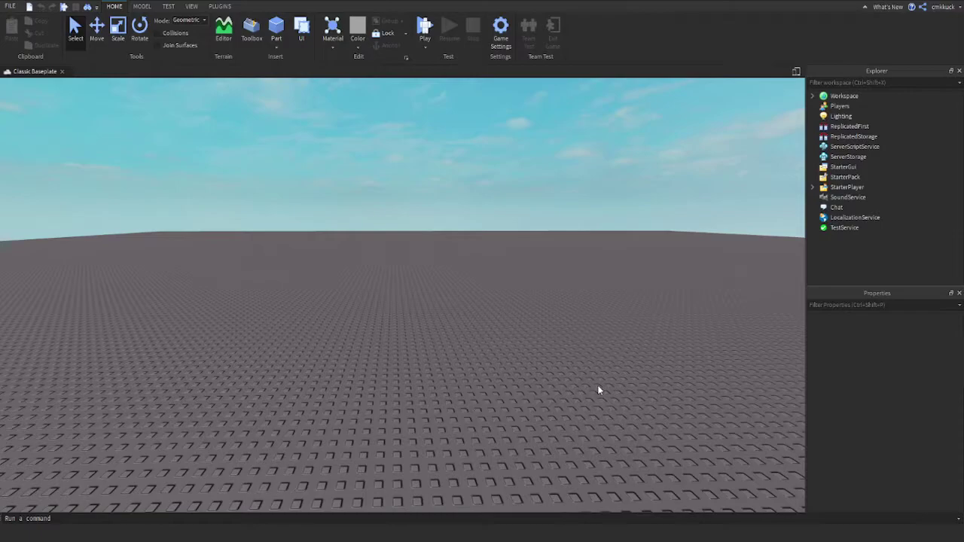
right_click_drag(439, 331, 436, 328)
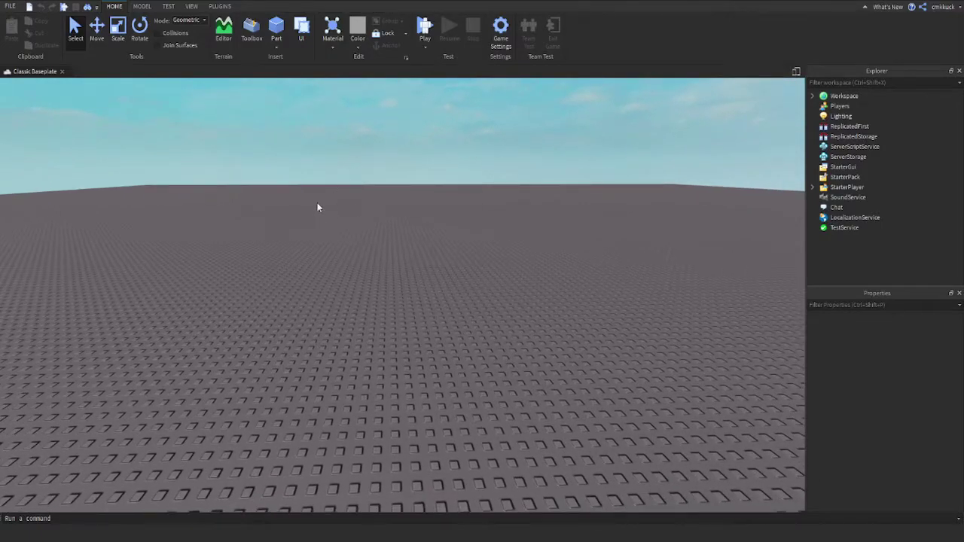
left_click(252, 34)
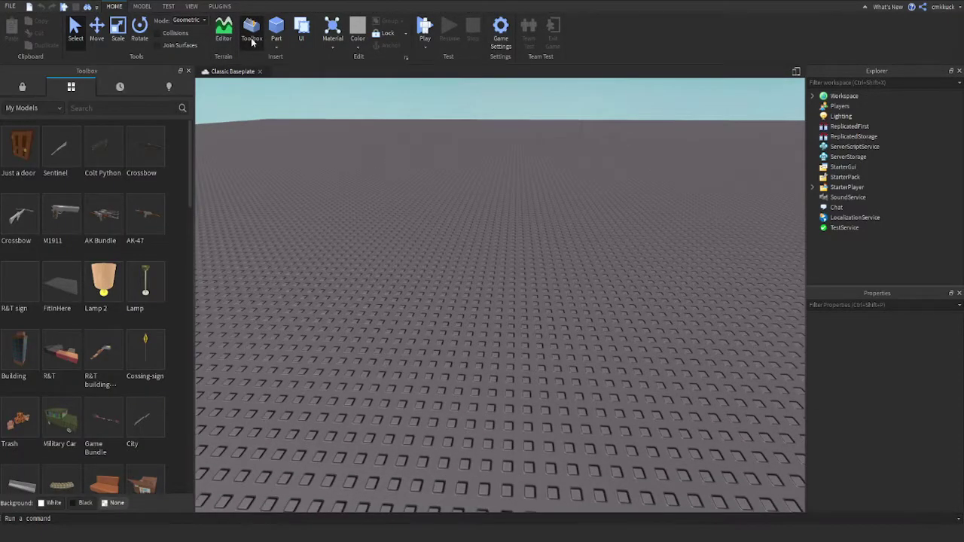
left_click(251, 38)
right_click_drag(544, 284, 543, 284)
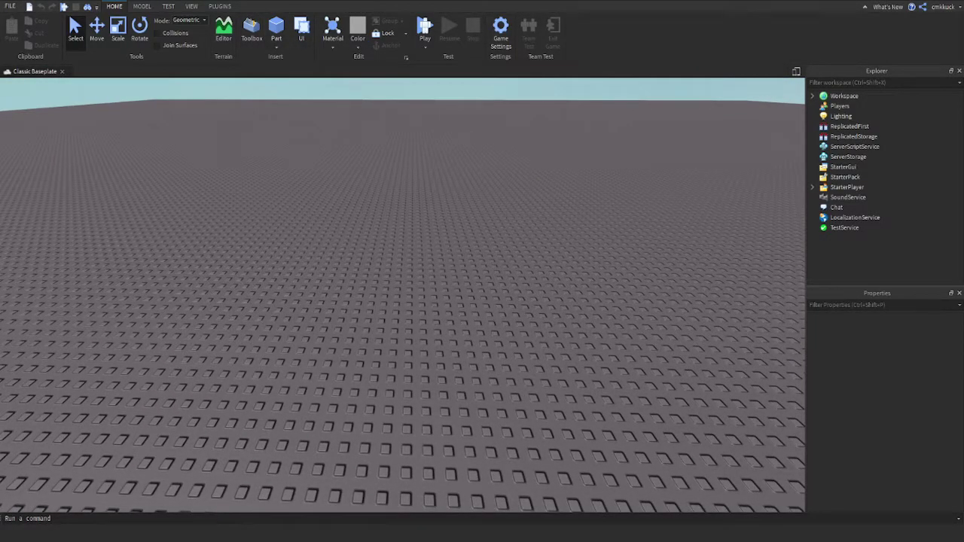
right_click_drag(507, 447, 507, 447)
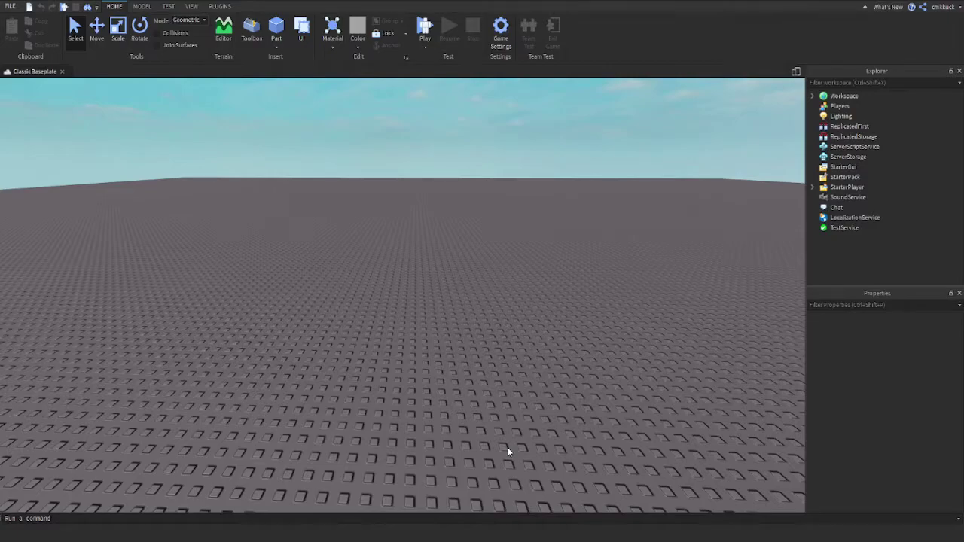
right_click_drag(497, 341, 497, 341)
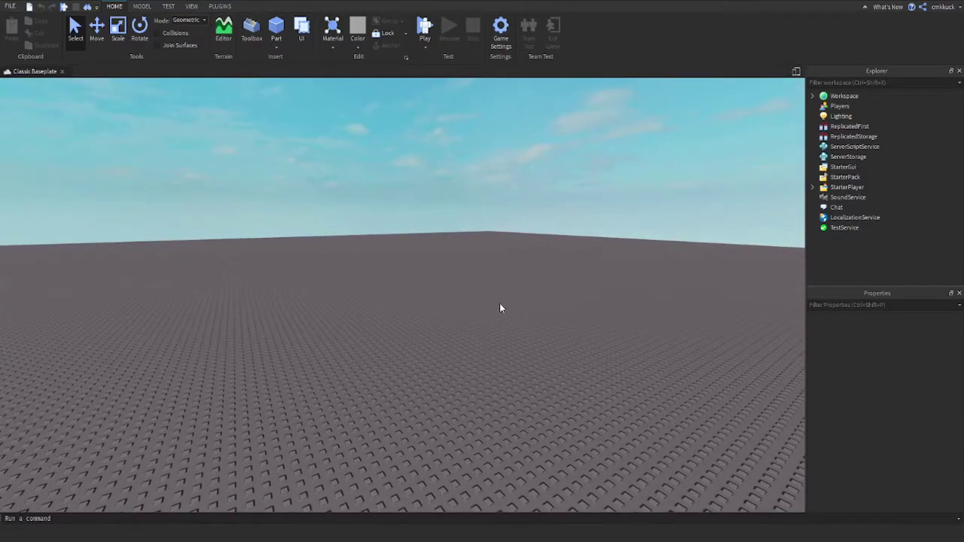
right_click_drag(535, 296, 535, 296)
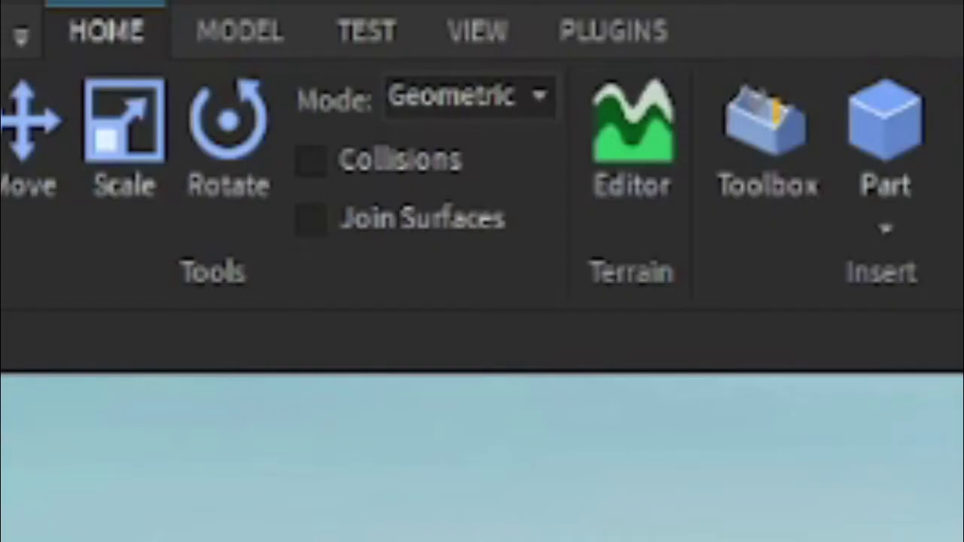
left_click(485, 29)
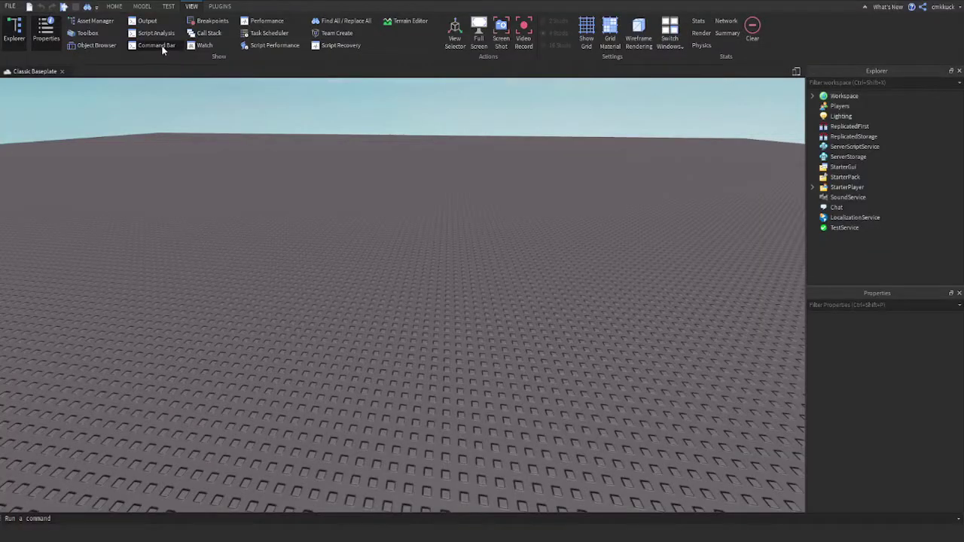
left_click(114, 6)
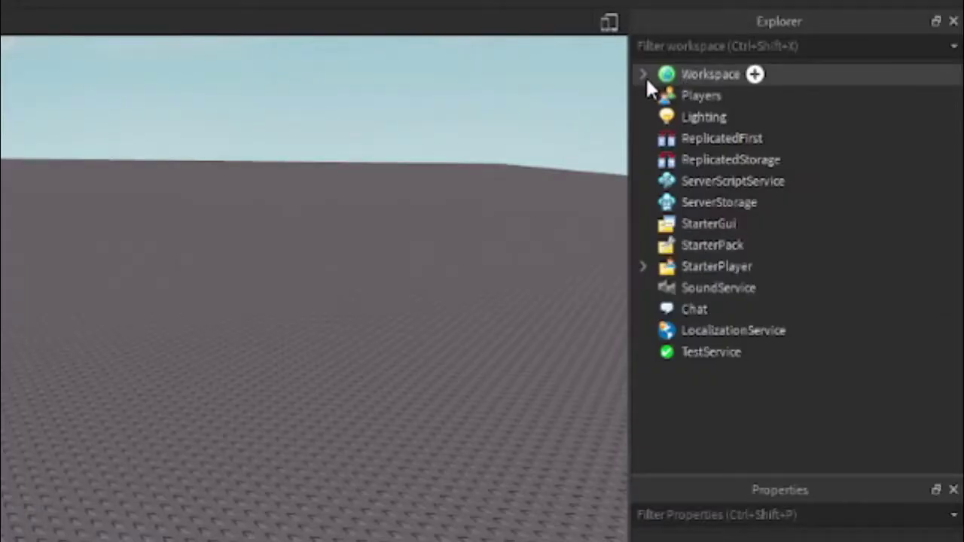
Examine the Workspace's Terrain, Baseplate and Camera objects, including the terrain editor, and collapse the Workspace again.
left_click(643, 75)
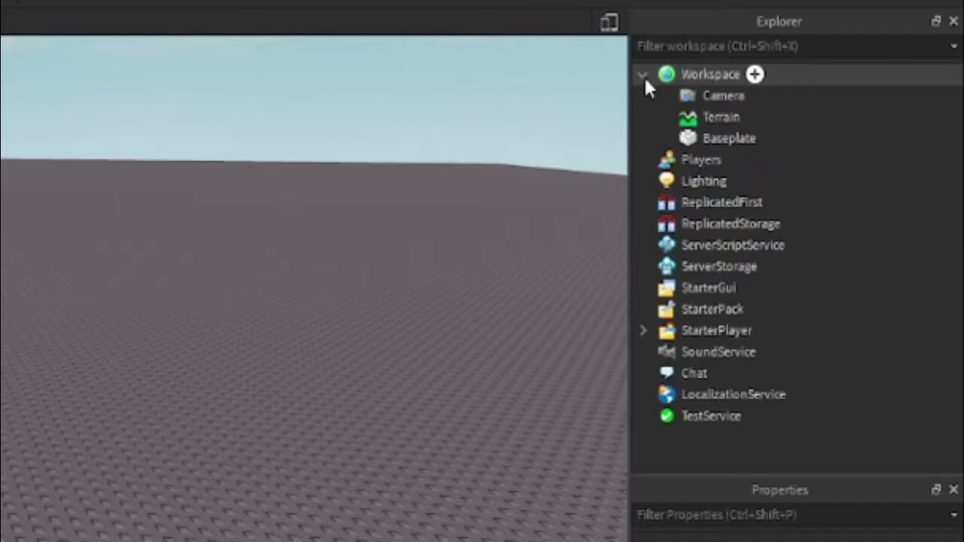
left_click(712, 119)
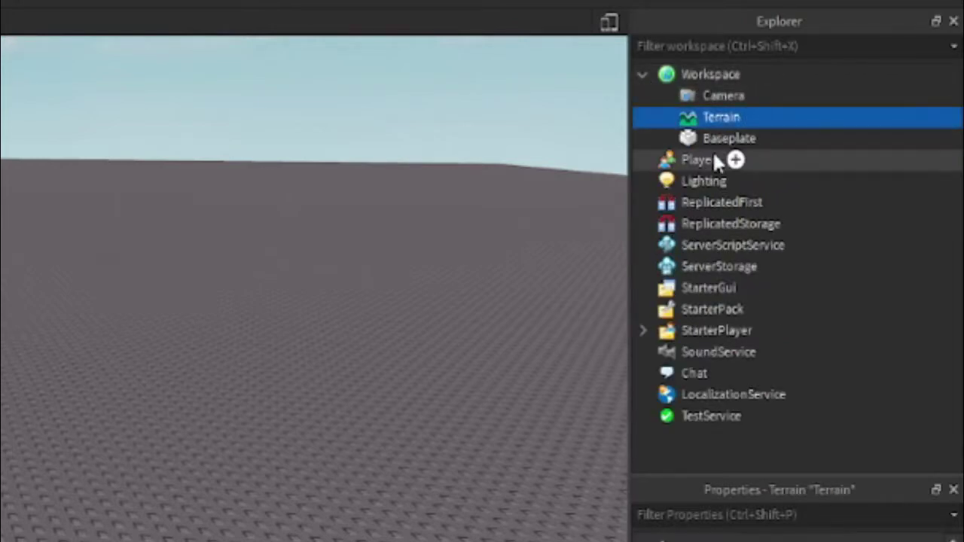
left_click(712, 137)
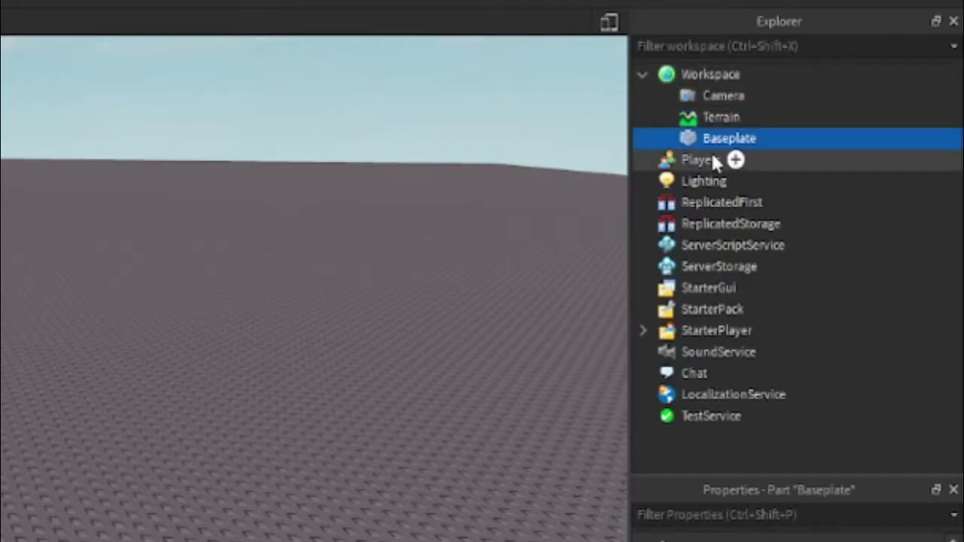
left_click(714, 119)
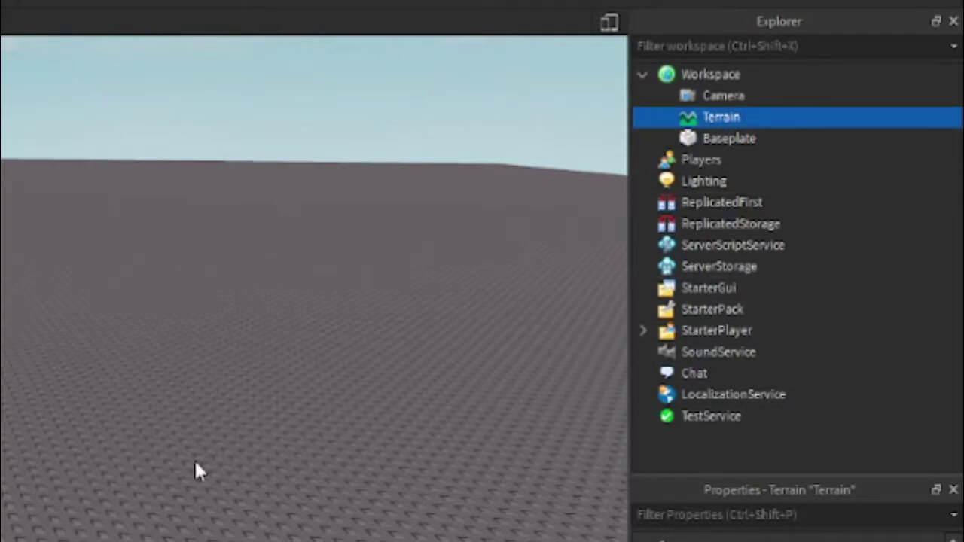
left_click(223, 32)
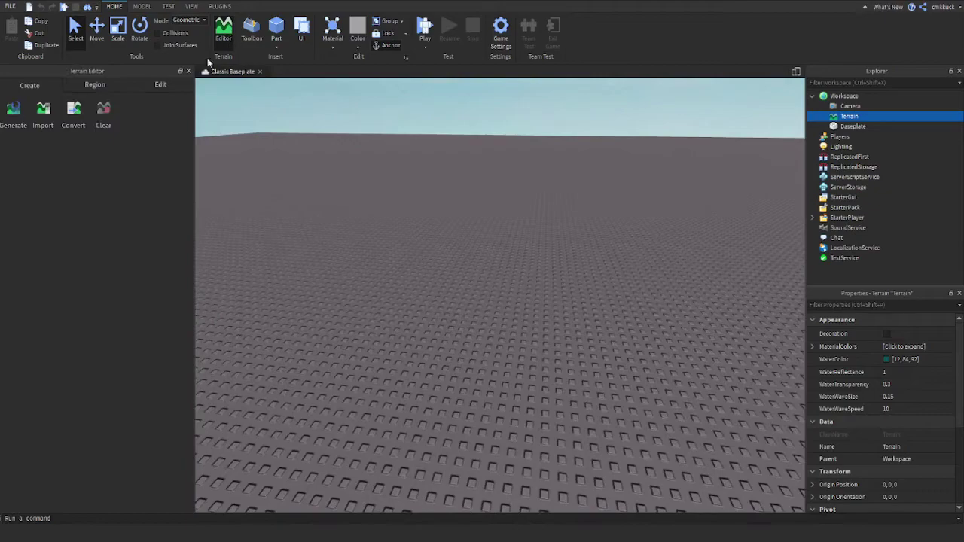
left_click(224, 35)
left_click(844, 107)
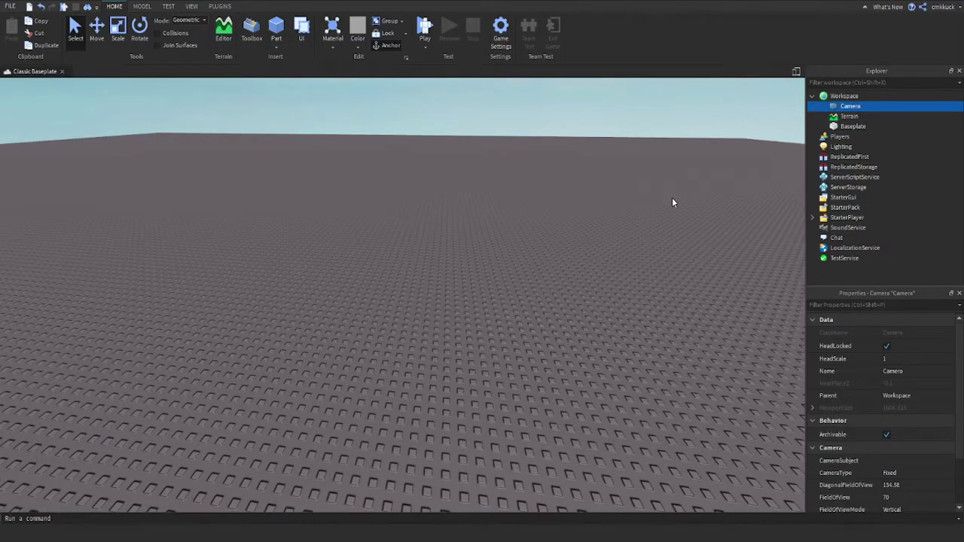
mouse_move(837, 97)
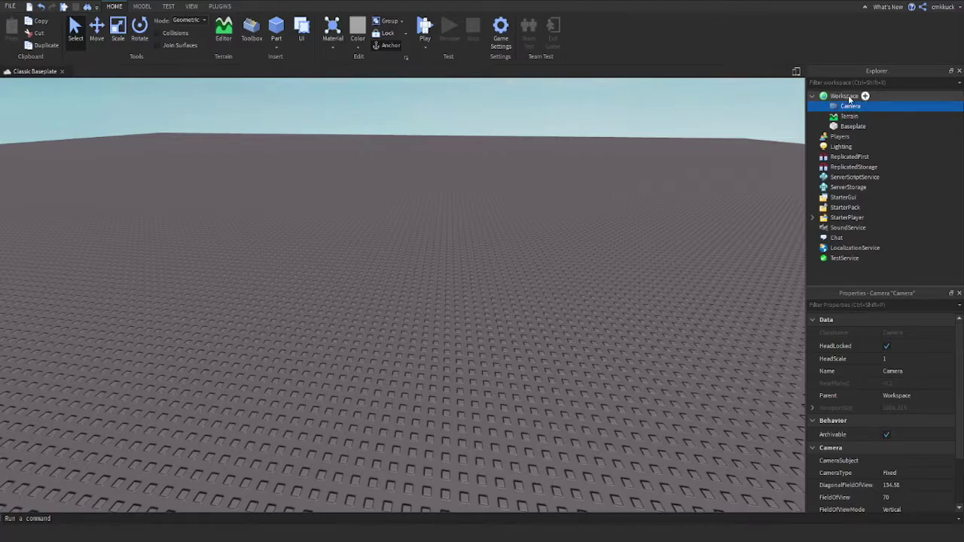
left_click(847, 95)
left_click(811, 96)
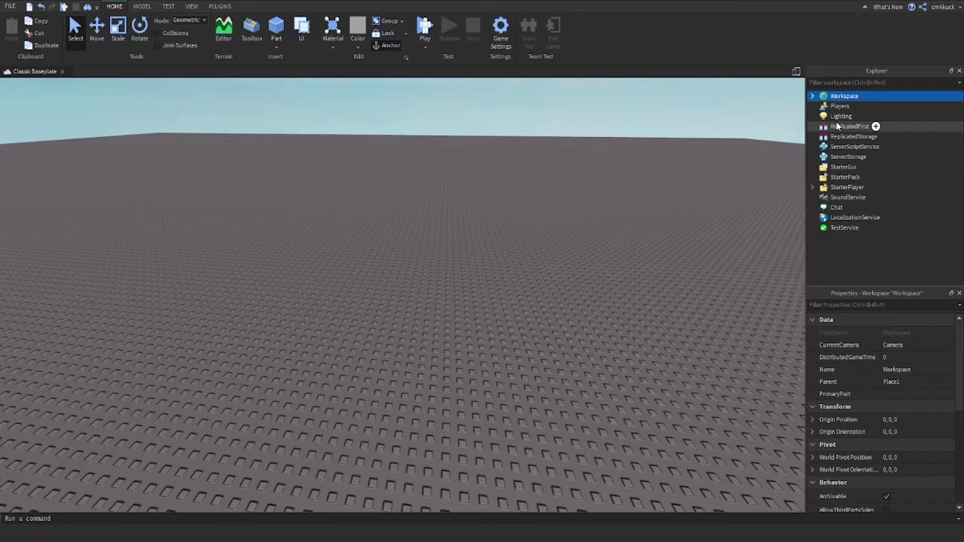
Inspect the properties of the Lighting service and deselect it without renaming it.
left_click(841, 117)
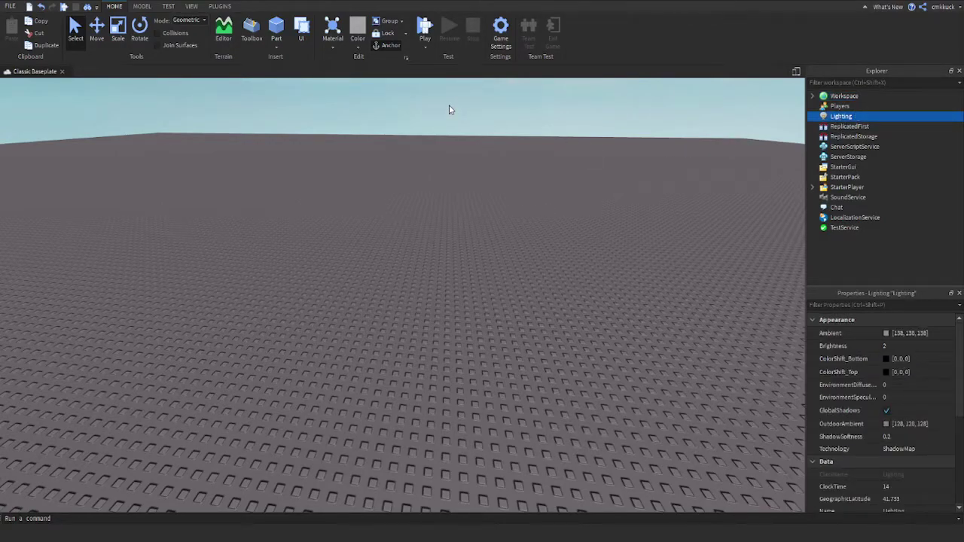
left_click(478, 115)
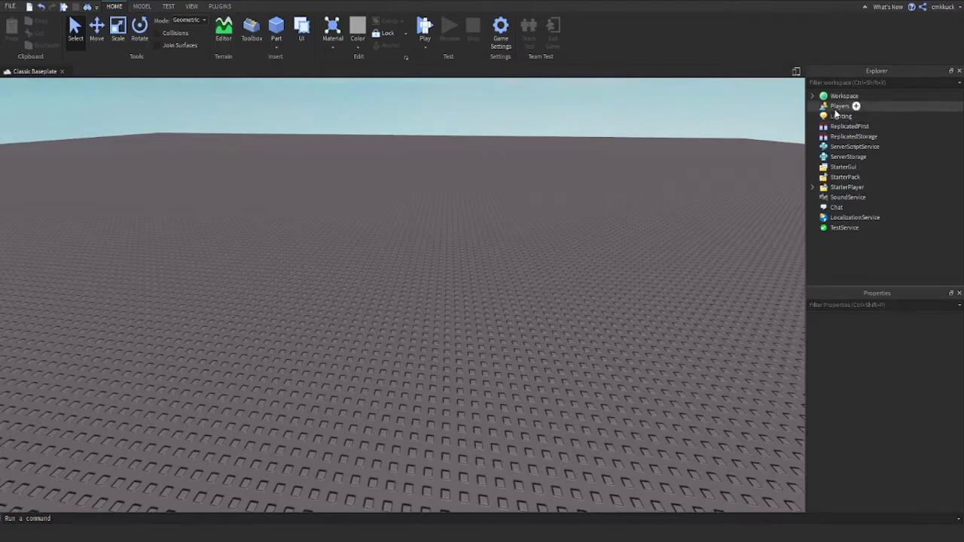
left_click(854, 117)
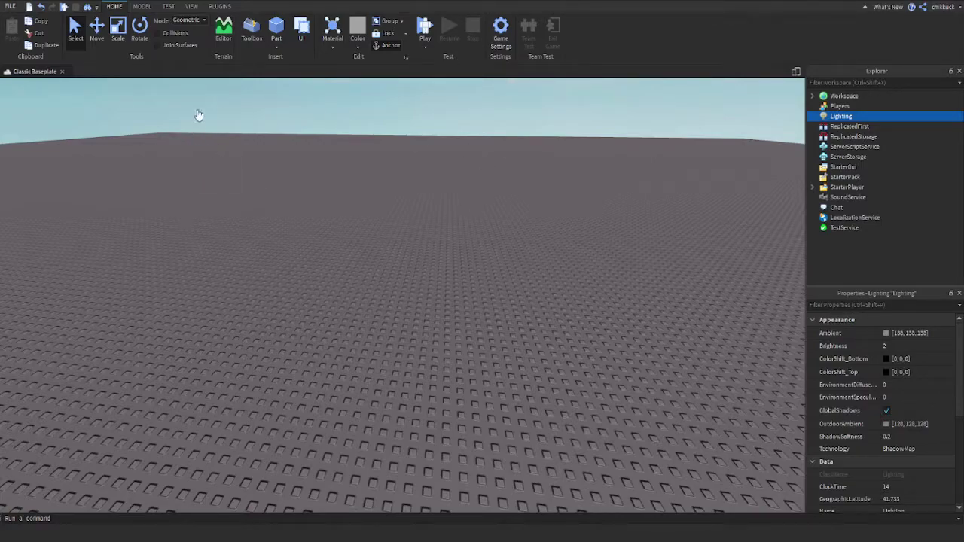
left_click(856, 118)
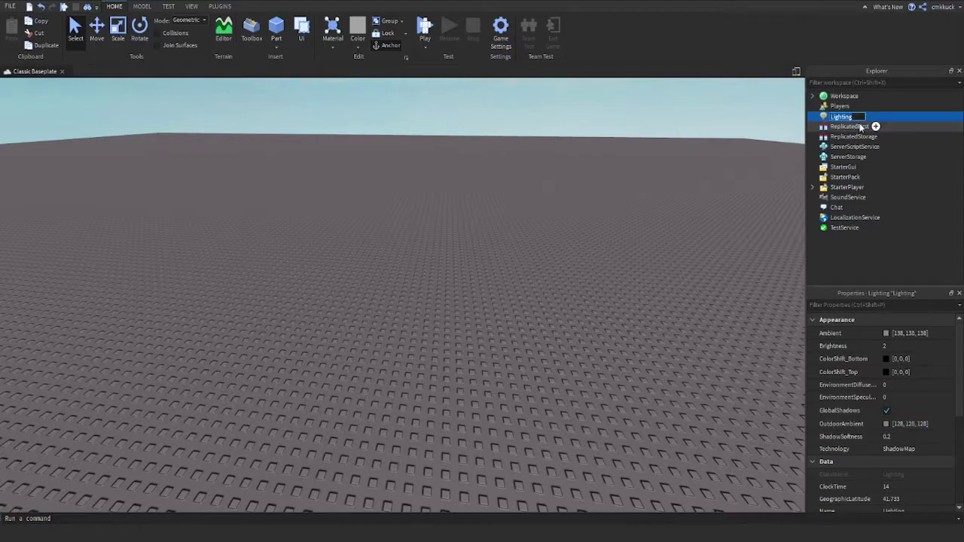
left_click(770, 144)
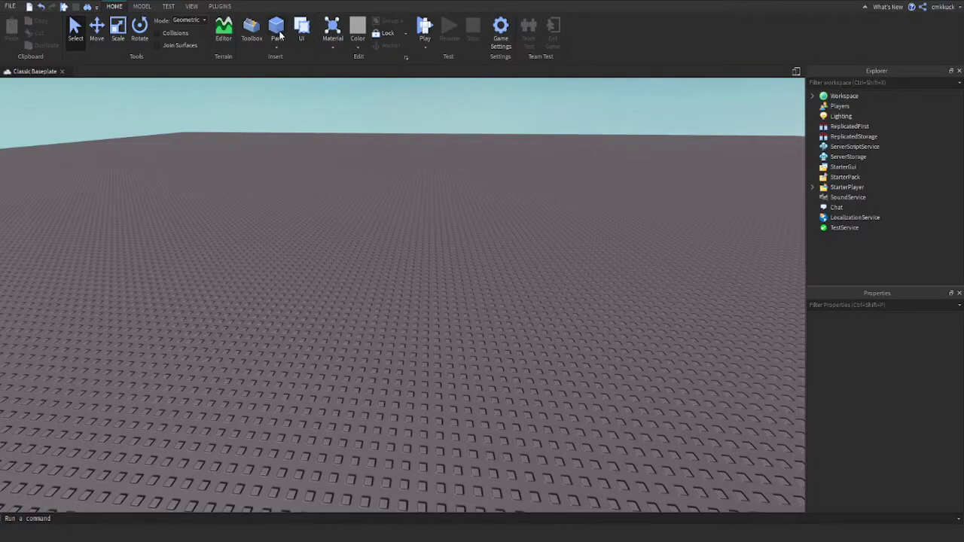
Browse the Toolbox's marketplace models and the personal model inventory, and close the Toolbox.
right_click_drag(283, 125, 305, 146)
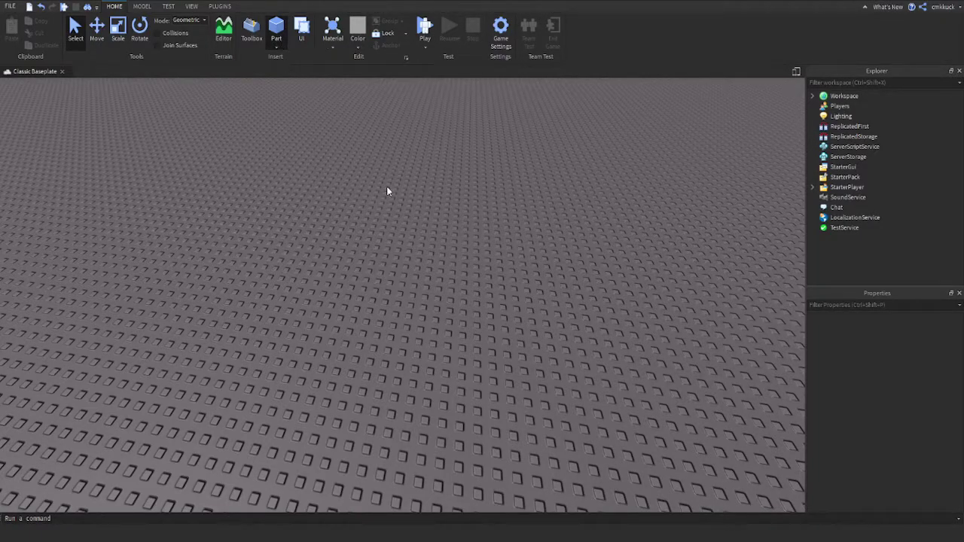
left_click(251, 31)
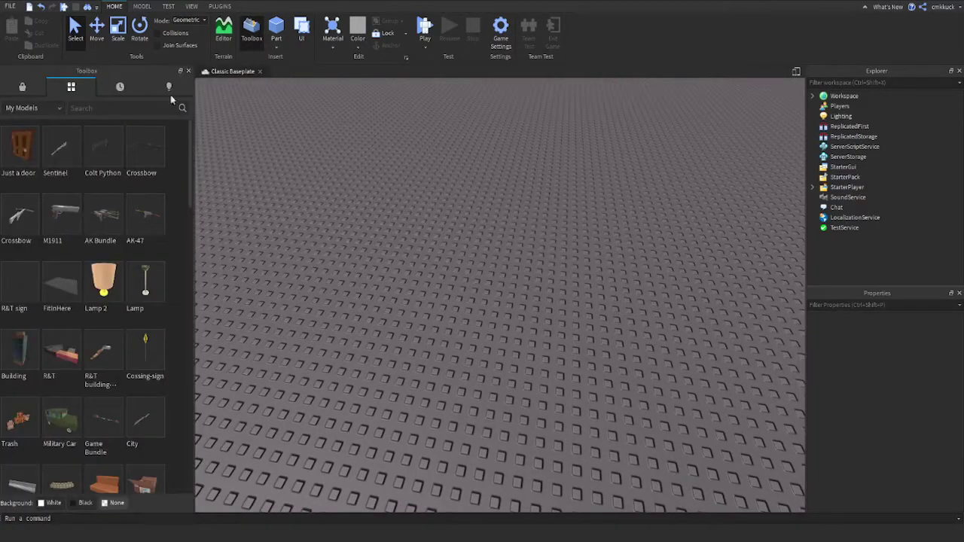
left_click(40, 89)
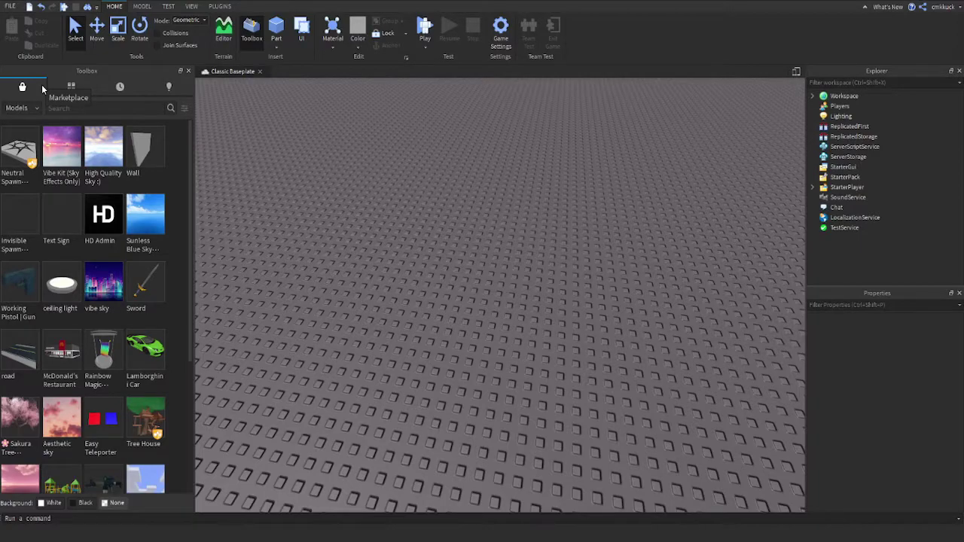
left_click(77, 111)
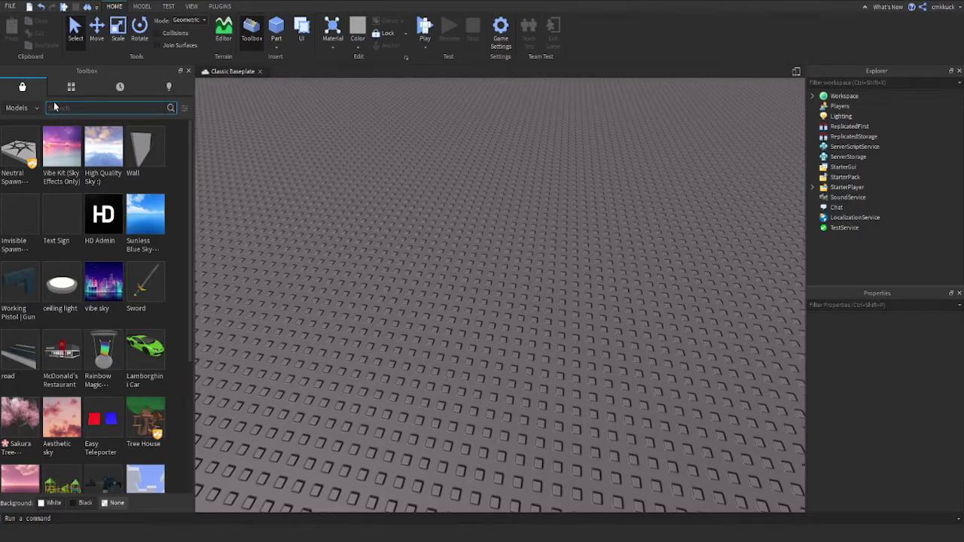
left_click(69, 89)
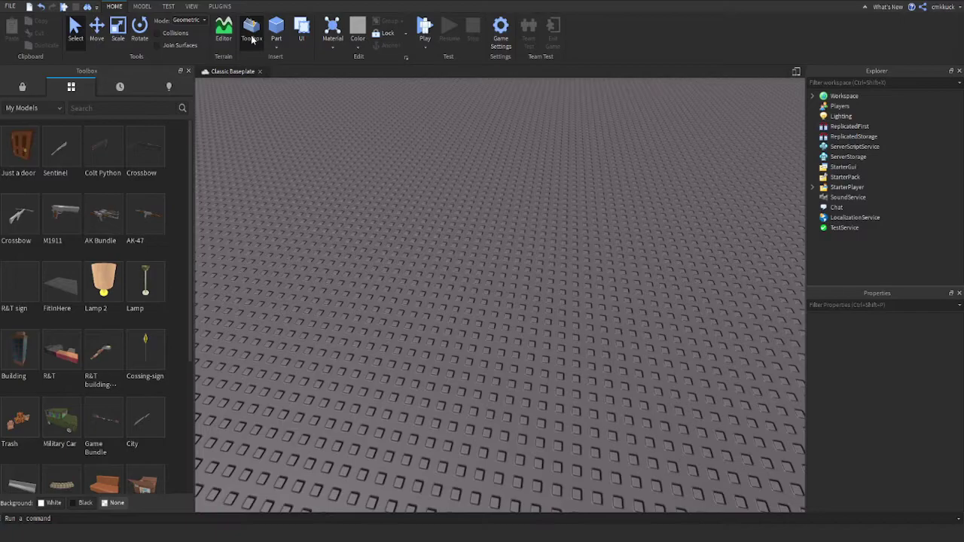
left_click(23, 92)
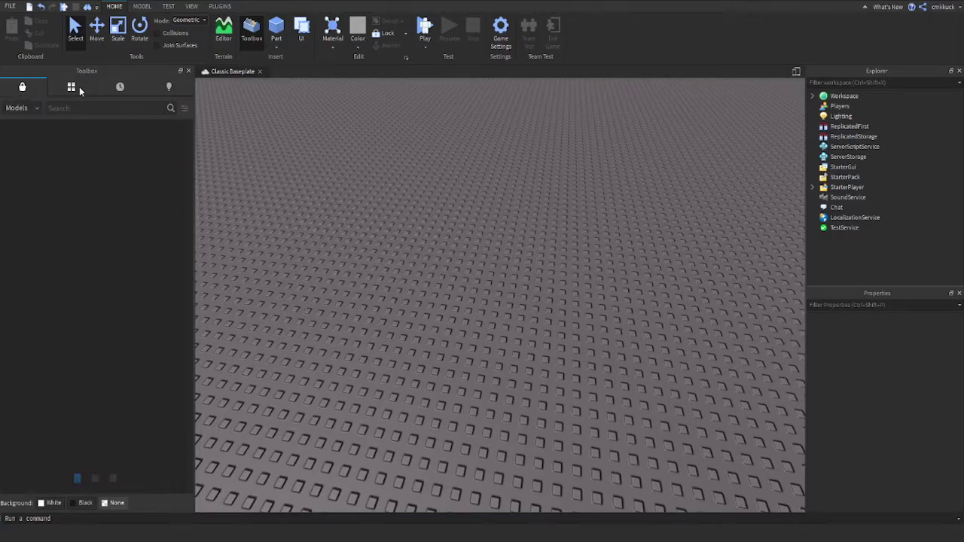
left_click(78, 88)
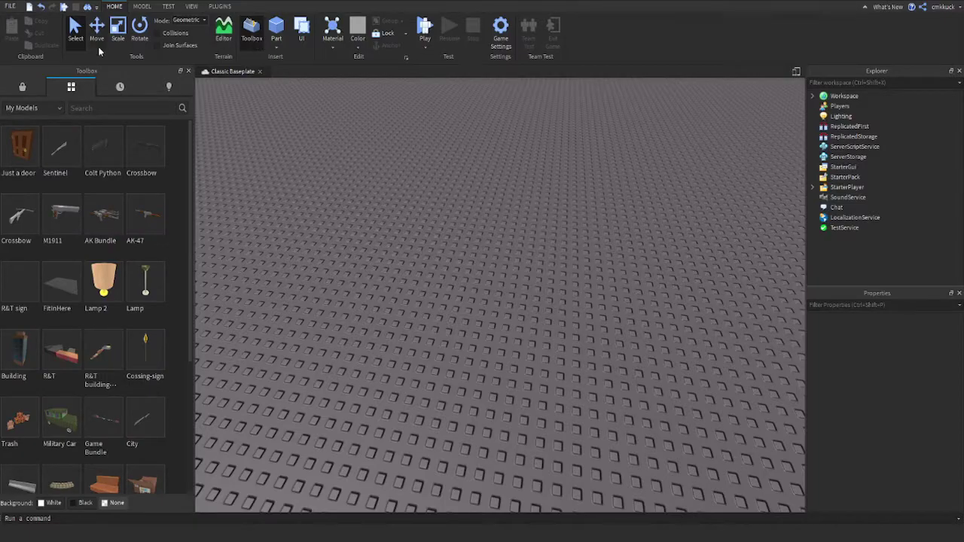
left_click(24, 87)
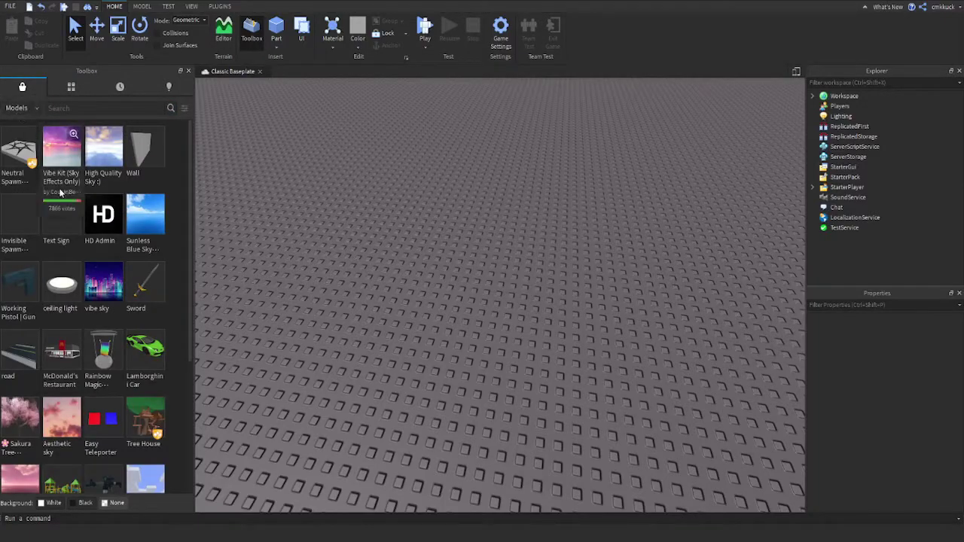
scroll(76, 367, "down", 3)
scroll(113, 398, "down", 4)
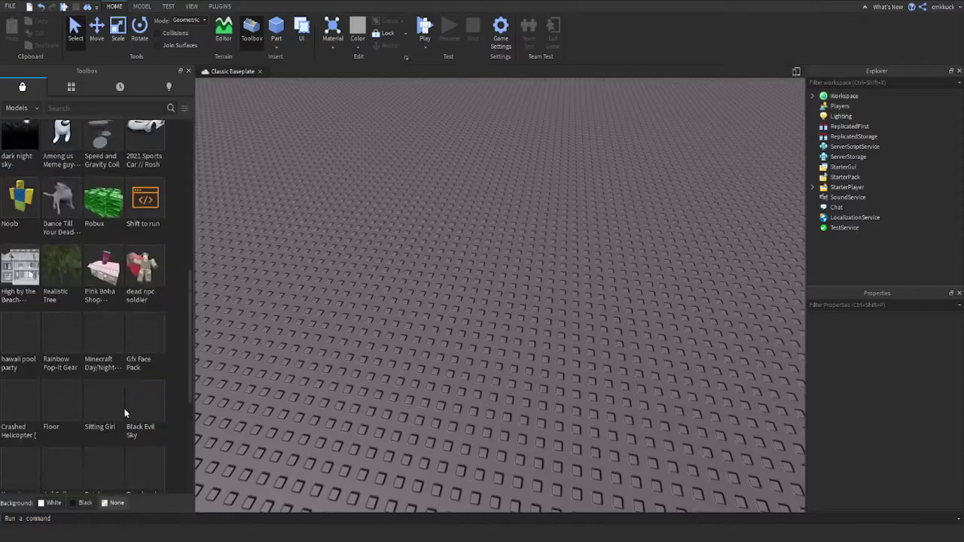
scroll(90, 301, "up", 7)
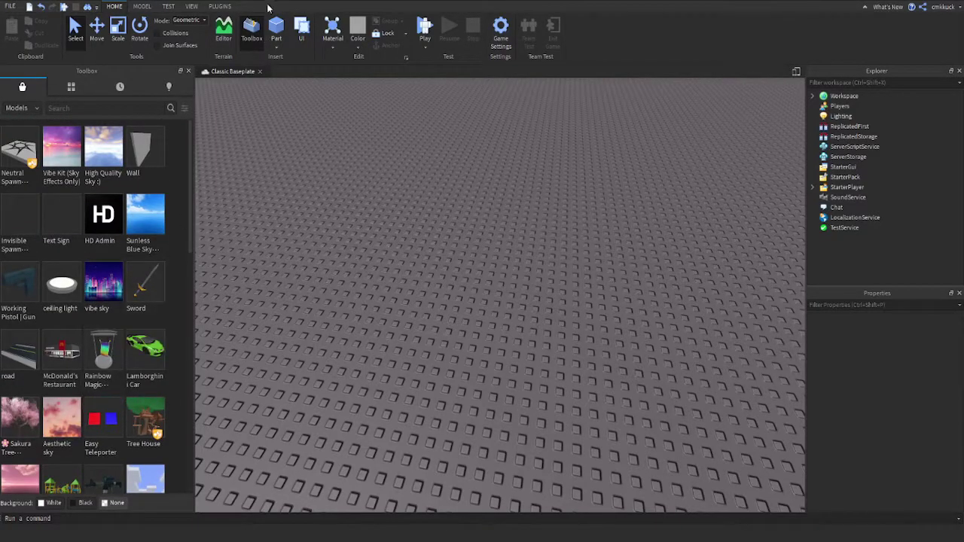
left_click(67, 88)
left_click(252, 31)
right_click_drag(445, 279, 446, 280)
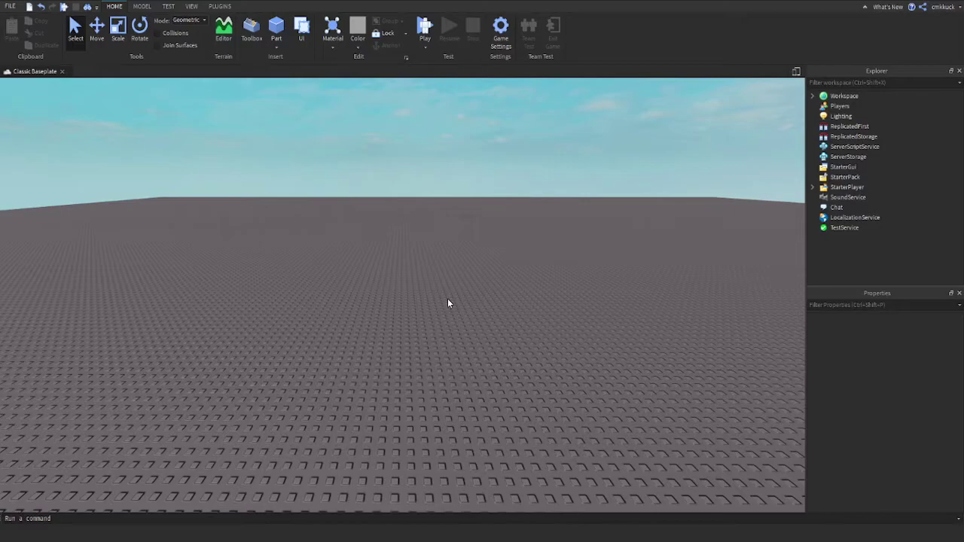
right_click_drag(425, 262, 425, 263)
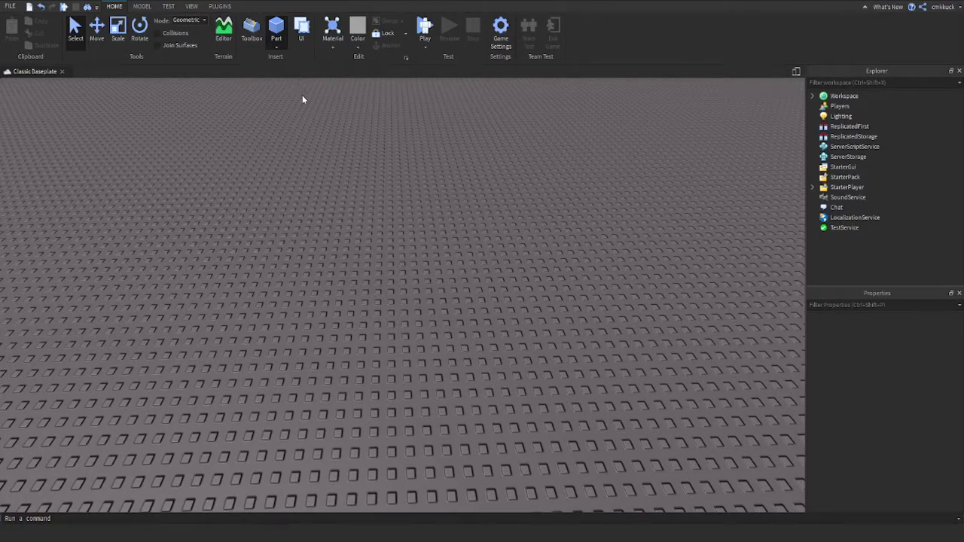
right_click_drag(564, 198, 541, 207)
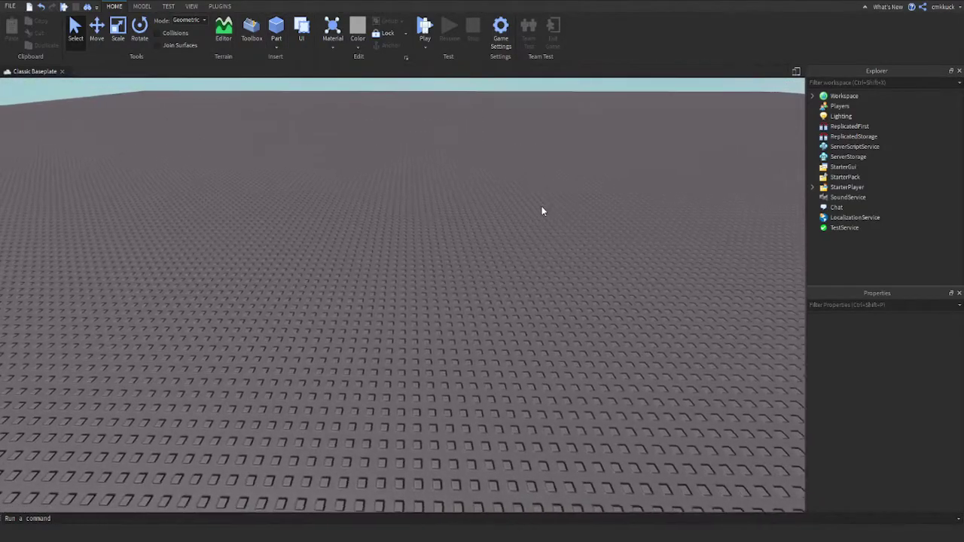
Insert a block part onto the baseplate and deselect it.
scroll(542, 207, "up", 3)
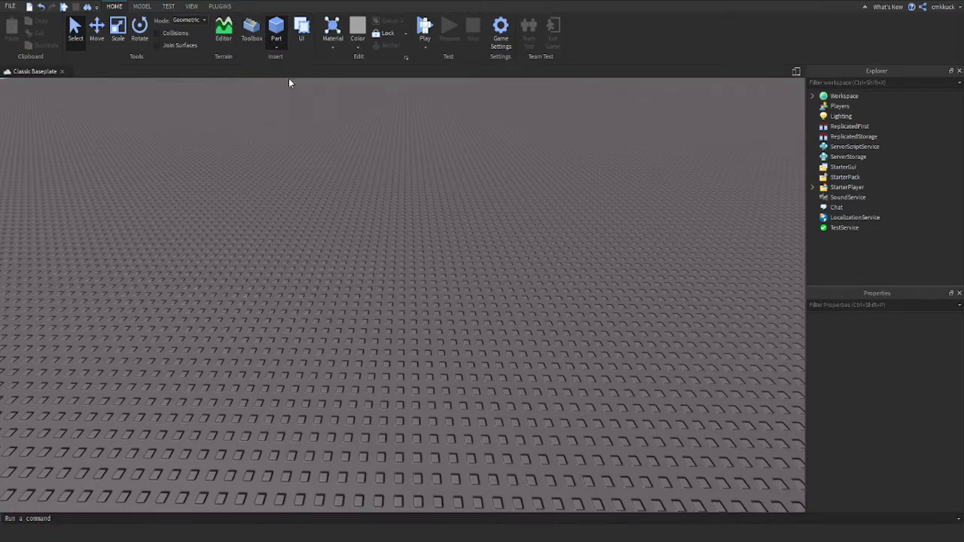
right_click_drag(465, 278, 465, 278)
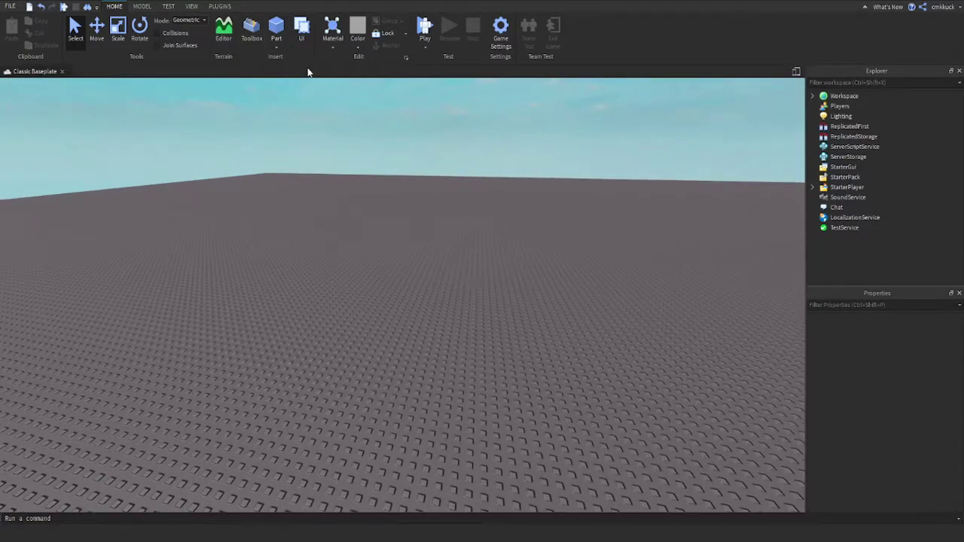
right_click_drag(327, 136, 326, 136)
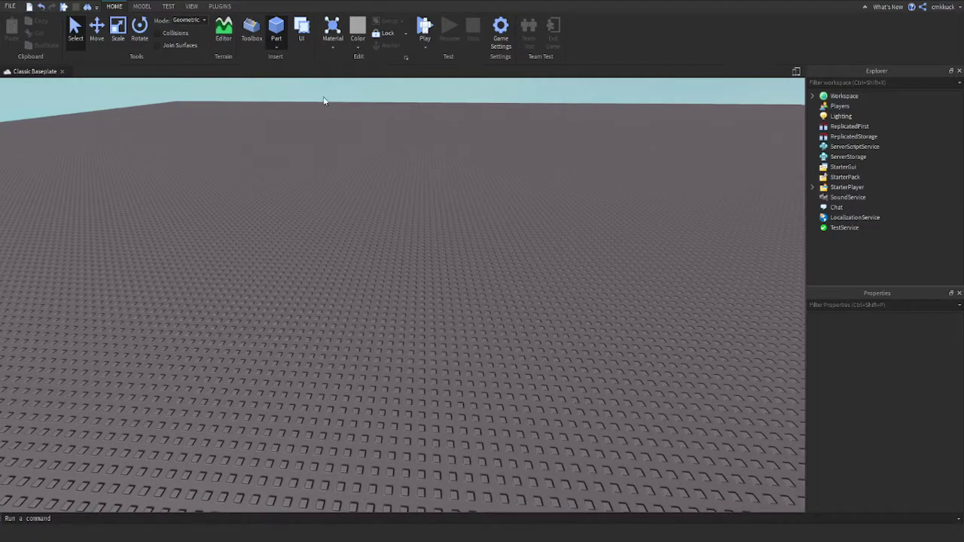
right_click_drag(312, 89, 313, 89)
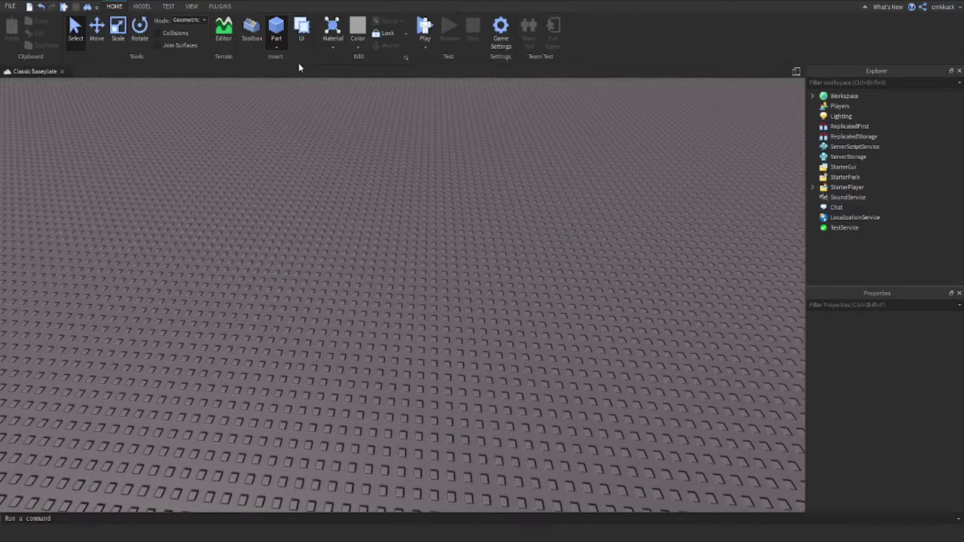
left_click(276, 32)
left_click(501, 244)
mouse_move(501, 244)
right_mouse_down()
mouse_move(503, 235)
mouse_move(504, 249)
right_mouse_up()
Insert the account's own avatar with Character Inserter, reposition it on the baseplate, and delete it.
left_click(220, 6)
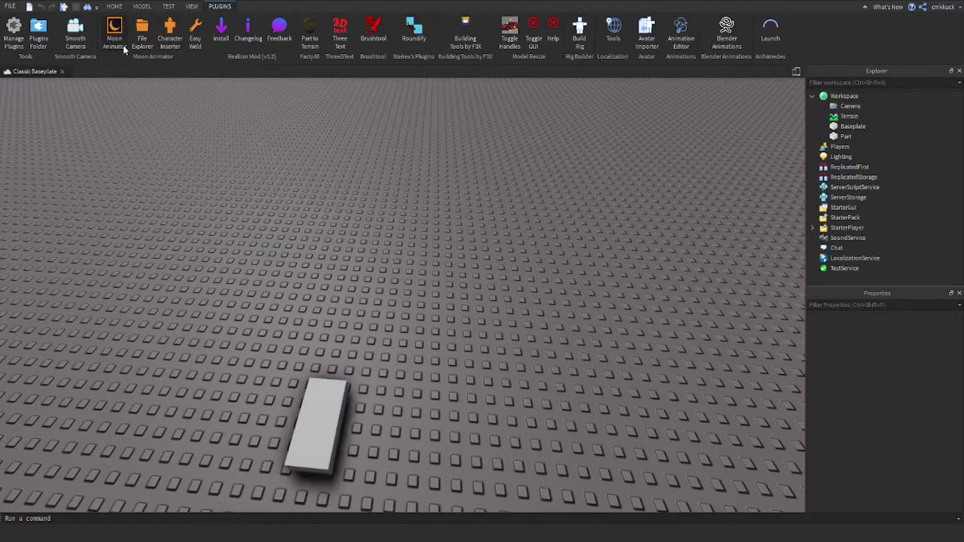
left_click(170, 30)
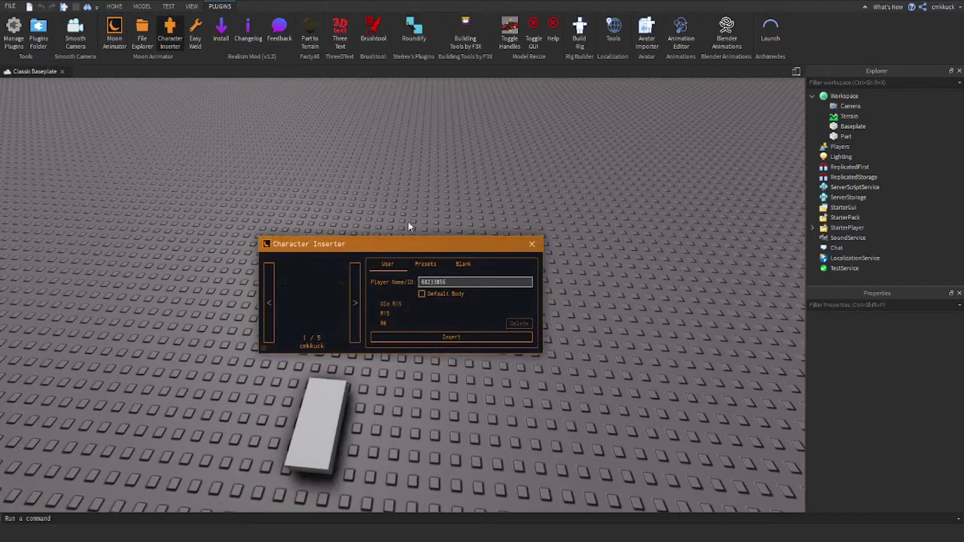
left_click(428, 340)
left_click(532, 244)
left_click_drag(403, 443, 387, 258)
key("Delete")
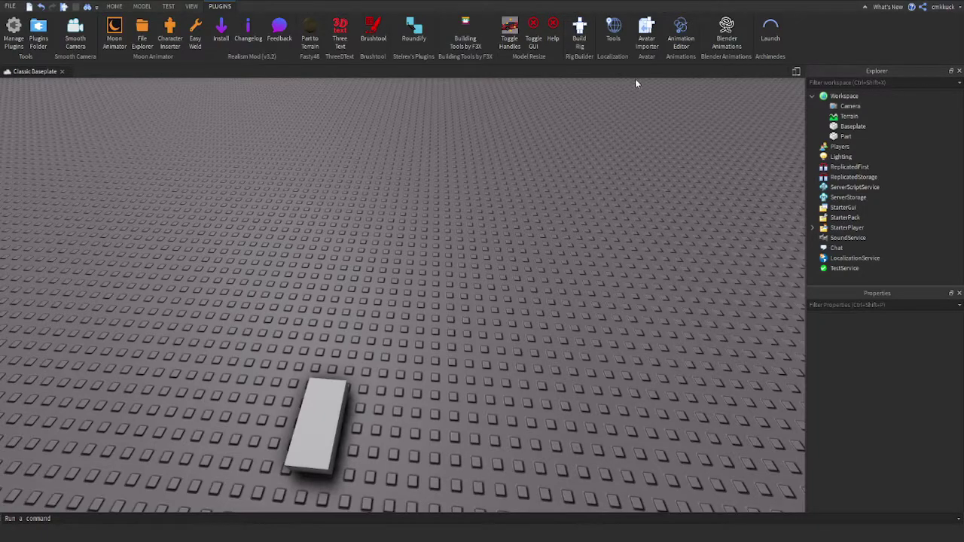
Compare the R6 and R15 options in Rig Builder, build an R15 Block Rig, and rotate it while placing it.
left_click(583, 45)
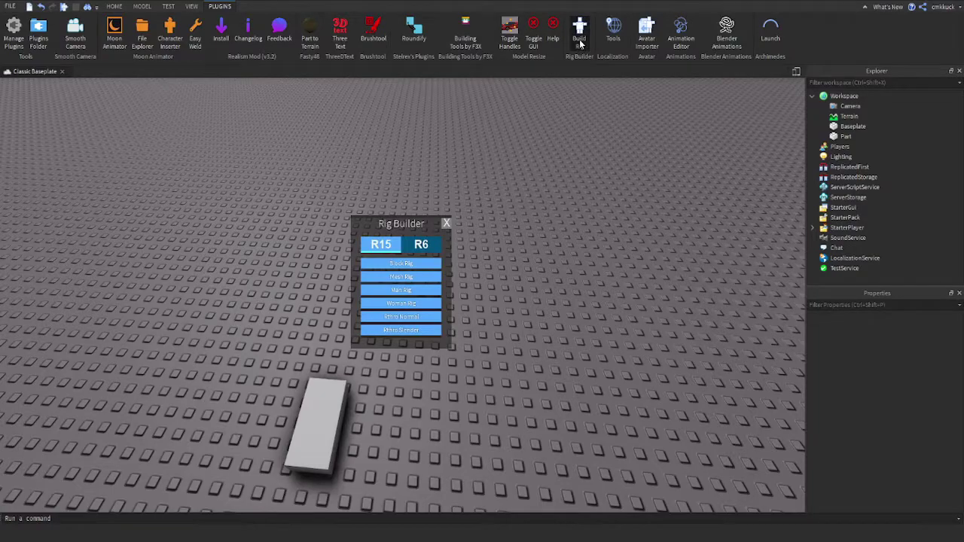
left_click(422, 246)
left_click(391, 250)
left_click(424, 256)
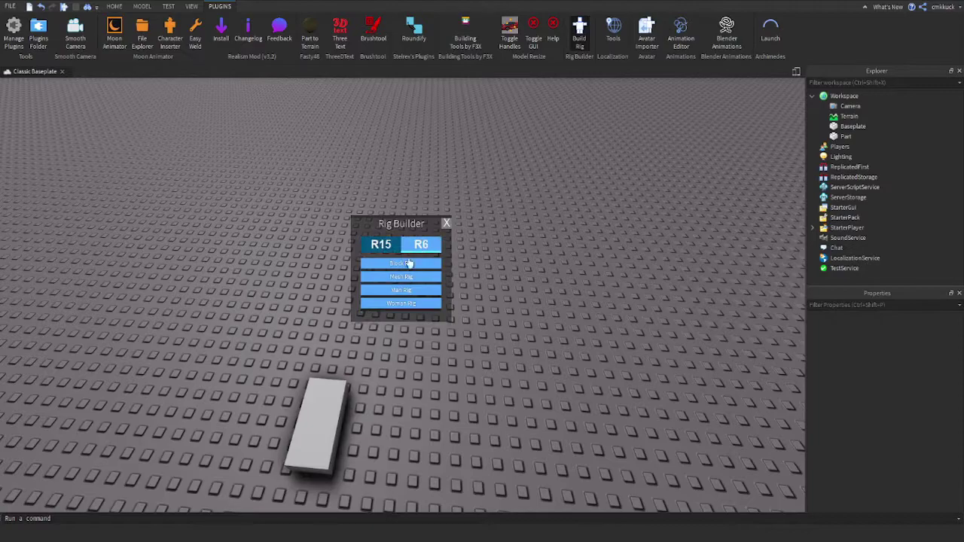
left_click(380, 247)
left_click(400, 267)
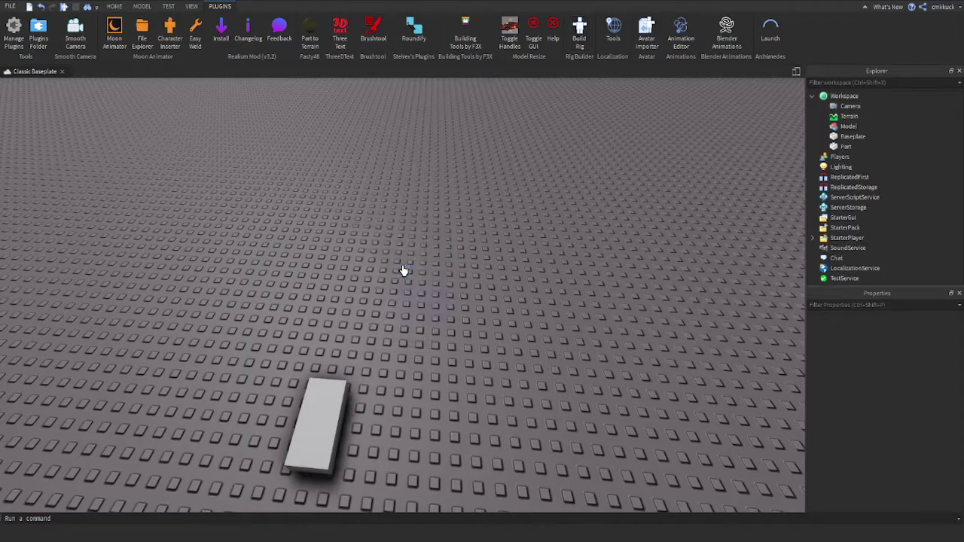
left_click_drag(402, 351, 366, 284)
key("ctrl+r")
Reposition the dummy rig around the grey part on the baseplate and delete it.
left_click(496, 348)
key("s")
key("a")
key("w")
right_click_drag(501, 349, 502, 350)
key("s")
right_click_drag(535, 400, 535, 401)
key("s")
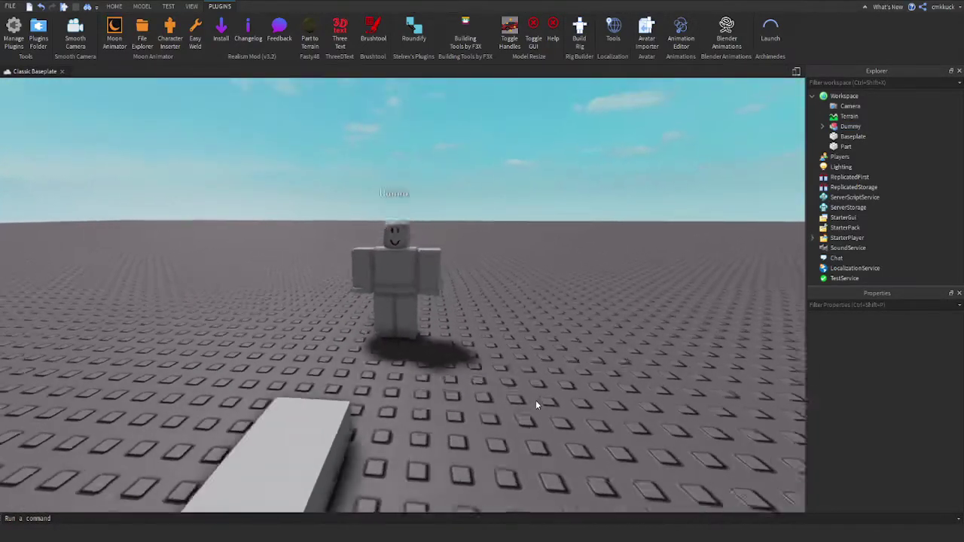
left_click_drag(404, 298, 497, 370)
right_click_drag(497, 369, 497, 370)
key("d")
left_click_drag(497, 370, 325, 326)
left_click(500, 365)
key("d")
right_click_drag(500, 362, 515, 363)
key("d")
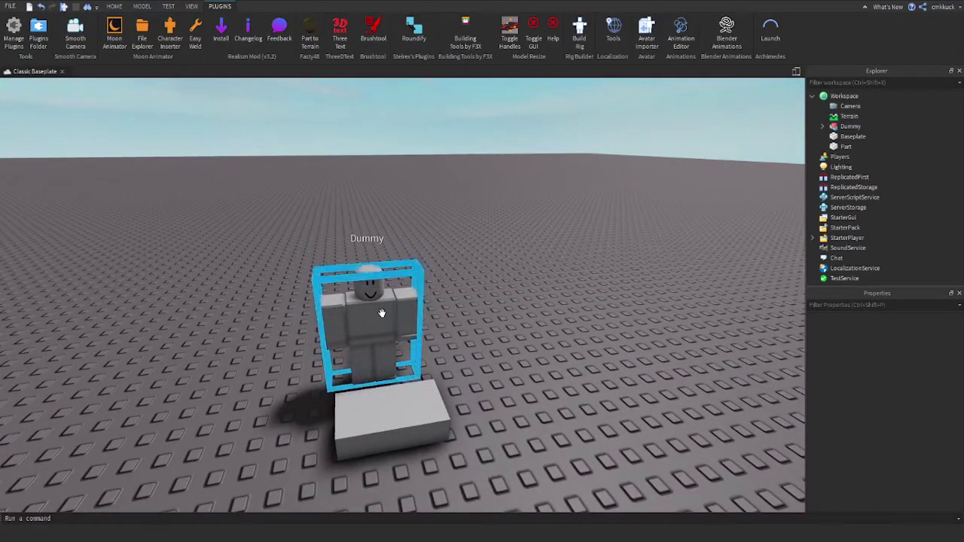
left_click_drag(395, 308, 452, 317)
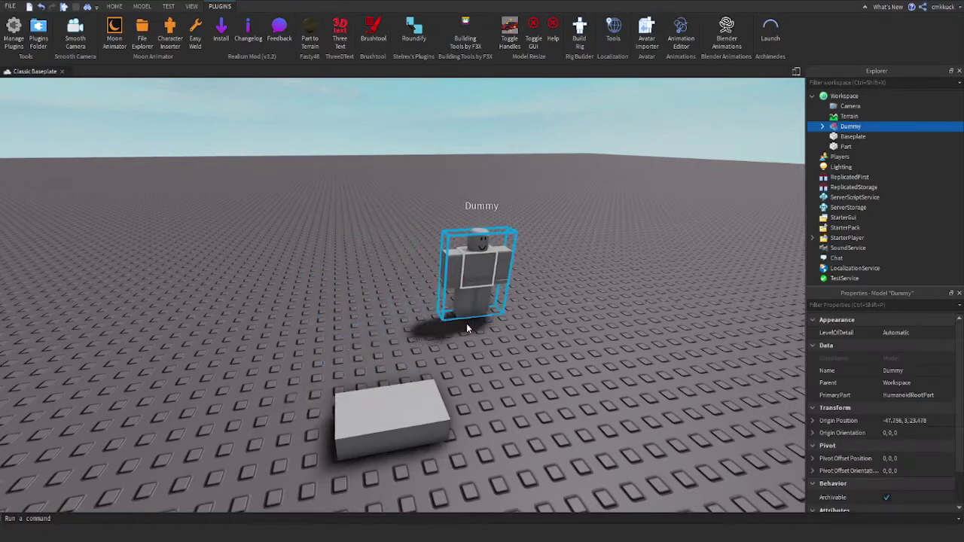
key("Delete")
Insert the account's own avatar with Character Inserter and place it behind the grey part.
left_click(169, 34)
left_click(426, 338)
left_click(532, 243)
left_click_drag(419, 447, 321, 327)
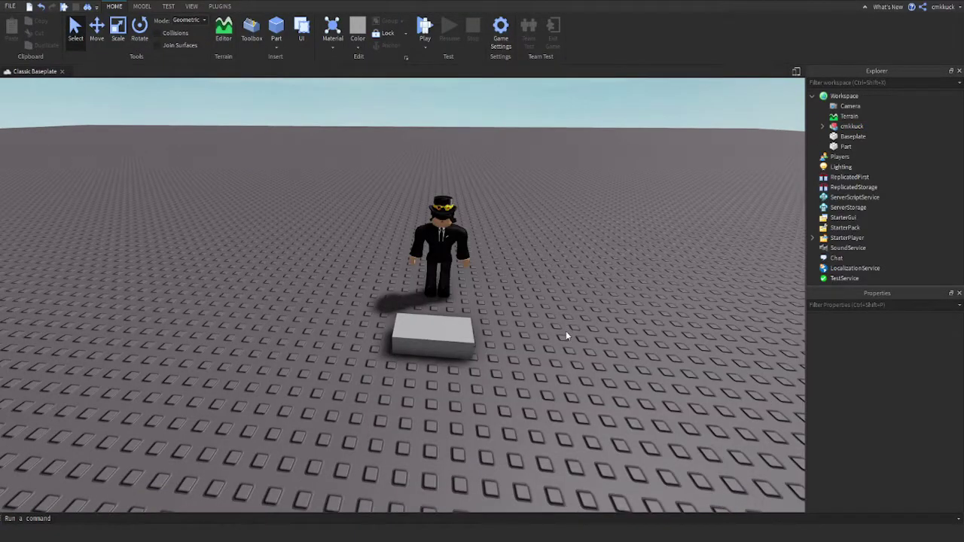
Move the grey part forward, away from the character, without grid snapping.
left_click(142, 7)
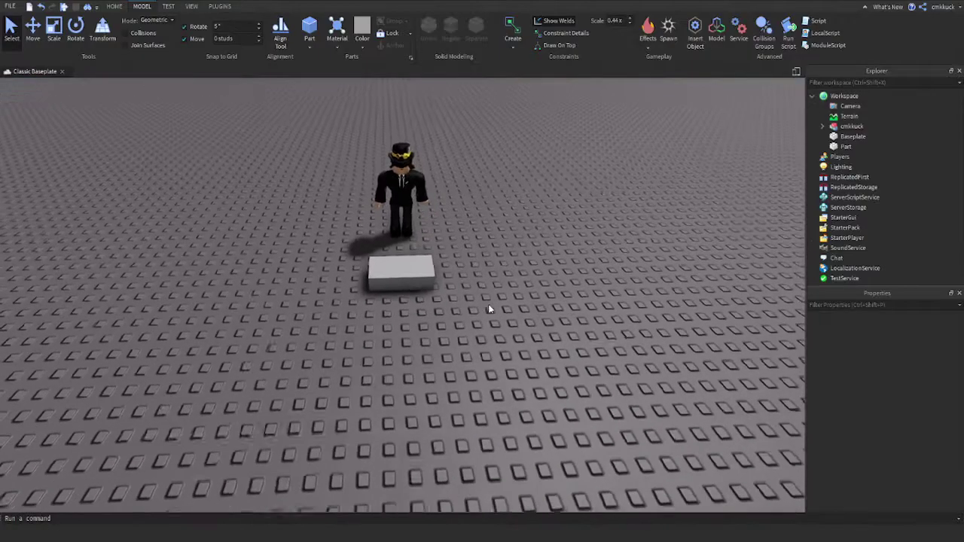
left_click(400, 280)
left_click_drag(400, 282, 362, 346)
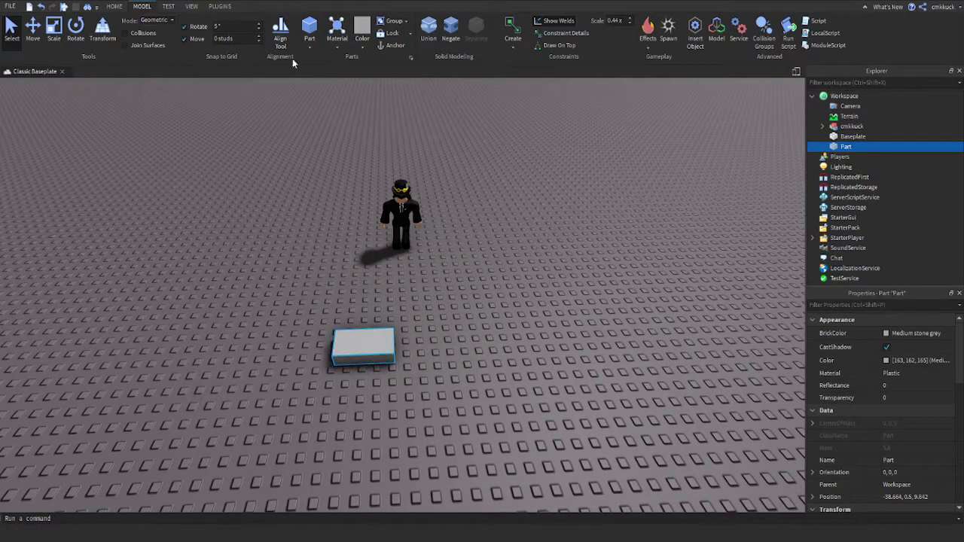
Enable Grid Material on the baseplate and inspect the stud grid around the part and the character.
left_click(192, 7)
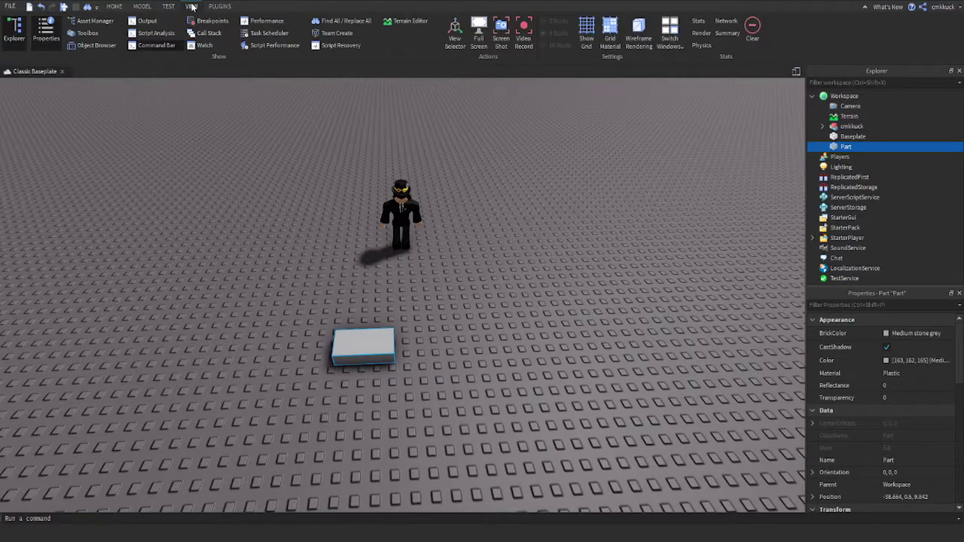
left_click(142, 7)
left_click(192, 7)
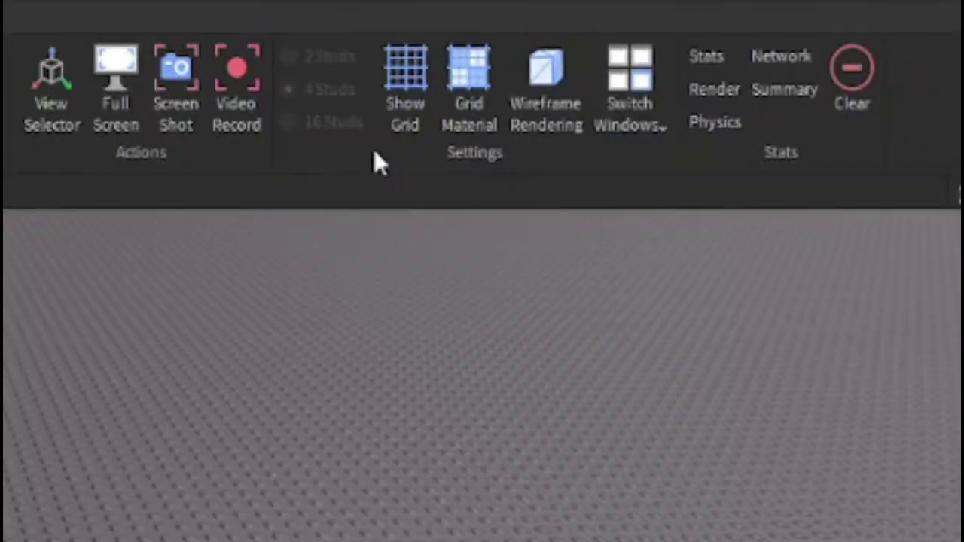
left_click(442, 120)
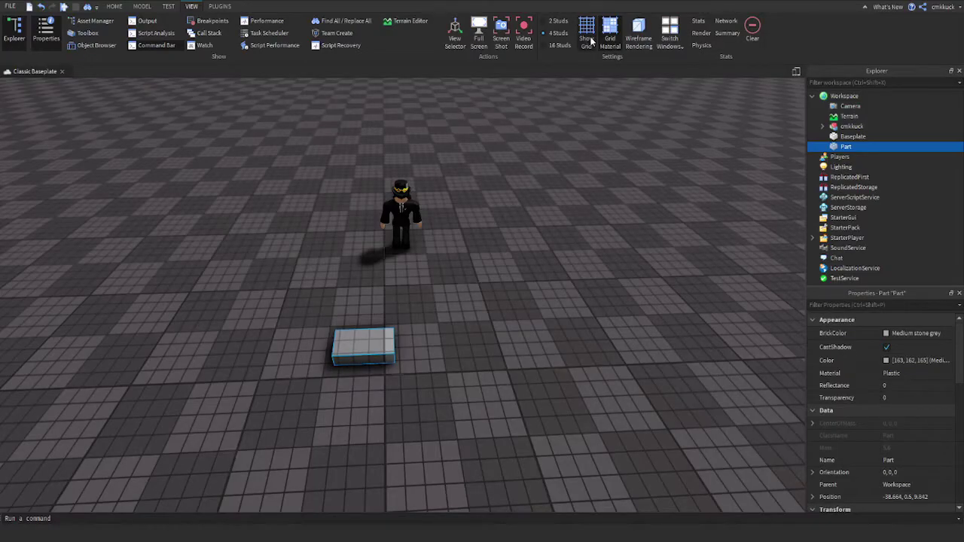
right_click_drag(514, 239, 511, 227)
scroll(512, 241, "up", 3)
scroll(511, 227, "down", 3)
right_click_drag(546, 128, 485, 131)
left_click(606, 42)
left_click(602, 41)
key("f")
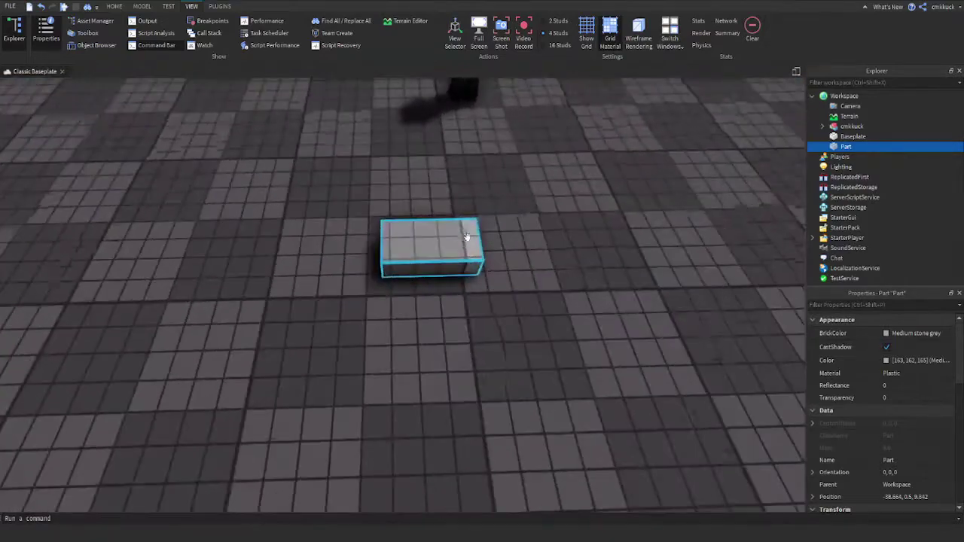
Nudge the part freely on the grid and set the move snap increment to 5 studs.
left_click_drag(447, 263, 404, 295)
left_click(142, 6)
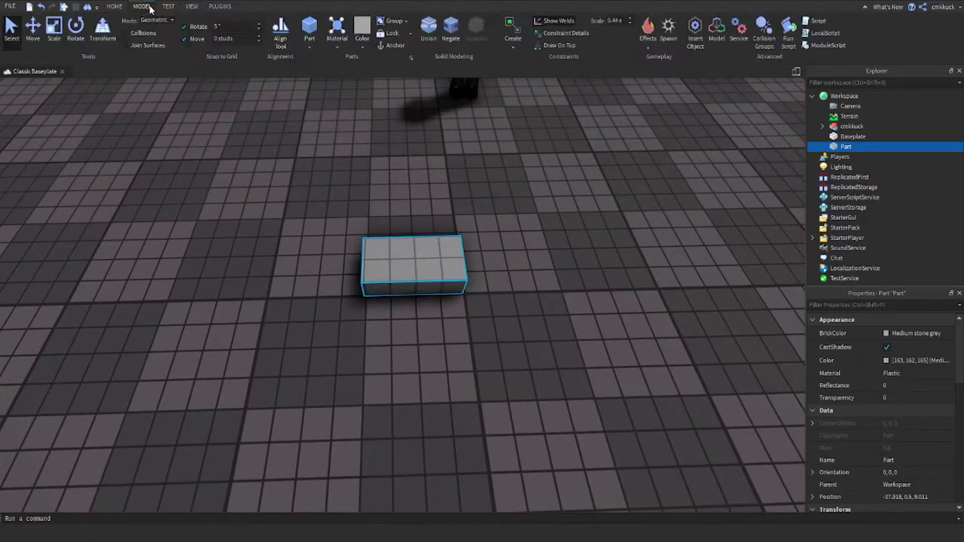
left_click(243, 40)
type("5")
left_click(484, 127)
Move the part around the baseplate in several directions using 5-stud snapping.
left_click(421, 263)
left_click_drag(421, 262, 385, 271)
left_click_drag(306, 339, 422, 299)
left_click_drag(422, 251, 410, 223)
left_click_drag(396, 280, 323, 269)
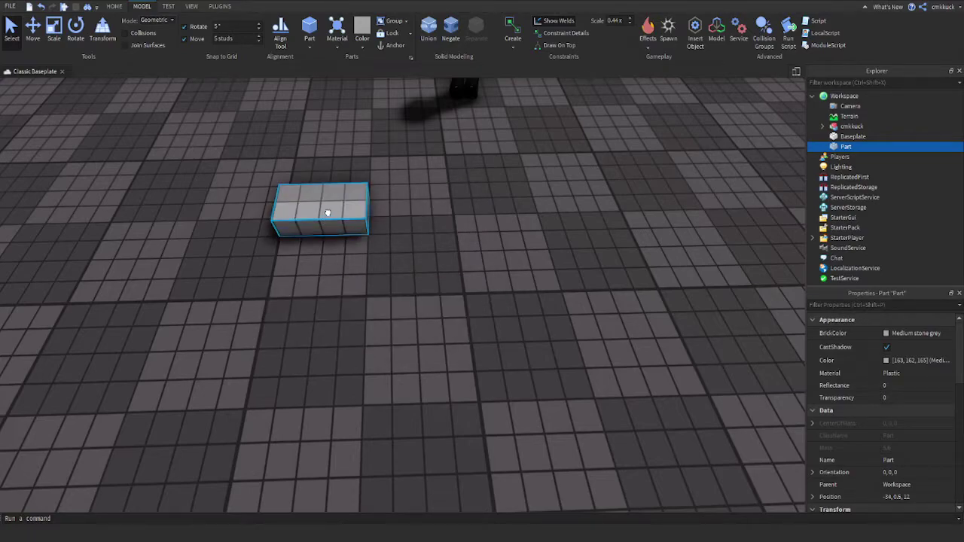
left_click_drag(326, 213, 330, 178)
left_click_drag(339, 128, 430, 300)
Set the move snap to 0 studs and keep the rotation snap at 5°.
left_click(237, 38)
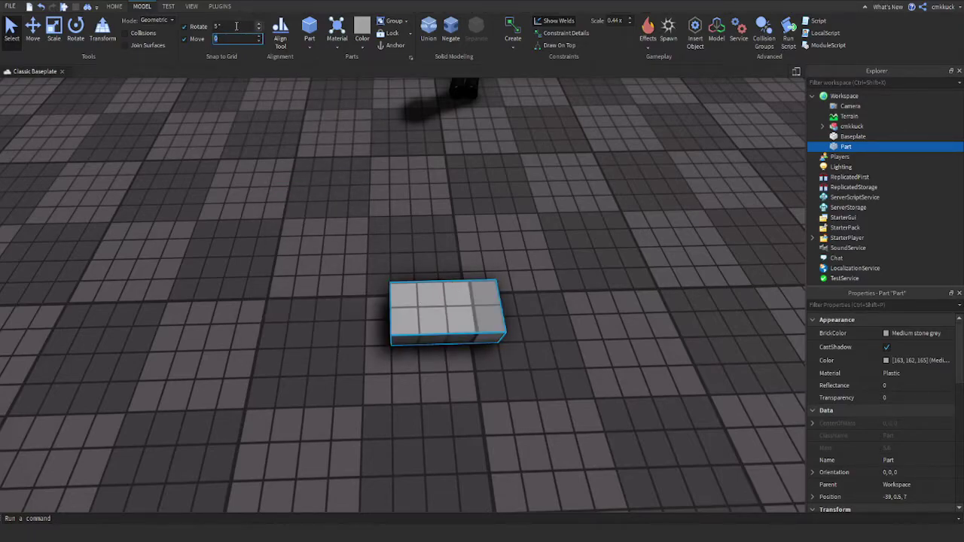
left_click(243, 26)
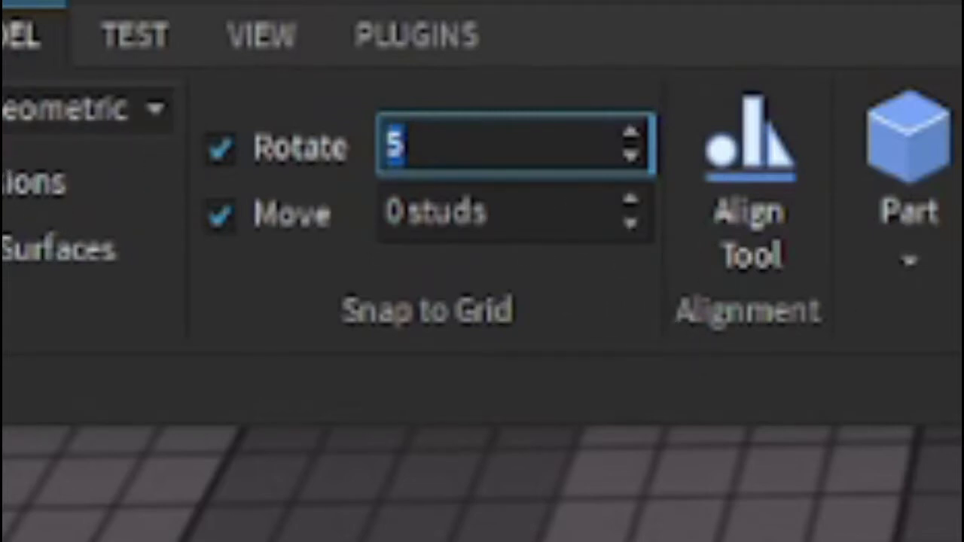
key("Return")
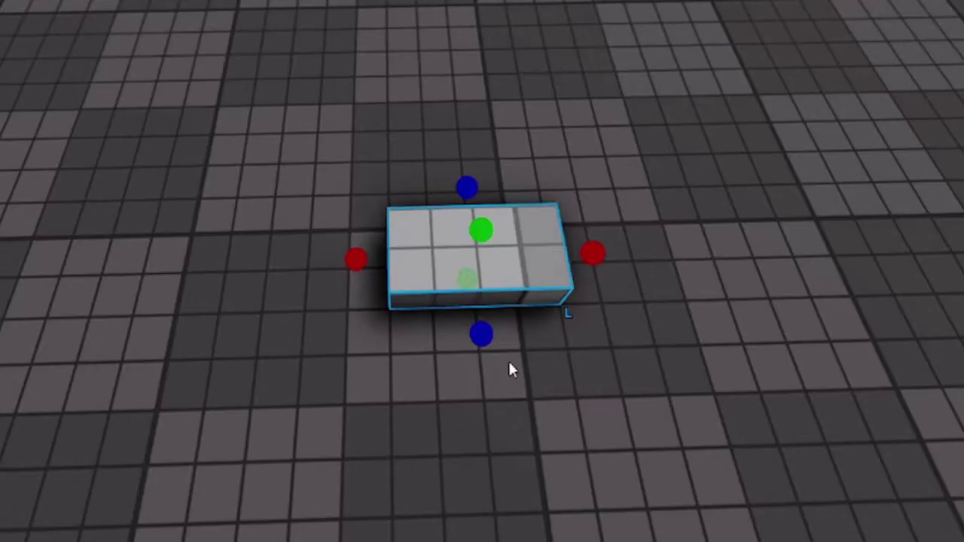
Try rotating the part about its vertical axis with the Rotate tool at 5° snapping, and deselect it.
key("ctrl+2")
key("ctrl+4")
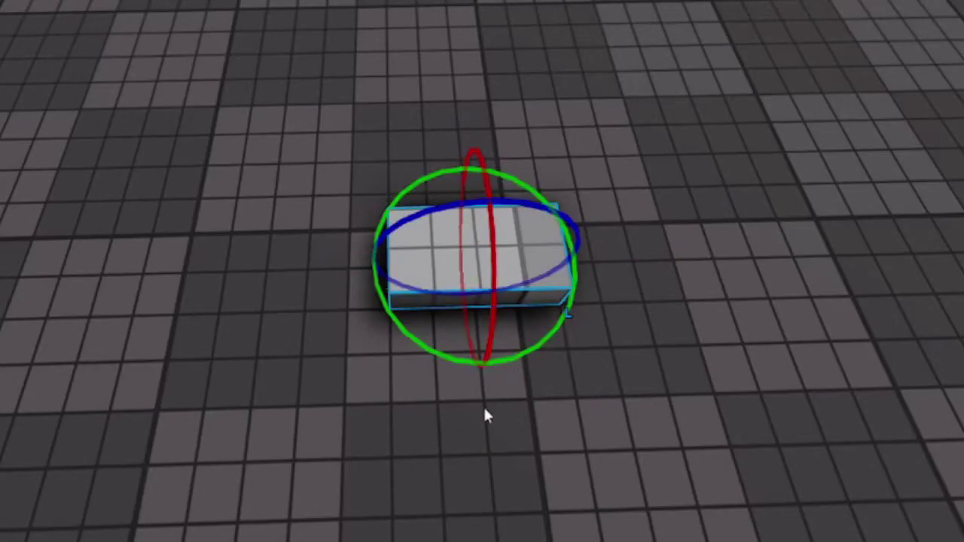
left_click_drag(502, 368, 522, 372)
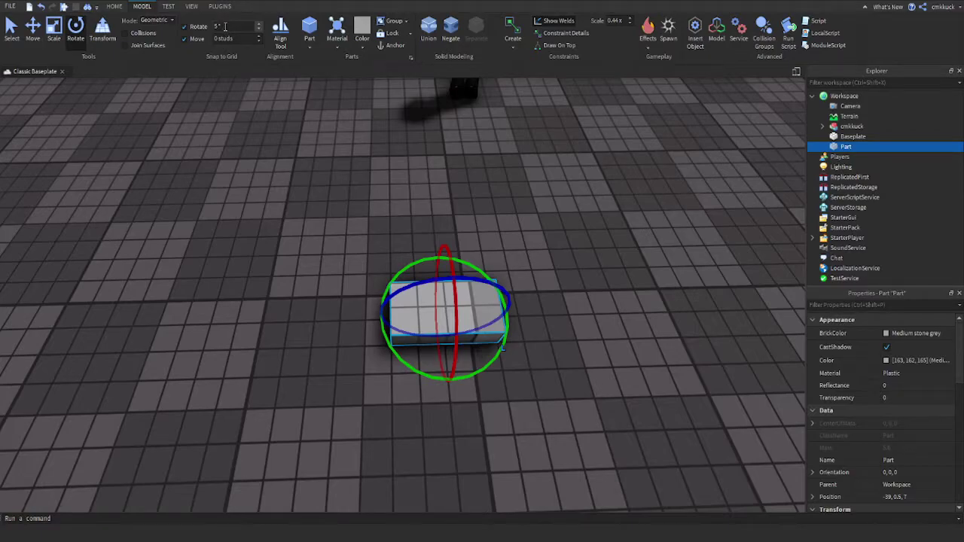
left_click(652, 308)
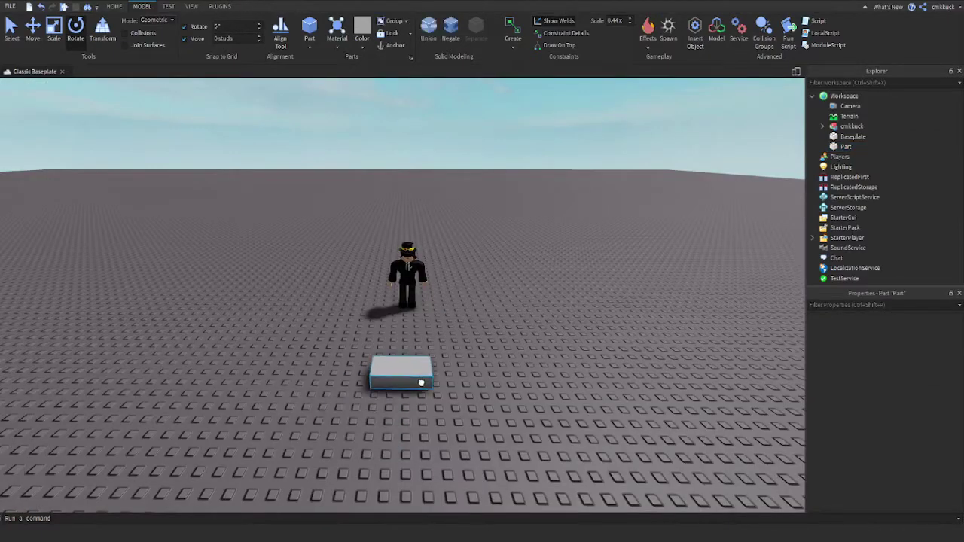
Move the part close in front of the character's feet, deselect it, and return to the Select tool.
left_click_drag(421, 383, 410, 243)
left_click(444, 305)
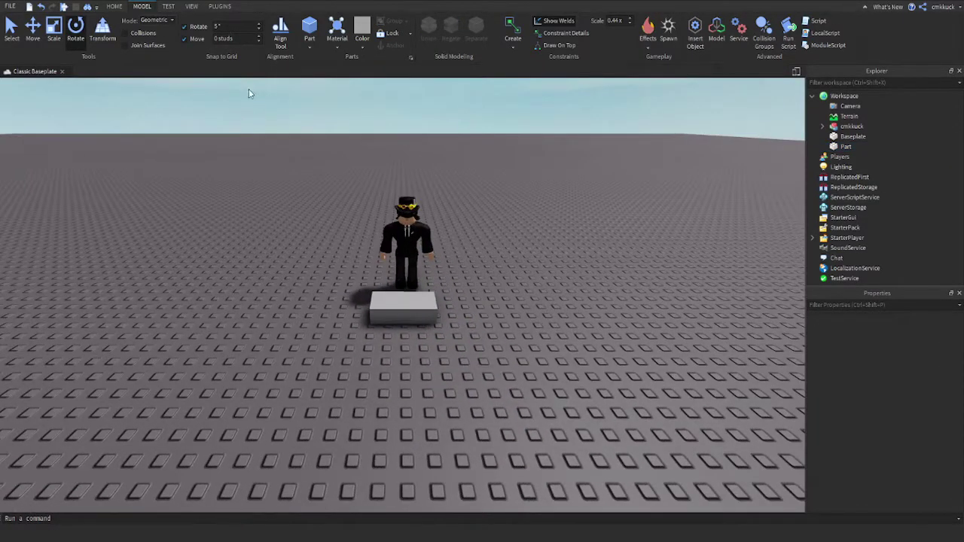
key("ctrl+1")
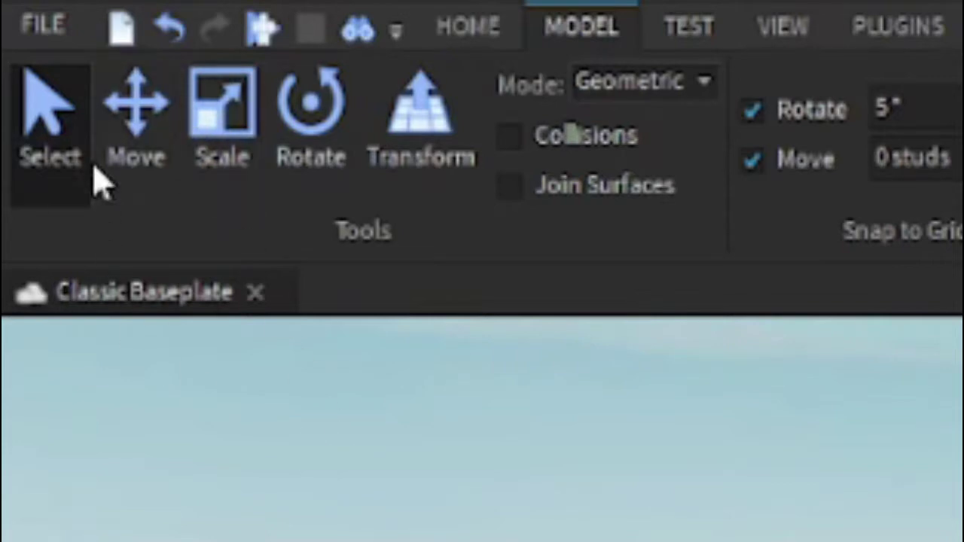
Compare the Select, Move, Scale and Rotate tools by switching between them repeatedly, ending on Select.
left_click(253, 141)
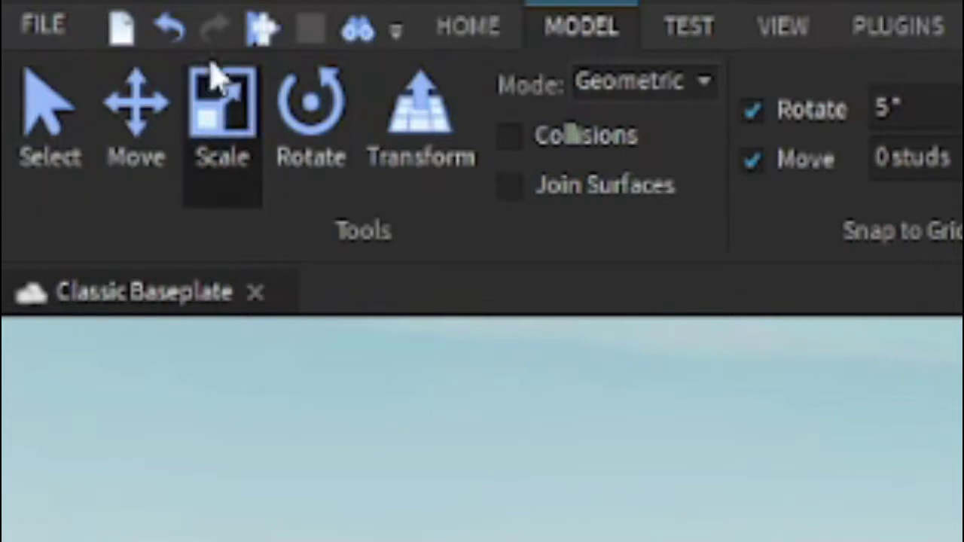
left_click(47, 133)
left_click(139, 137)
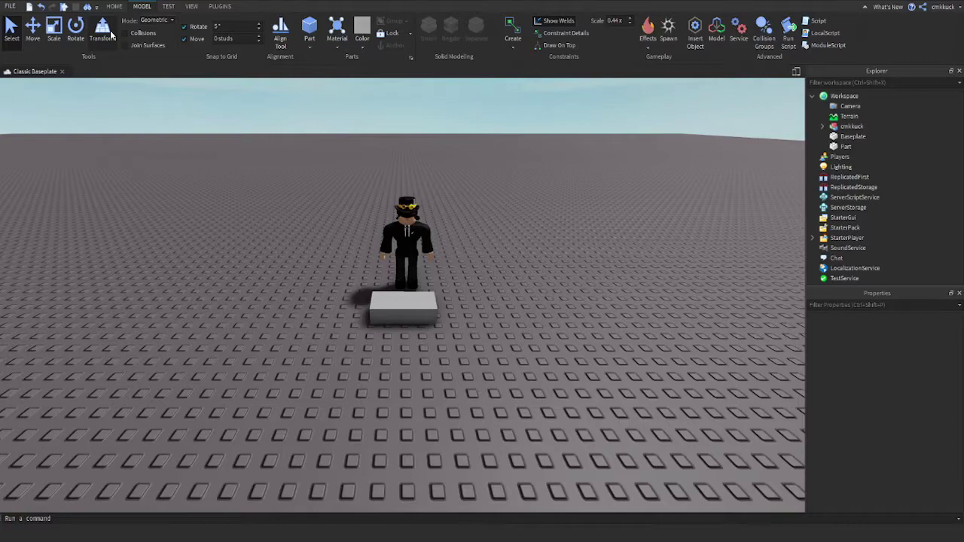
key("ctrl+2")
key("ctrl+3")
key("ctrl+4")
key("ctrl+1")
key("ctrl+3")
key("ctrl+2")
key("ctrl+3")
key("ctrl+4")
key("ctrl+3")
key("ctrl+4")
key("ctrl+1")
key("ctrl+2")
key("ctrl+4")
key("ctrl+2")
key("ctrl+1")
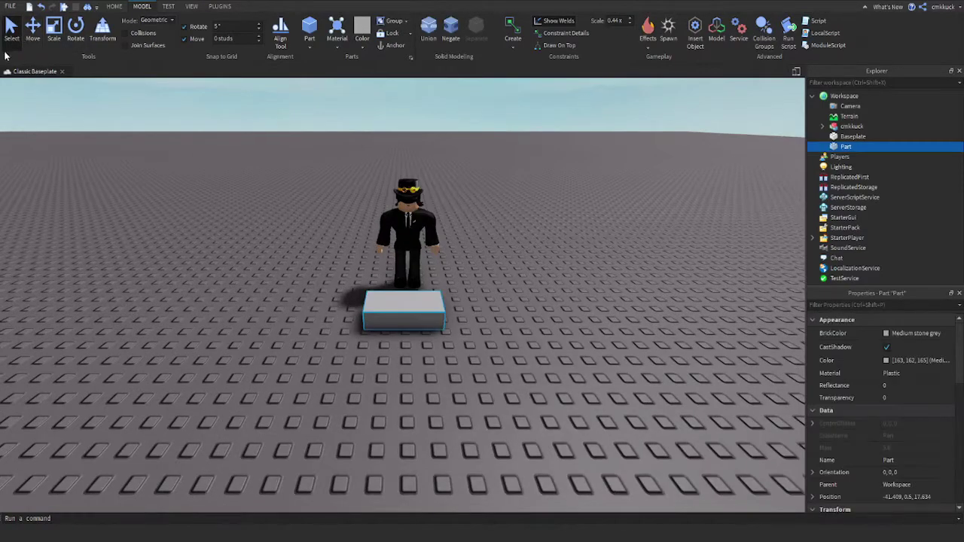
Place the part closer to the character's feet and shrink its width and depth with the Scale tool to form a small narrow block.
right_click_drag(477, 317, 484, 332)
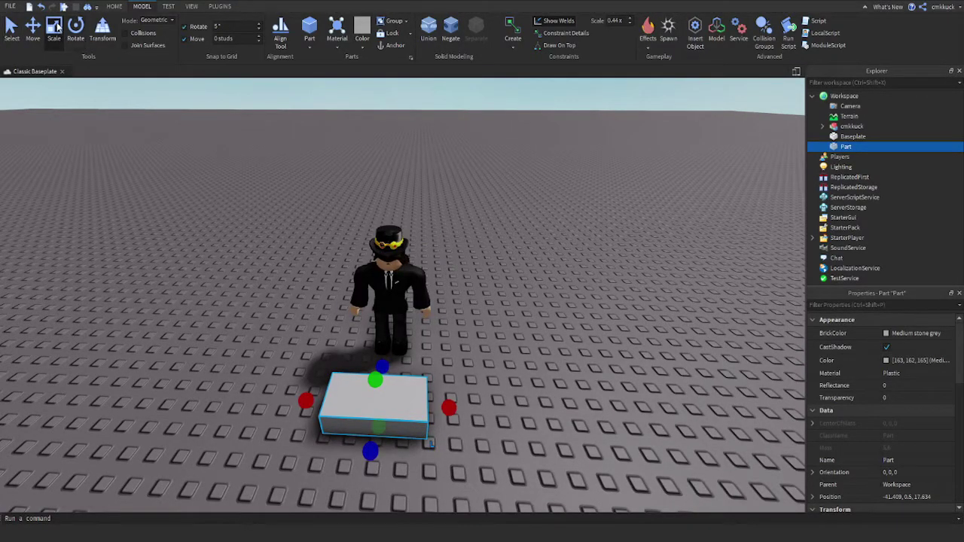
right_click_drag(441, 249, 482, 283)
left_click(452, 299)
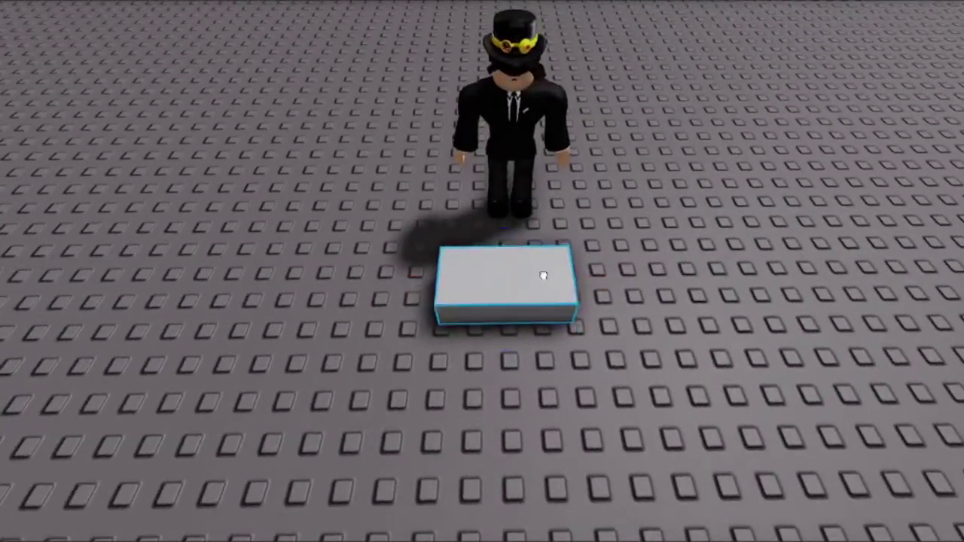
mouse_move(543, 276)
left_mouse_down()
mouse_move(507, 261)
mouse_move(552, 284)
left_mouse_up()
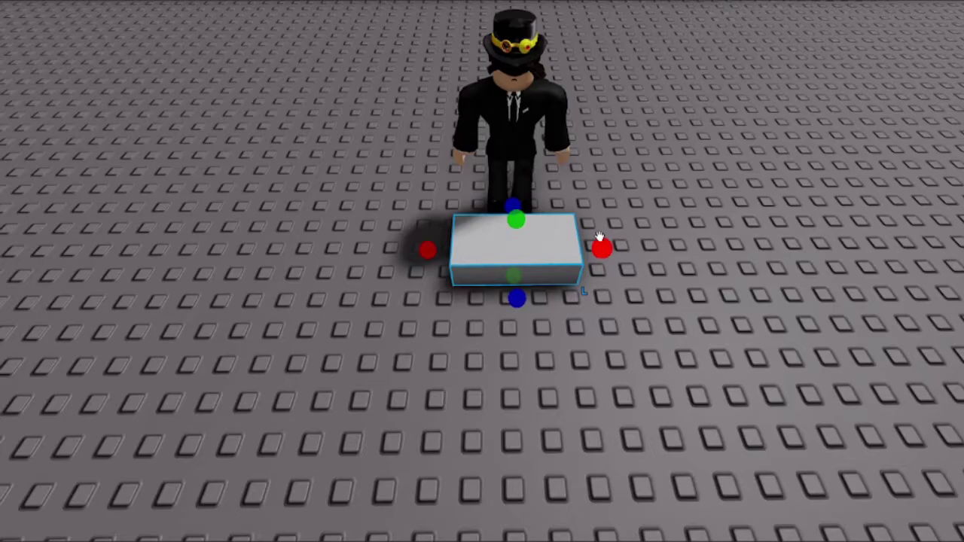
left_click_drag(603, 249, 493, 249)
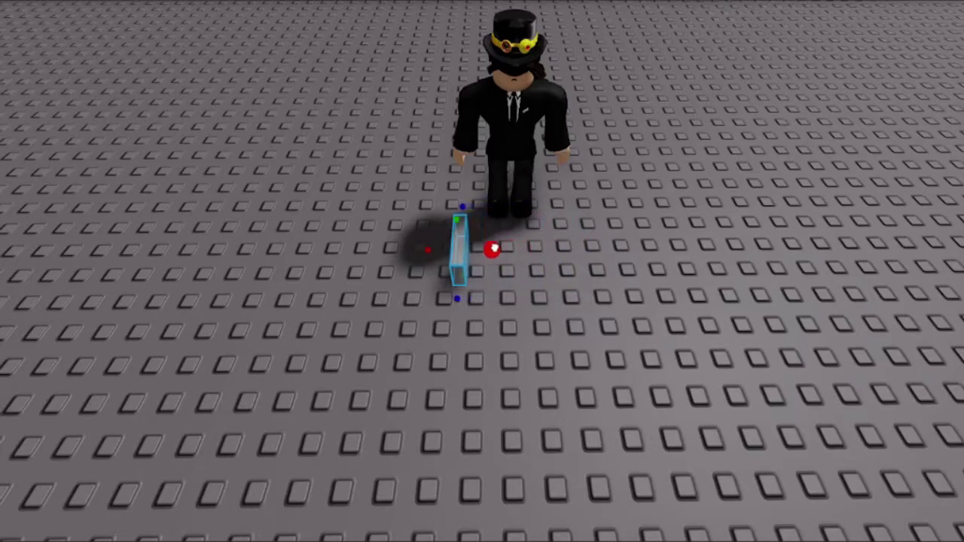
right_click_drag(559, 247, 536, 257)
key("d")
left_click_drag(423, 293, 470, 298)
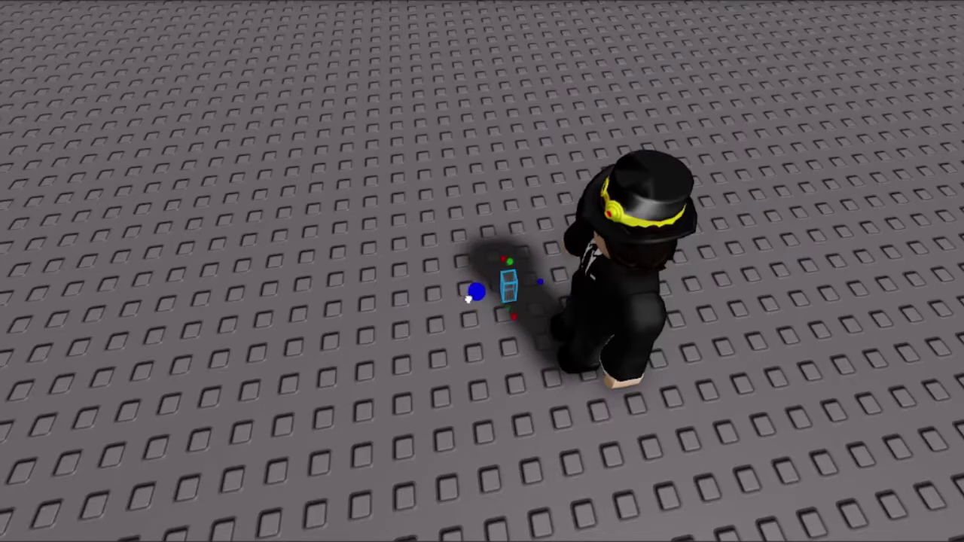
Stretch the narrow block upward into a thin upright post about as high as the character's knees.
key("w")
right_click_drag(514, 375, 514, 376)
key("a")
right_click_drag(487, 336, 488, 336)
key("q")
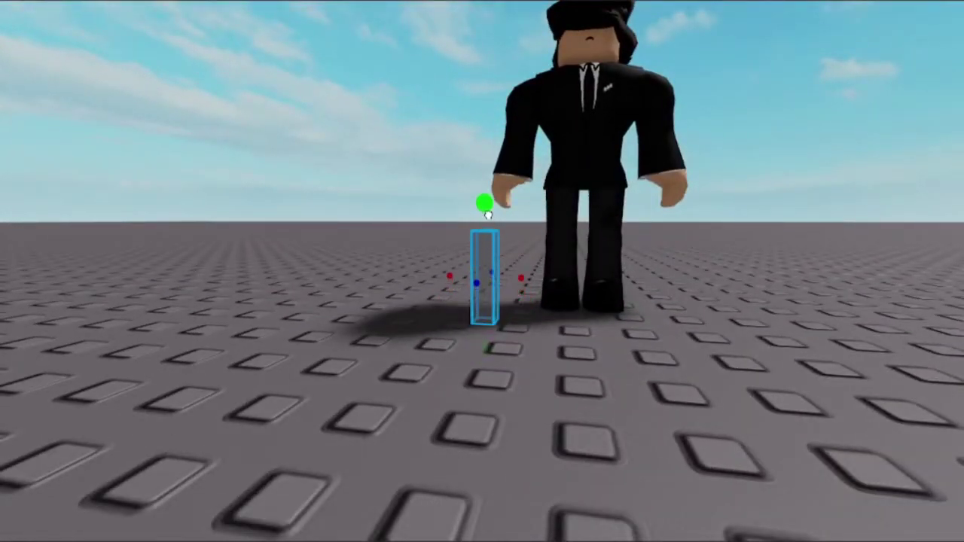
key("s")
right_click_drag(516, 204, 516, 204)
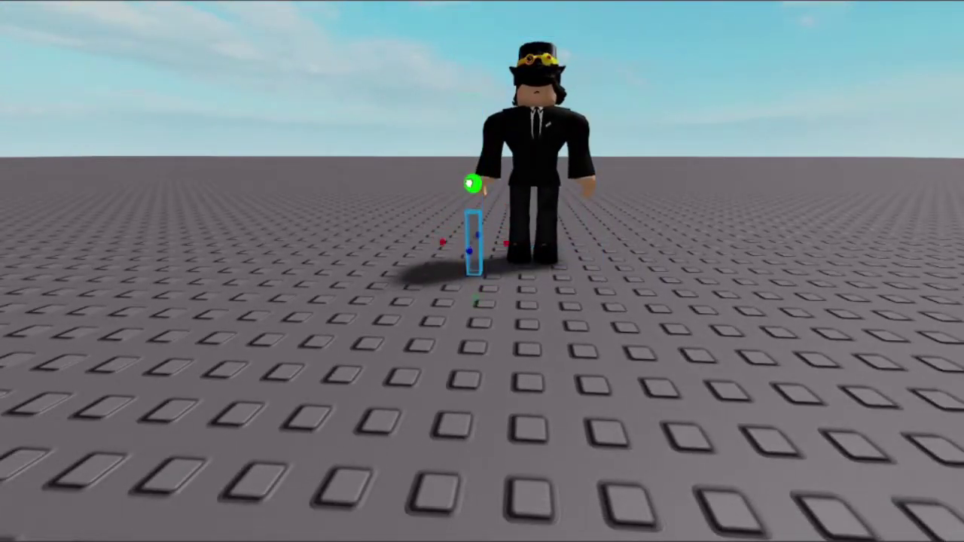
Position the post just in front of the character's right foot with the Move tool, and switch back to the Scale tool.
key("ctrl+2")
left_click_drag(521, 243, 536, 246)
right_click_drag(710, 300, 635, 270)
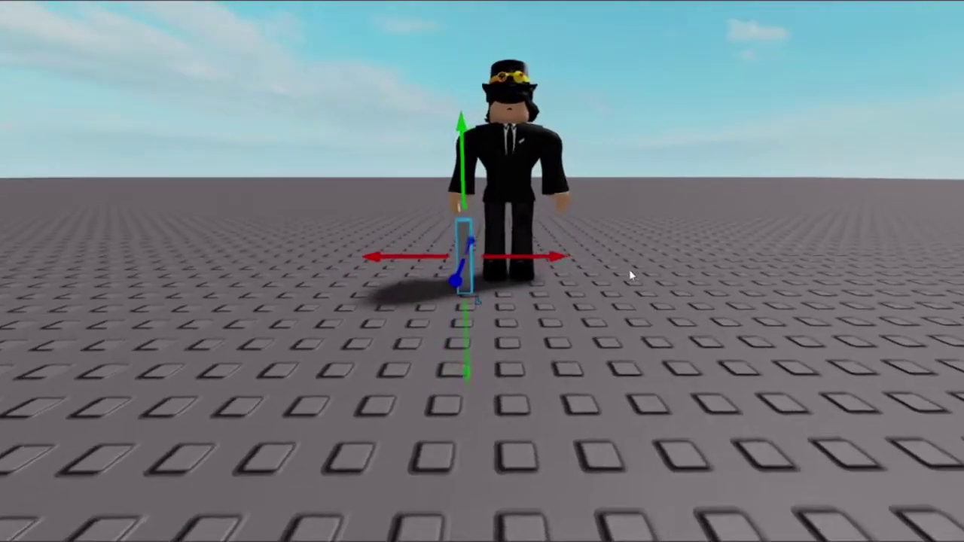
key("w")
left_click_drag(533, 251, 534, 253)
left_click(536, 267)
left_click(463, 248)
key("ctrl+3")
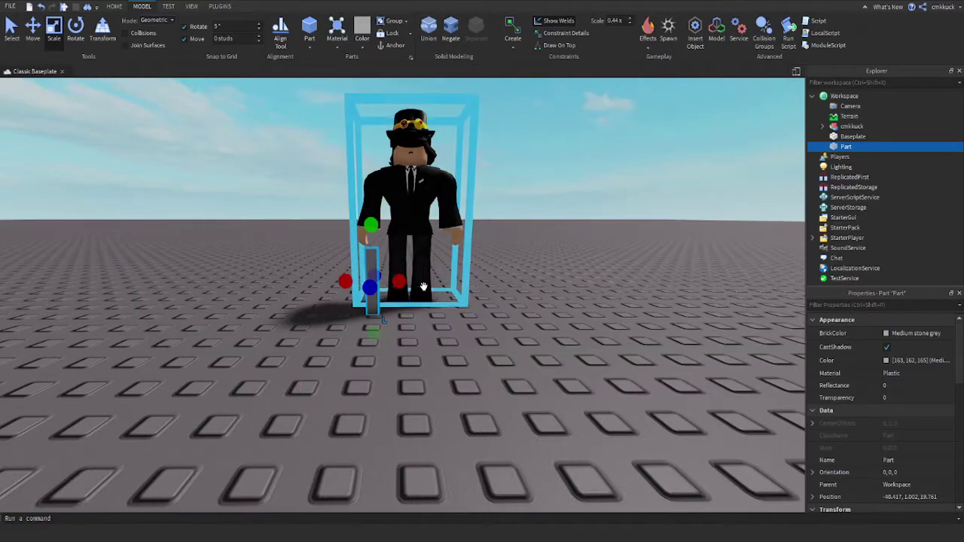
Try duplicating the character and moving the copy behind the original with the Move tool, and delete the copy.
right_click_drag(441, 361, 439, 357)
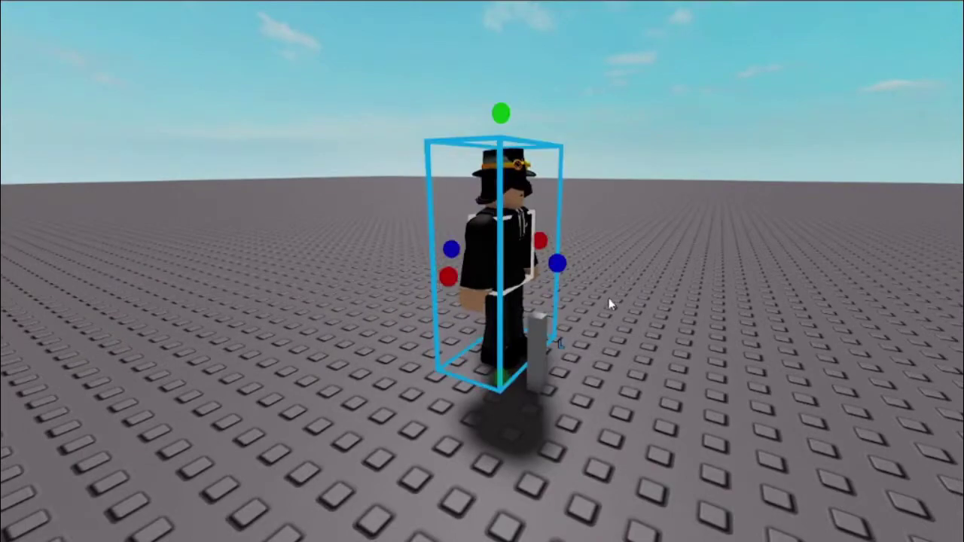
key("ctrl+2")
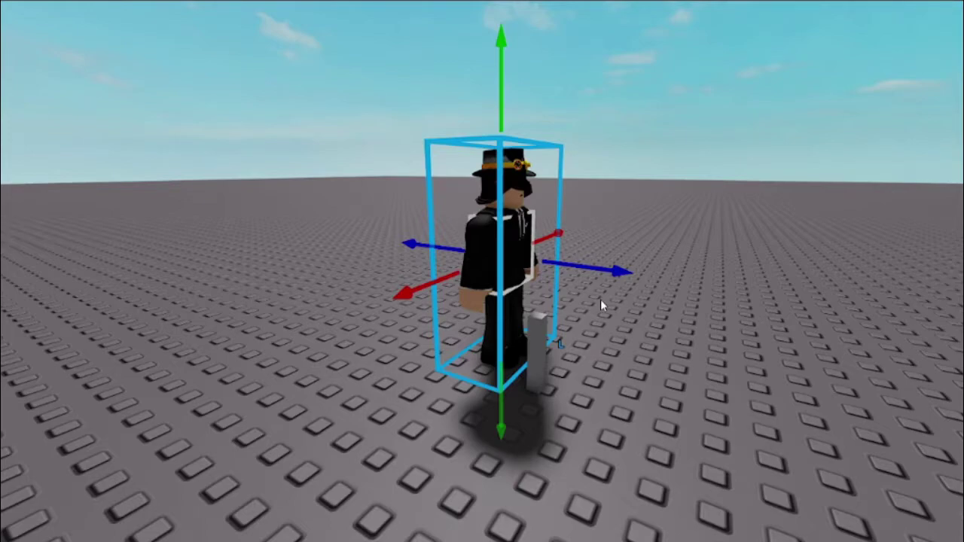
key("ctrl+d")
left_click_drag(615, 277, 444, 250)
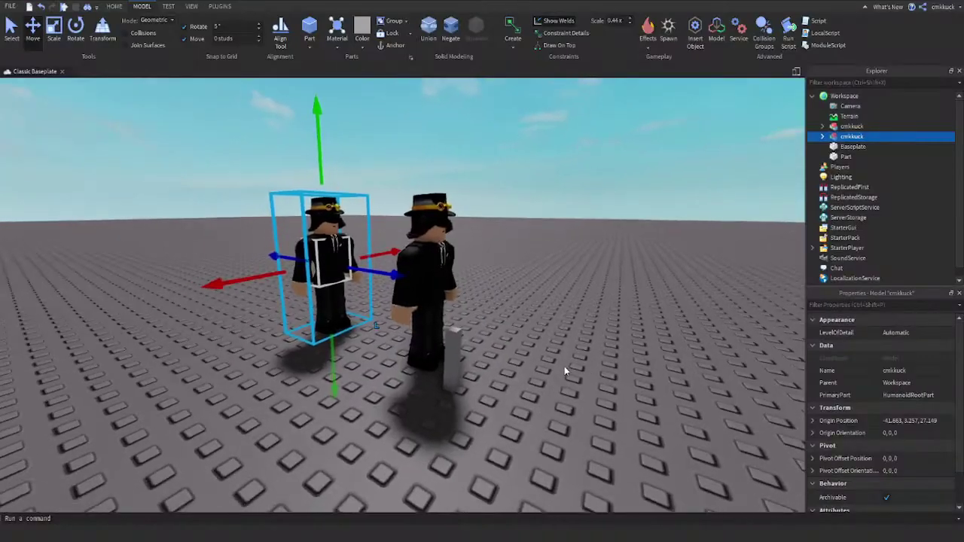
right_click_drag(674, 346, 673, 349)
right_click_drag(562, 370, 582, 370)
key("Delete")
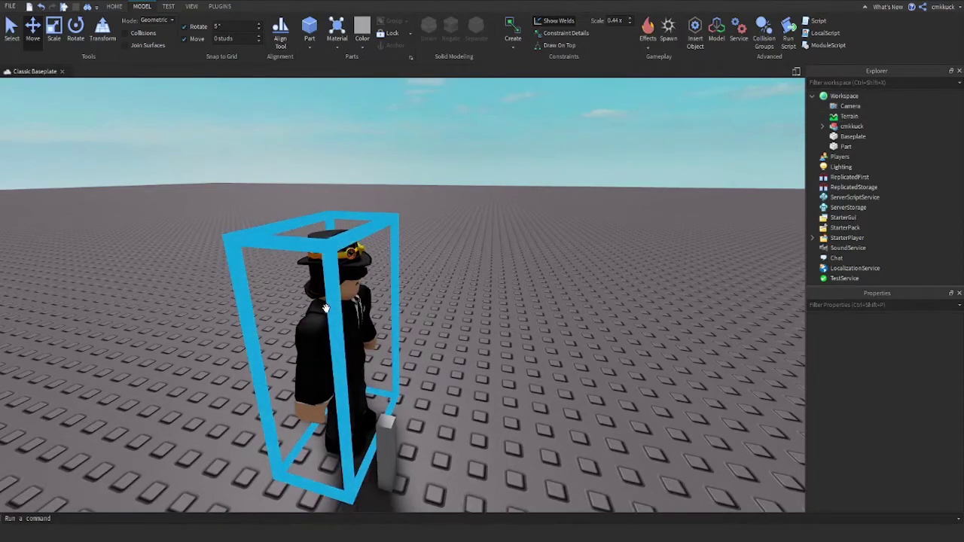
Repeat the duplication of the character, separate the copy from the original along the front-to-back axis, and remove it again.
left_click(328, 410)
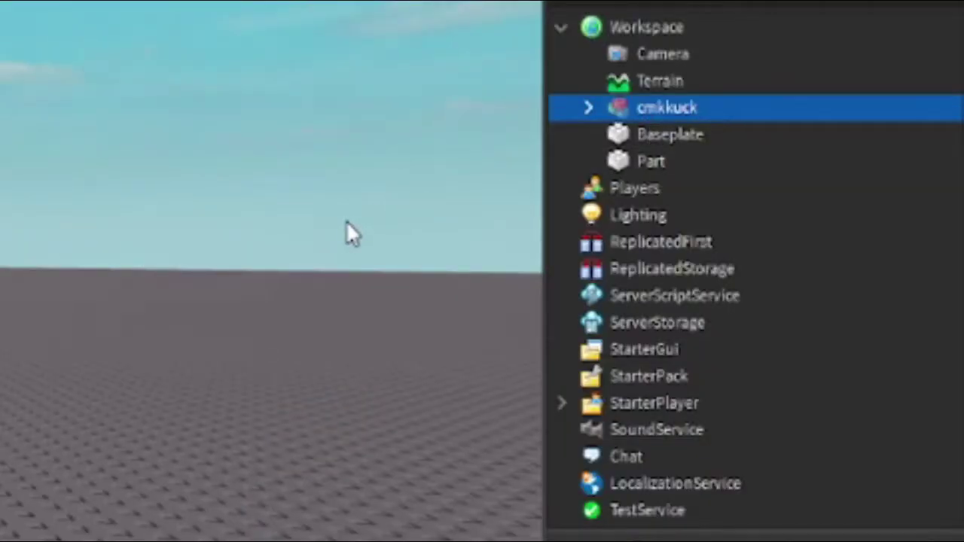
key("ctrl+d")
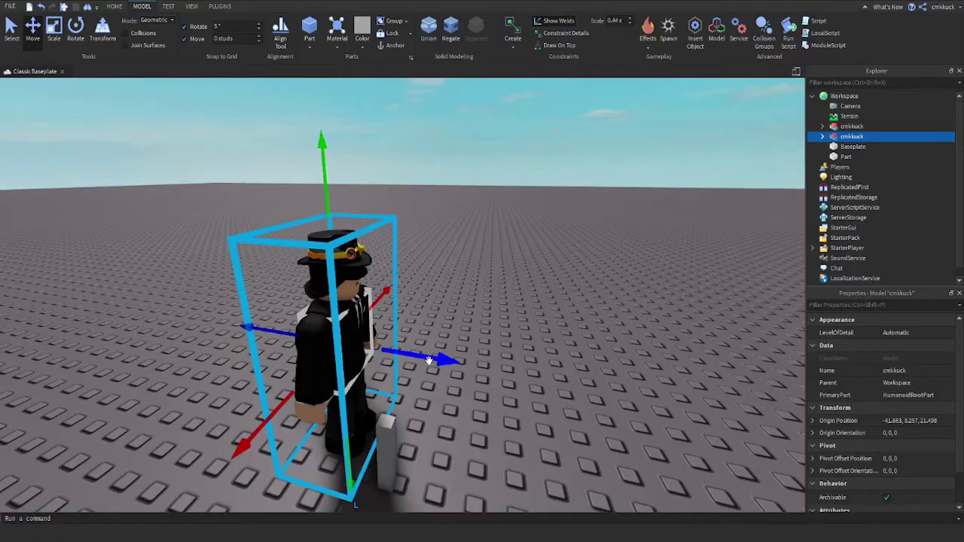
left_click_drag(437, 360, 482, 366)
right_click_drag(482, 365, 513, 350)
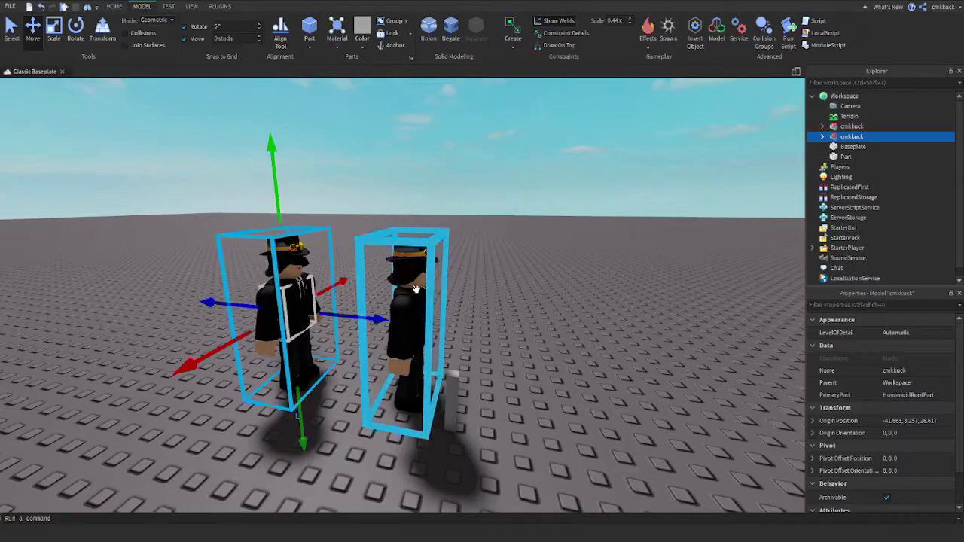
left_click(573, 337)
left_click(286, 323)
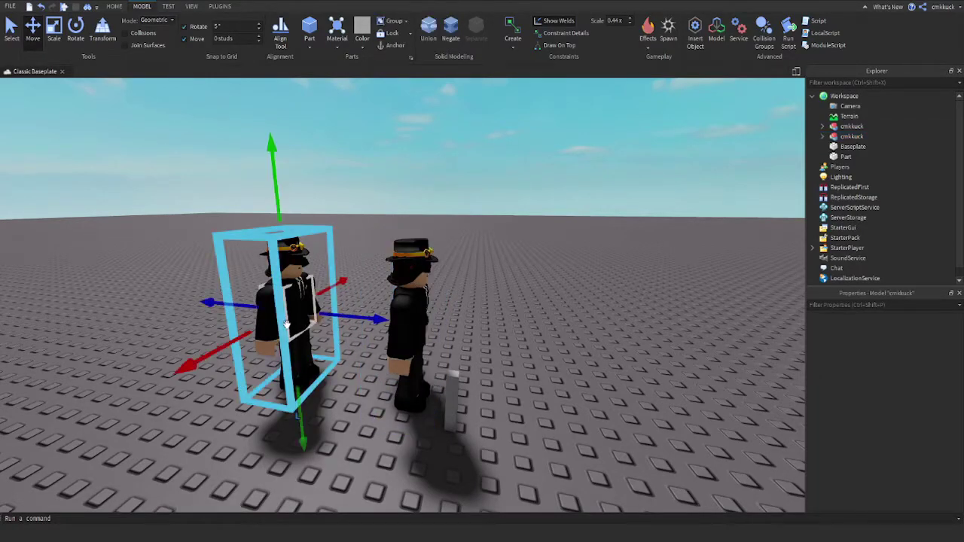
key("Delete")
Duplicate the post and move the copy sideways until it stands in front of the character's other foot.
right_click_drag(515, 339, 502, 400)
scroll(502, 400, "up", 5)
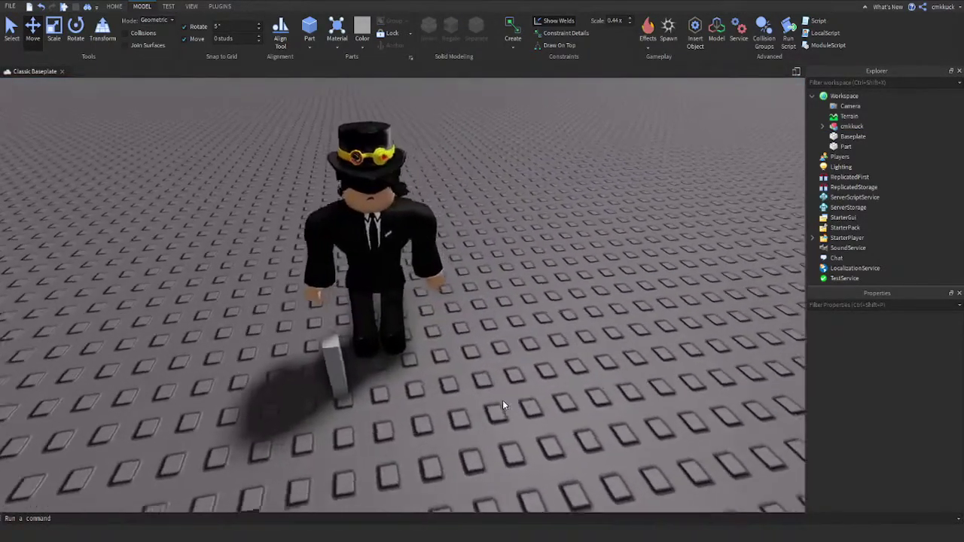
left_click(348, 322)
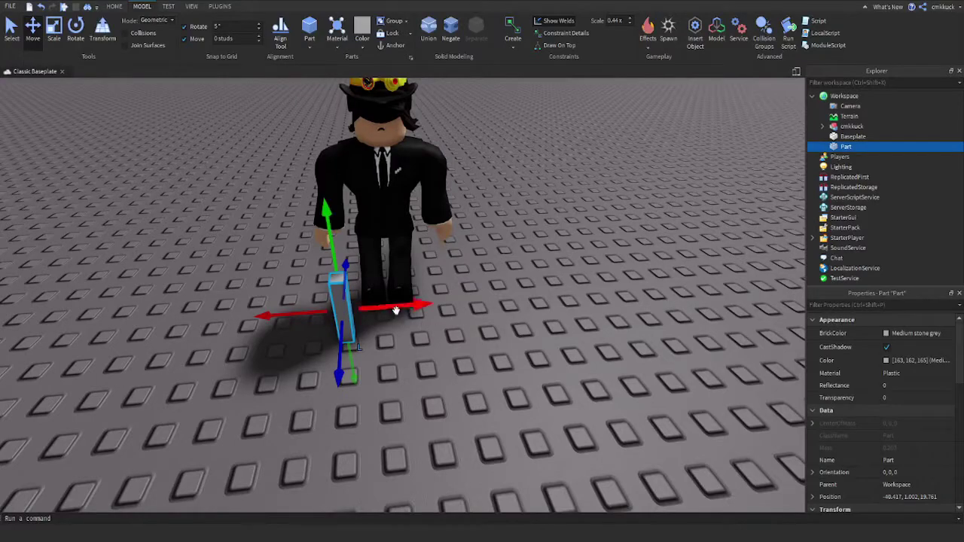
key("ctrl+d")
left_click_drag(395, 310, 475, 307)
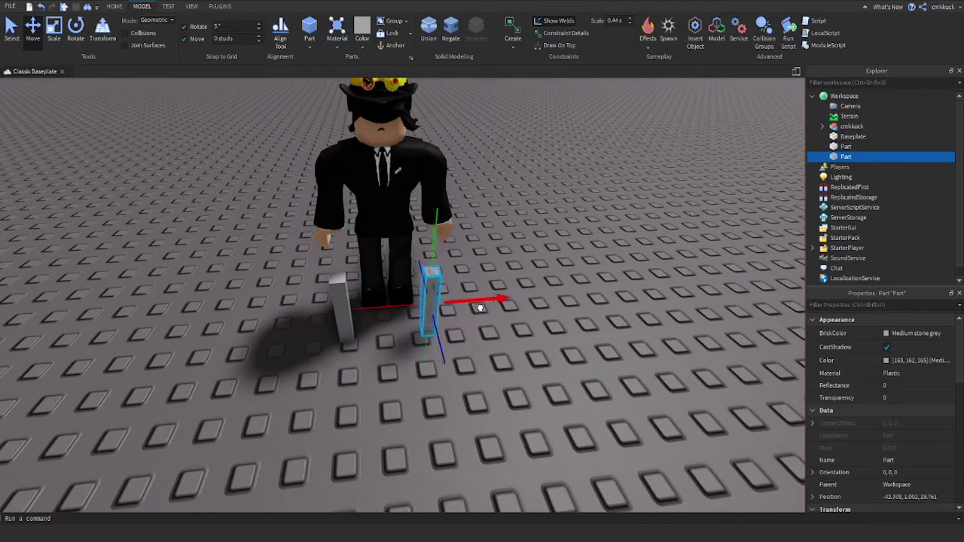
middle_click_drag(482, 307, 519, 310)
left_click(340, 308, "shift")
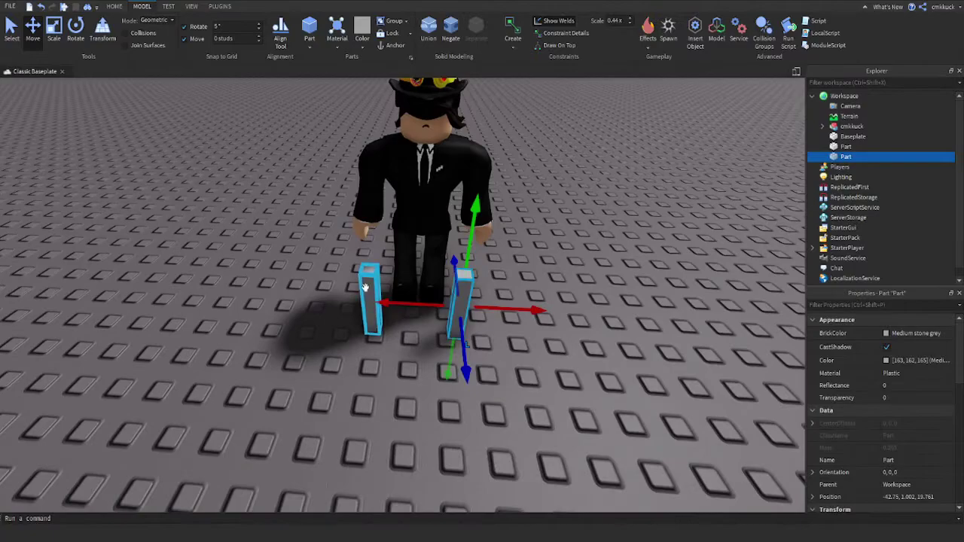
left_click(489, 331)
left_click(463, 305)
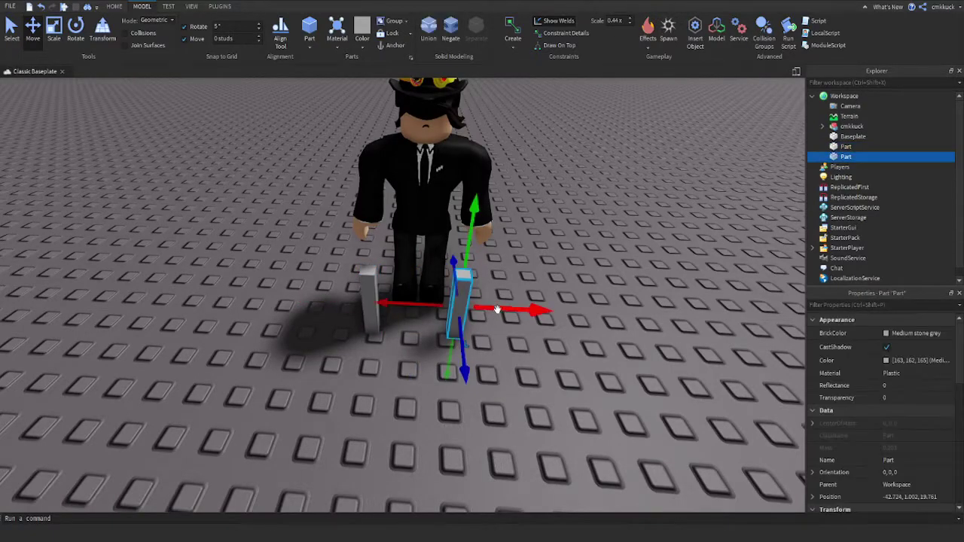
left_click(515, 369)
Duplicate both posts together and move the copies forward, away from the character, to form a rectangle of four legs.
scroll(515, 368, "up", 5)
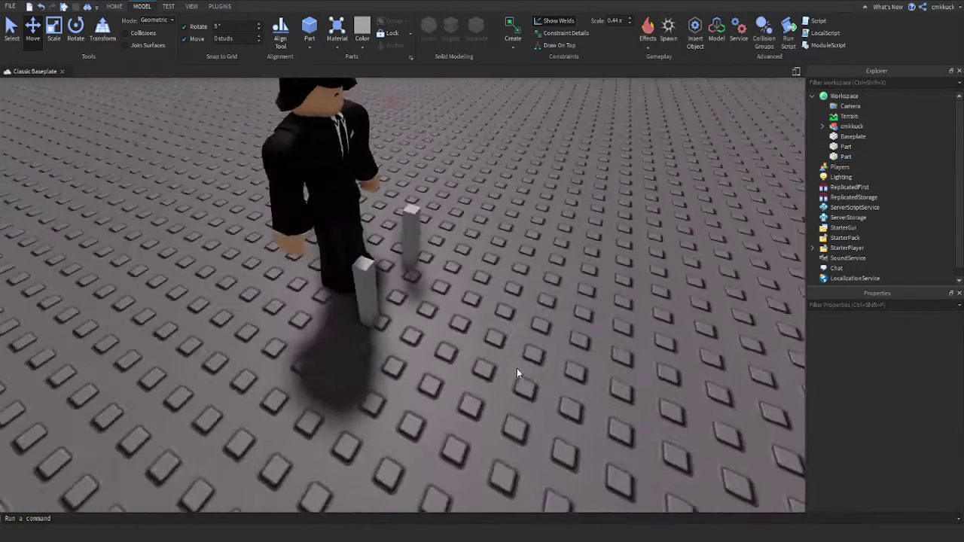
left_click(416, 215)
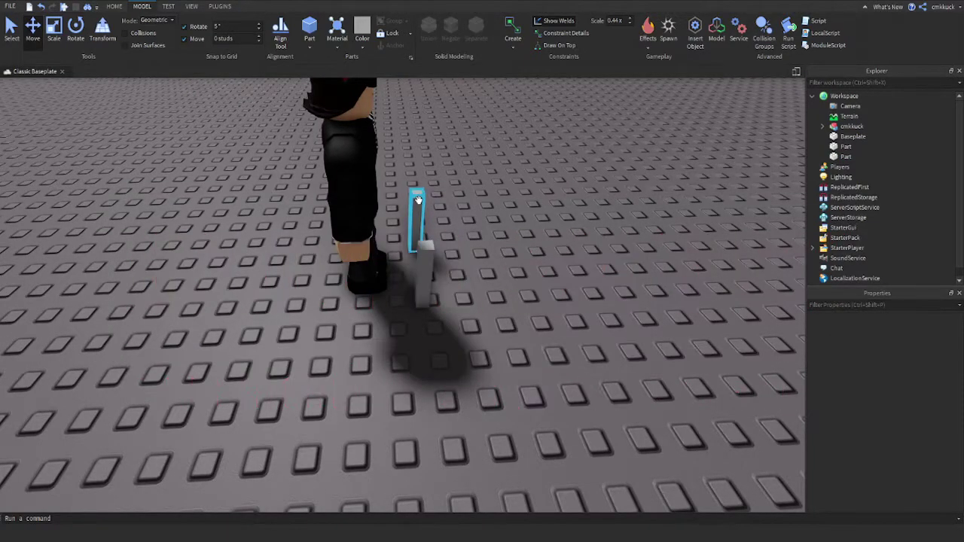
left_click(418, 200)
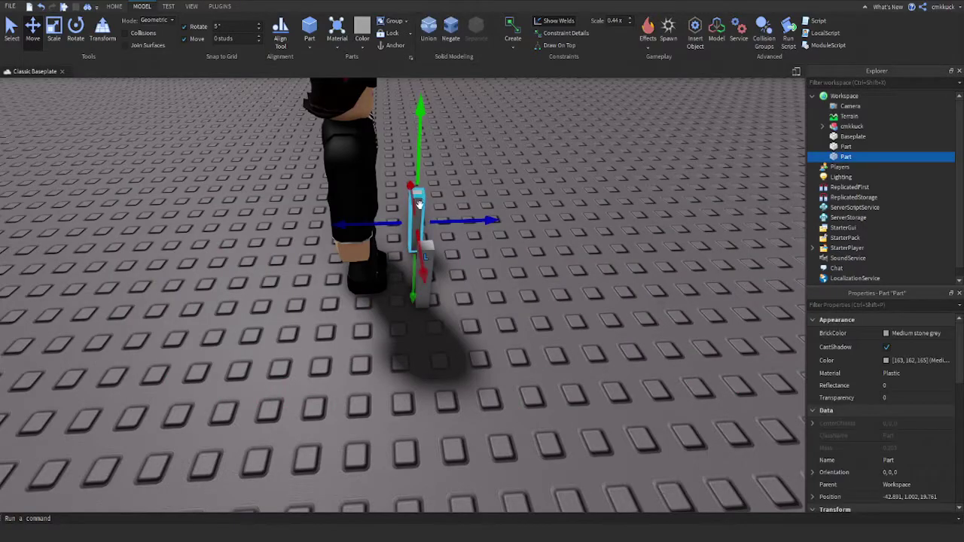
left_click(426, 259, "ctrl")
right_click_drag(608, 320, 605, 312)
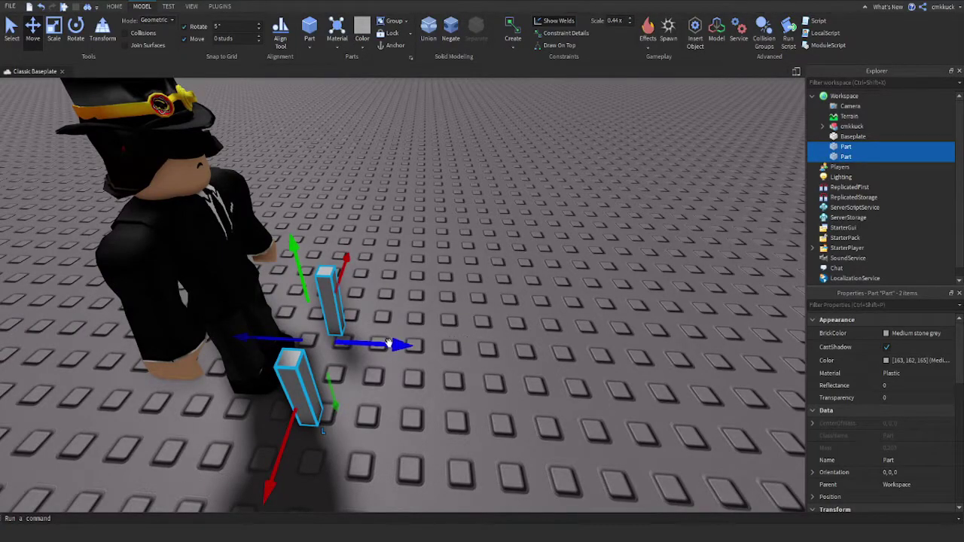
key("ctrl+d")
left_click_drag(385, 344, 492, 359)
right_click_drag(492, 360, 490, 332)
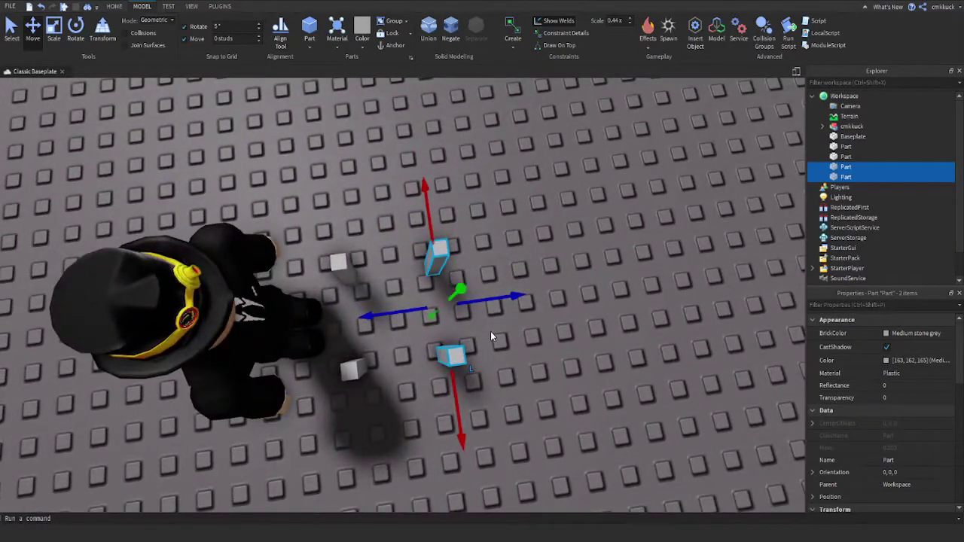
left_click_drag(495, 296, 497, 297)
left_click(557, 339)
Duplicate one of the front posts and place the copy alone on open baseplate away from the other four.
scroll(558, 340, "down", 4)
right_click_drag(558, 340, 558, 339)
scroll(557, 338, "up", 3)
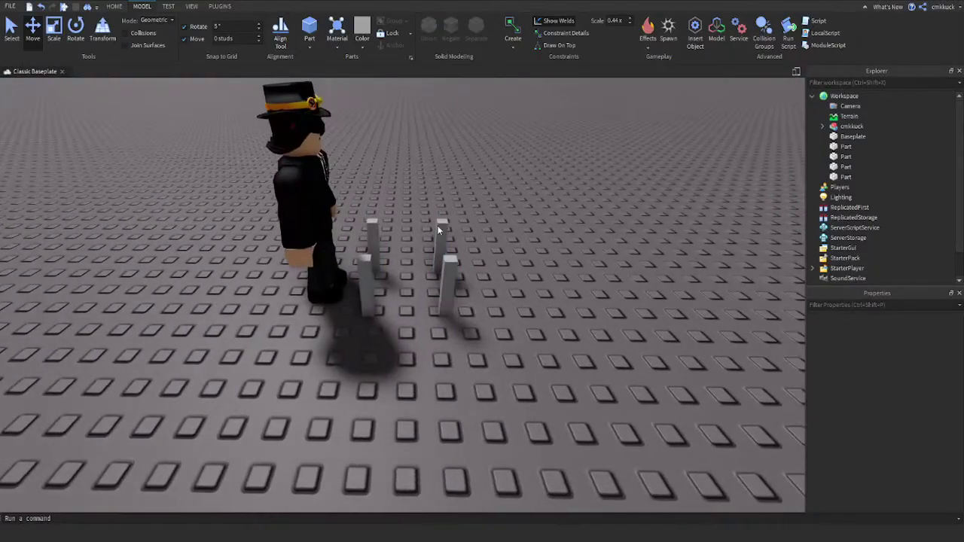
right_click_drag(615, 305, 616, 323)
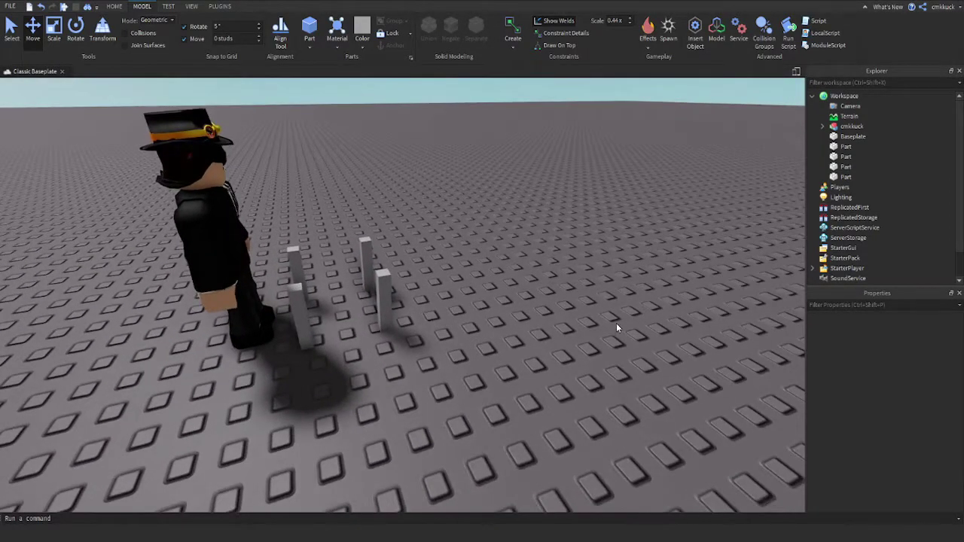
left_click(389, 300)
key("ctrl+d")
right_click_drag(433, 298, 422, 275)
left_click(423, 274)
scroll(496, 240, "down", 2)
right_click_drag(496, 240, 576, 294)
scroll(461, 254, "up", 3)
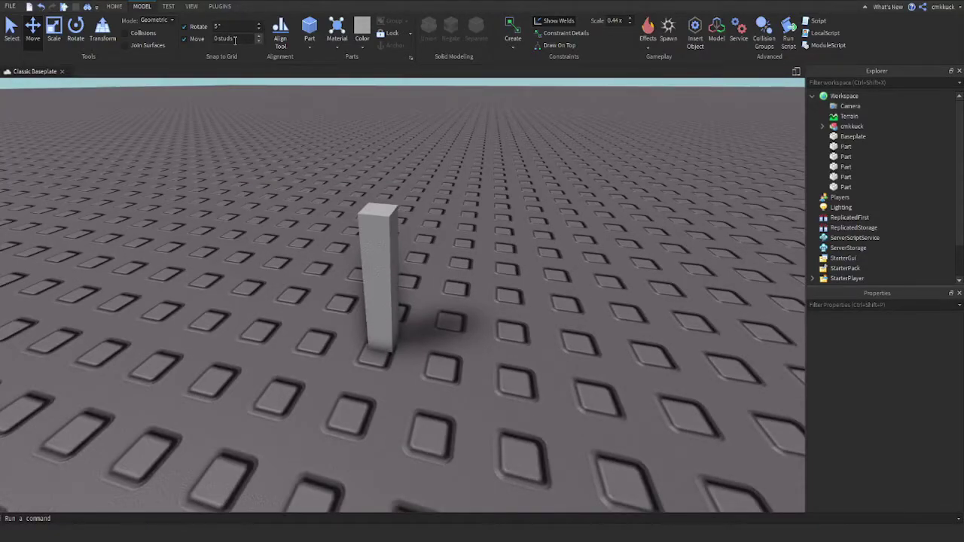
Duplicate the isolated post with the copy stacked directly on top of it, and clear the selection.
right_click_drag(463, 209, 533, 387)
scroll(533, 387, "down", 2)
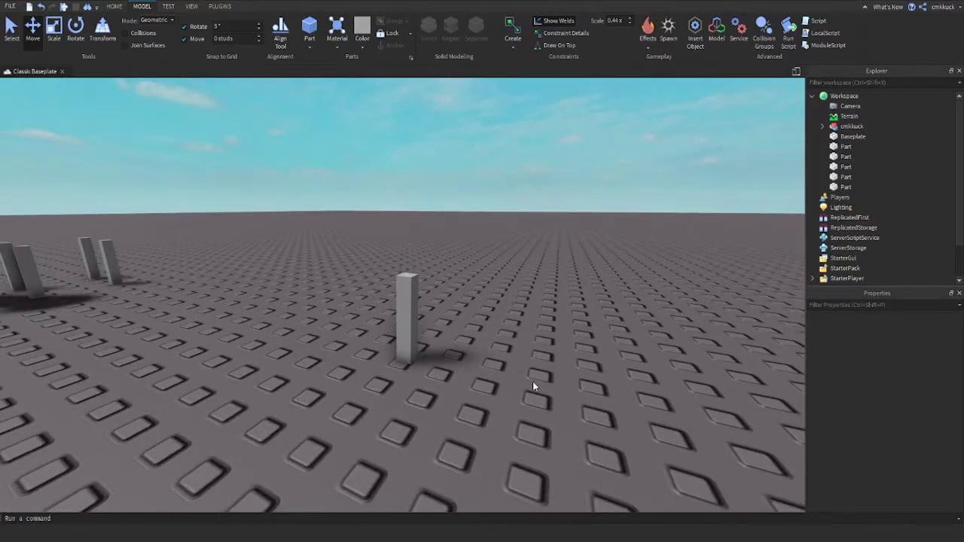
scroll(532, 387, "up", 2)
left_click(429, 290)
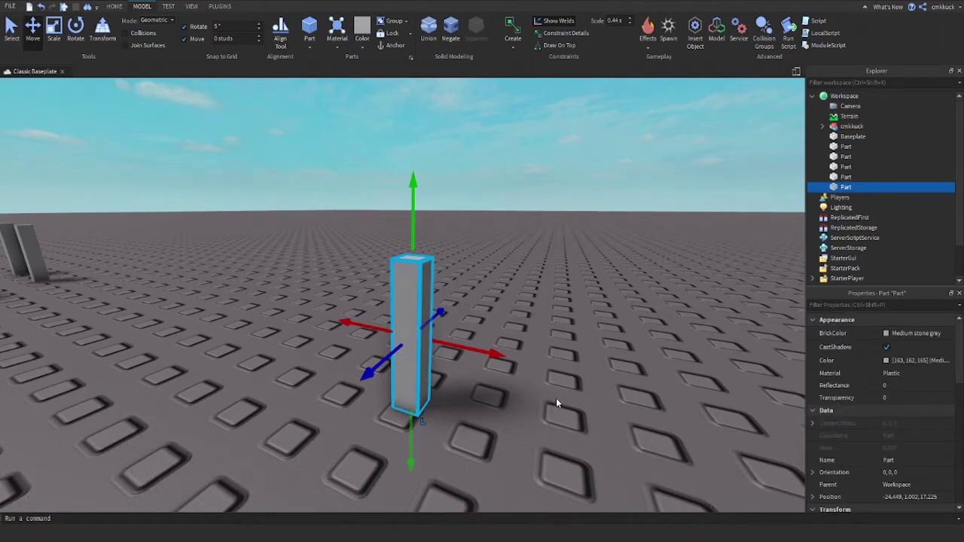
key("ctrl+d")
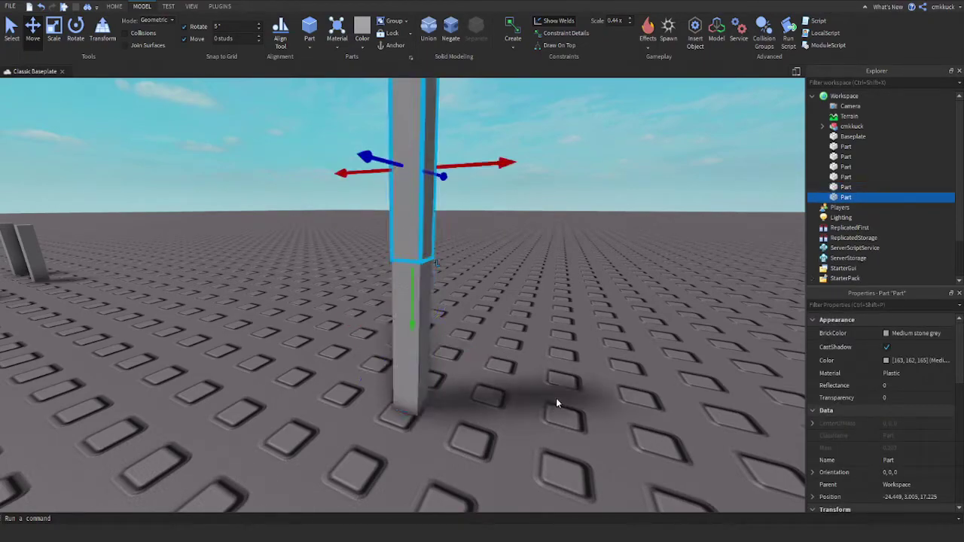
left_click(544, 381)
Move the upper post of the isolated stack down until it almost completely overlaps the lower post.
right_click_drag(544, 381, 540, 359)
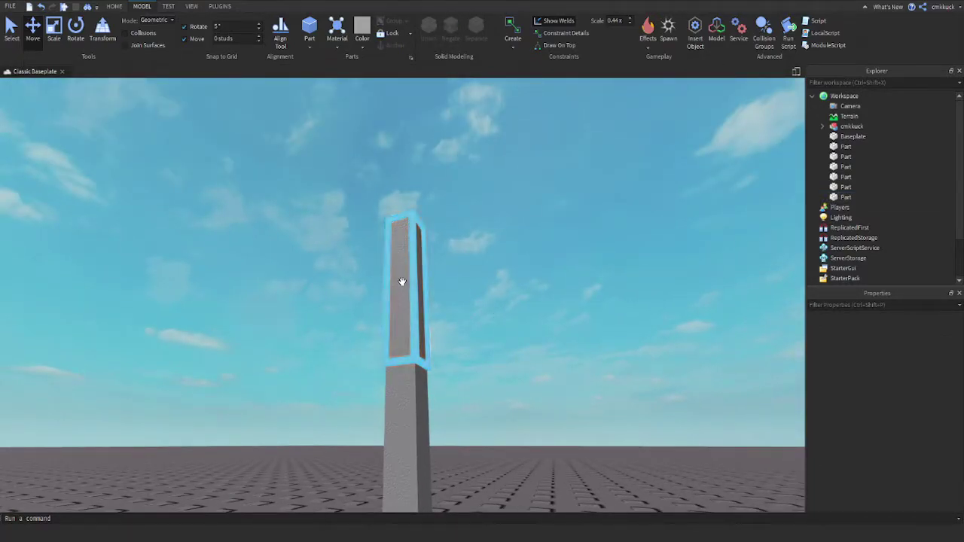
right_click_drag(409, 411, 413, 382)
right_click_drag(482, 316, 475, 329)
scroll(391, 248, "down", 3)
left_click(389, 248)
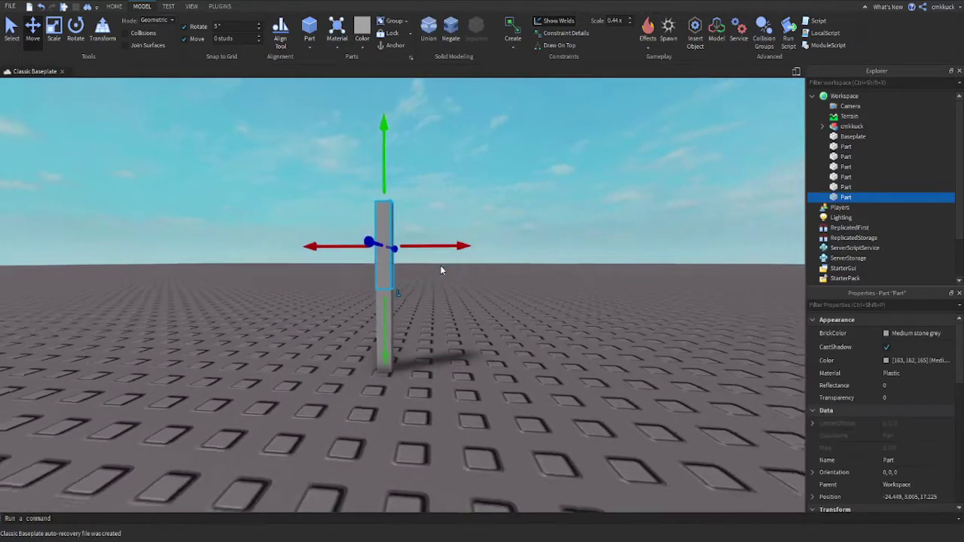
key("f")
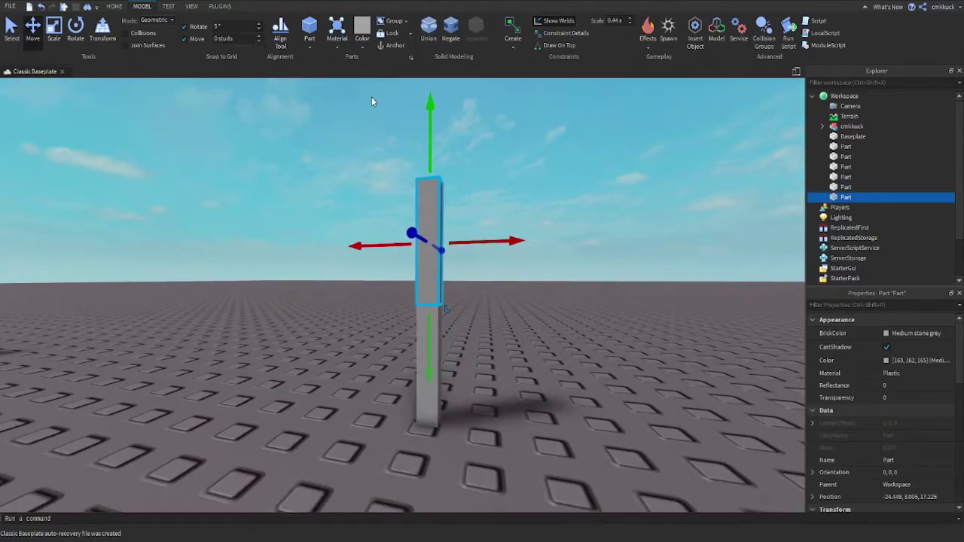
left_click_drag(430, 106, 432, 205)
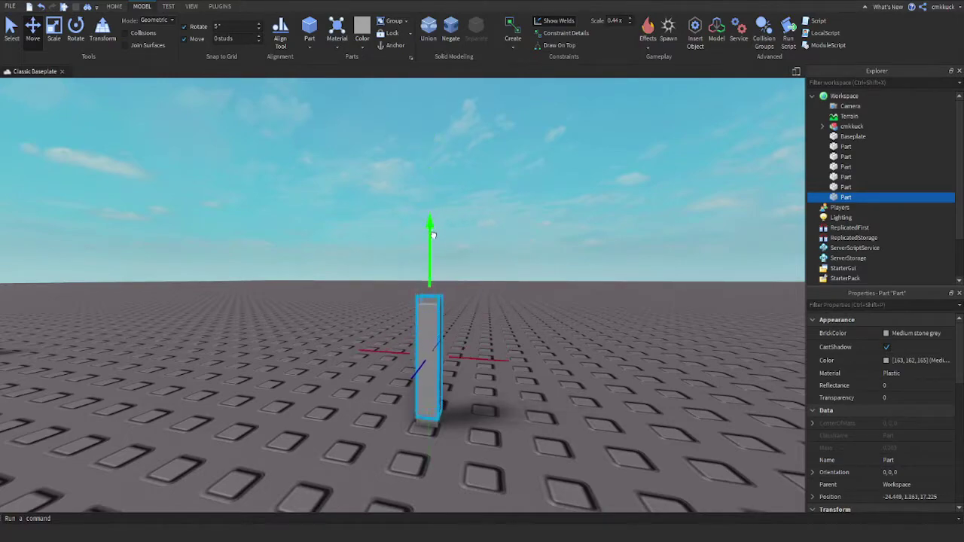
Delete the two overlapping isolated posts.
left_click(527, 278)
left_click(426, 325)
key("Delete")
Try raising a duplicate of one corner leg by hand until it sits on top of that leg, and delete the copy.
right_click_drag(379, 239, 554, 352)
scroll(447, 253, "up", 3)
left_click(434, 366)
left_click_drag(431, 493, 426, 322)
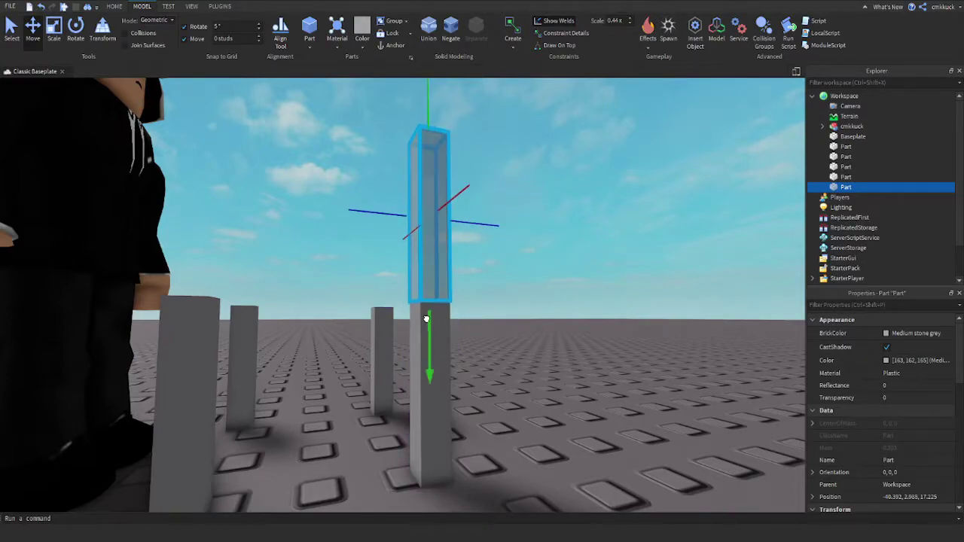
left_click(549, 316)
left_click(429, 262)
key("Delete")
Paste a copy of the corner leg directly on top of it and scale the copy's height down to a thin slab.
left_click(444, 358)
key("ctrl+c")
key("ctrl+v")
left_click(570, 348)
right_click_drag(569, 348, 564, 346)
left_click(490, 252)
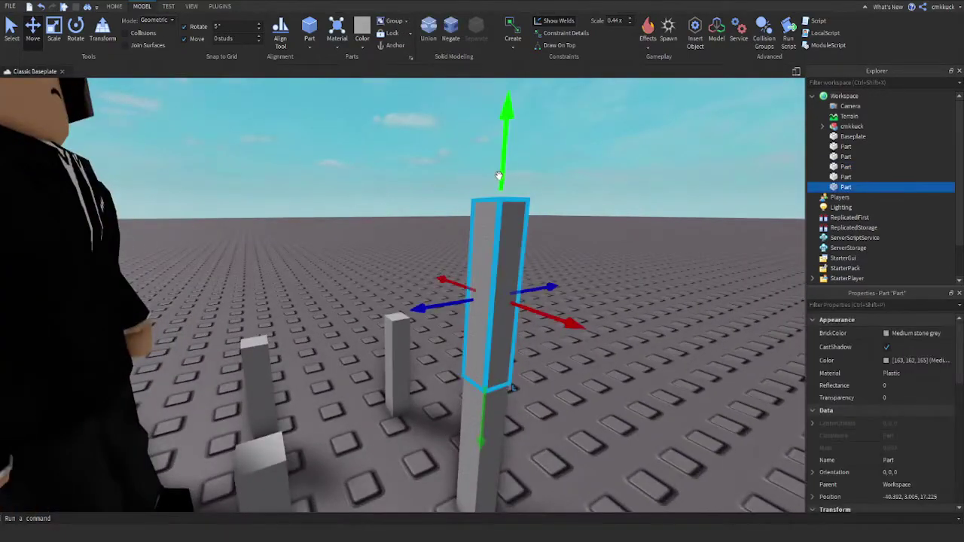
key("ctrl+3")
left_click_drag(499, 173, 491, 356)
Scale the thin slab in both horizontal directions until it spans all four legs.
right_click_drag(558, 347, 557, 343)
key("s")
key("d")
left_click_drag(431, 339, 305, 343)
key("d")
right_click_drag(561, 341, 548, 341)
key("s")
left_click_drag(360, 347, 497, 362)
Fine-tune the slab's extent along its X axis so its edge lines up with the outer faces of the legs.
left_click(562, 410)
key("d")
right_click_drag(562, 410, 563, 411)
key("w")
key("s")
left_click(387, 282)
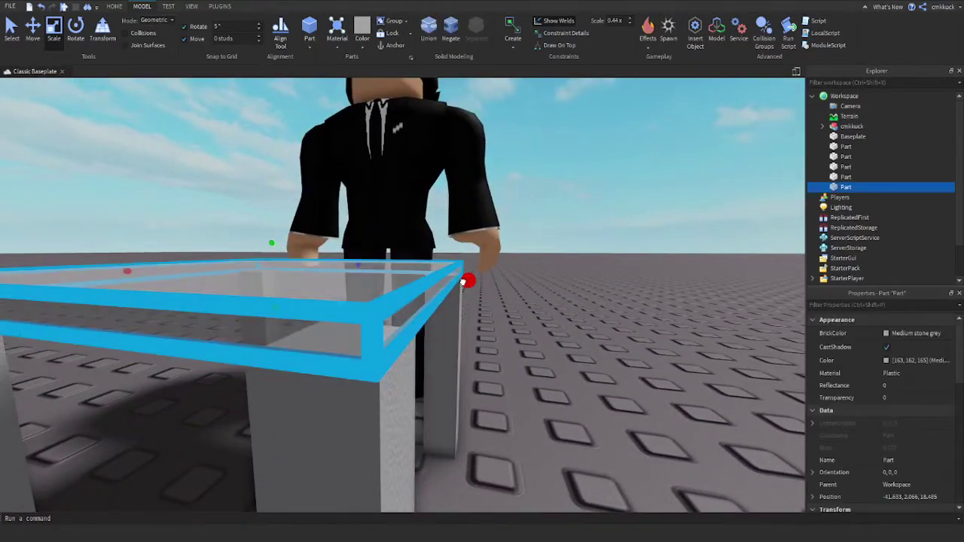
left_click(590, 359)
key("s")
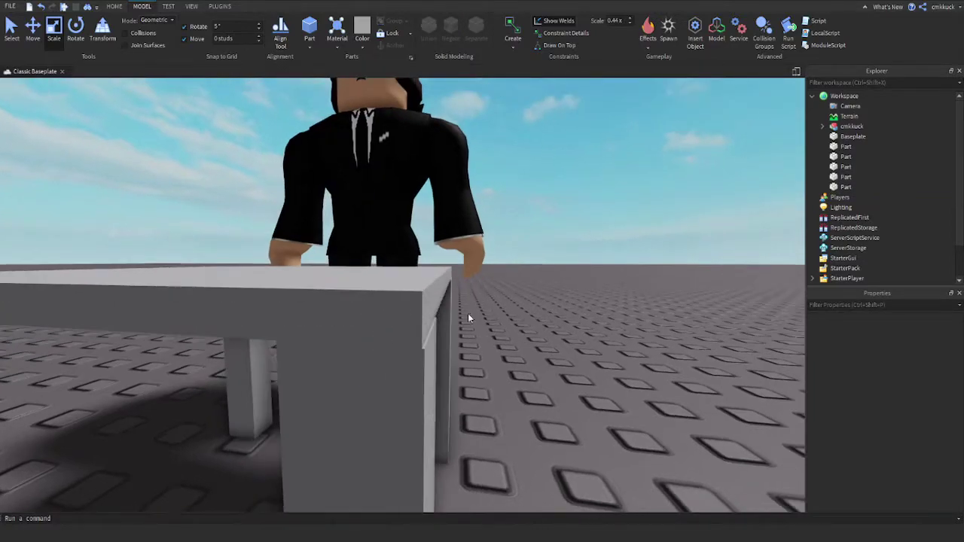
left_click(456, 282)
key("w")
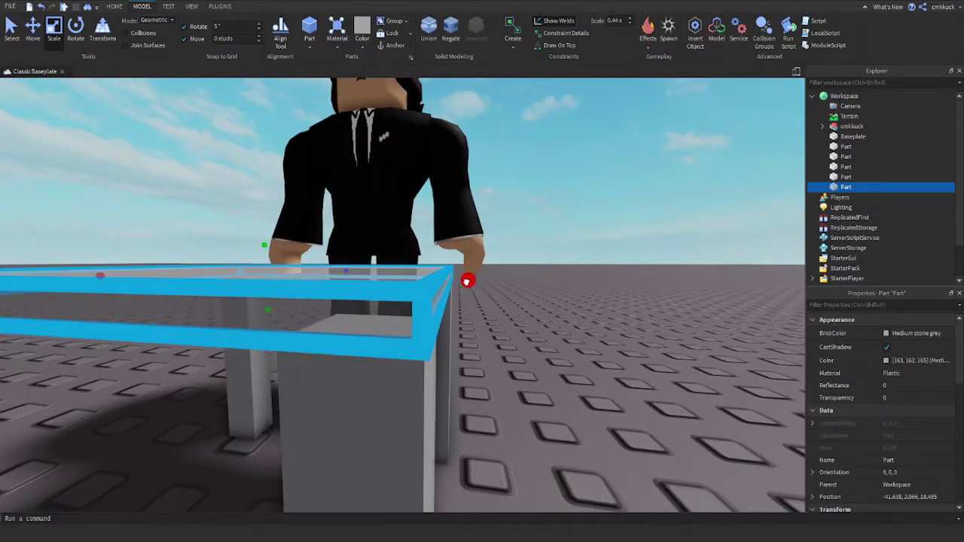
Scale the slab's edge nearest the character to bring it in line with the legs on that side.
left_click(537, 338)
key("d")
right_click_drag(560, 351, 558, 352)
key("s")
key("d")
key("w")
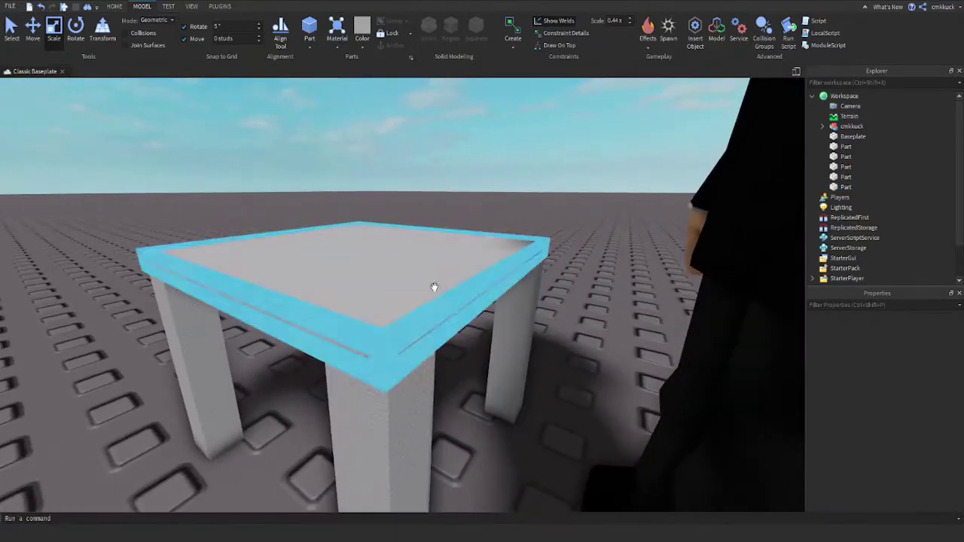
left_click(441, 286)
key("w")
key("s")
left_click_drag(546, 274, 550, 273)
left_click(621, 306)
Refine the slab's character-side edge from a lower viewpoint until it is flush with the legs.
key("q")
right_click_drag(624, 308, 624, 307)
left_click(437, 258)
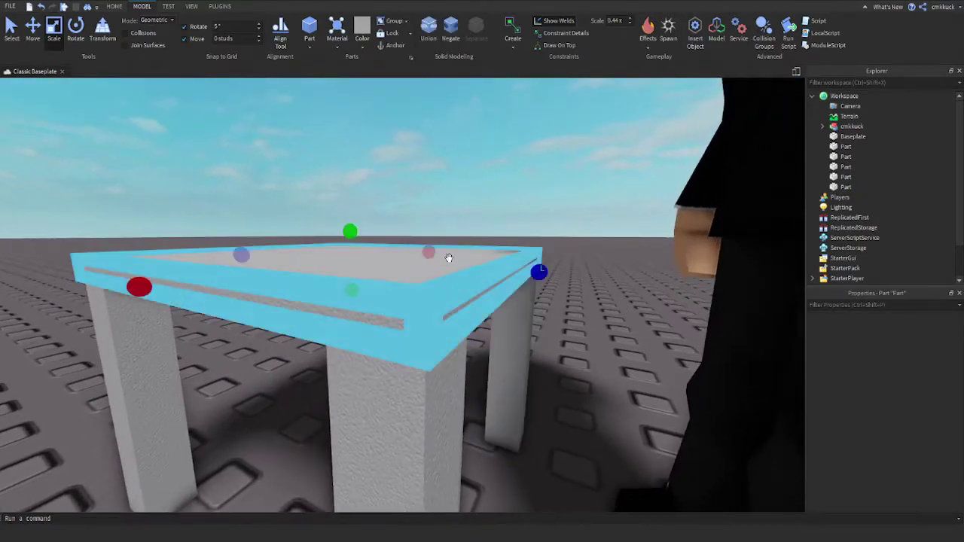
key("s")
left_click(588, 283)
key("q")
key("w")
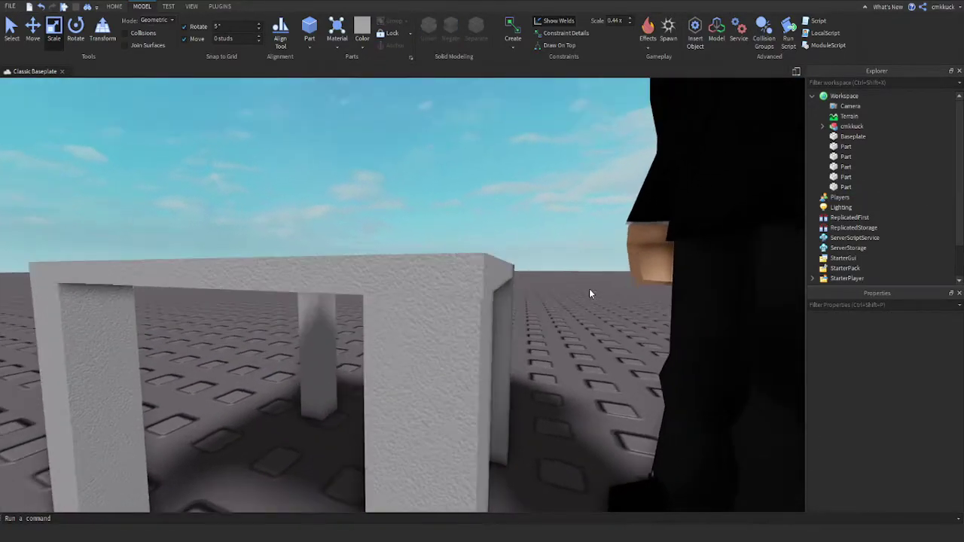
left_click(502, 262)
left_click(575, 286)
Scale the slab slightly upward to make it thicker, and clear the selection.
key("s")
right_click_drag(582, 295, 540, 310)
left_click(472, 331)
left_click_drag(426, 300, 423, 296)
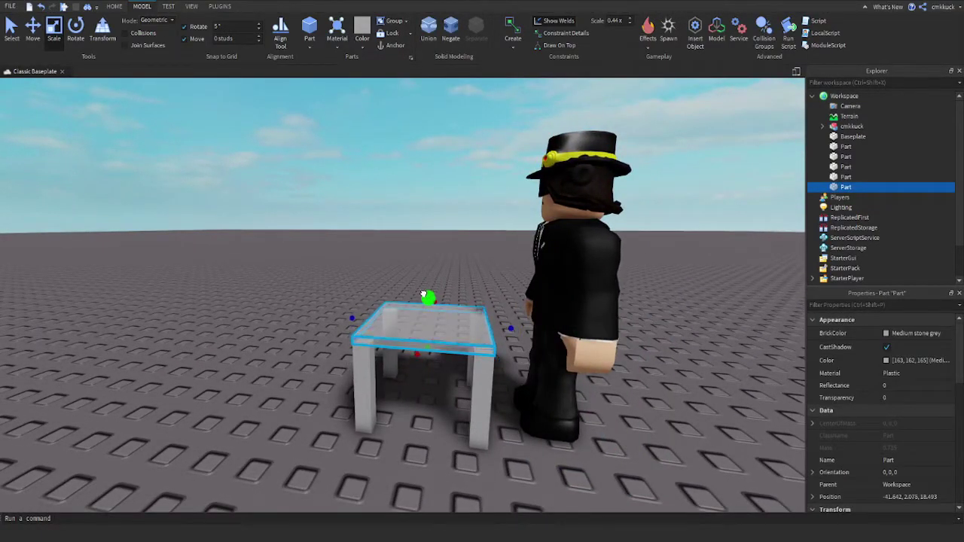
left_click(445, 269)
Examine the slab and its four legs from several angles and distances beside the character.
scroll(577, 431, "down", 5)
scroll(576, 432, "up", 10)
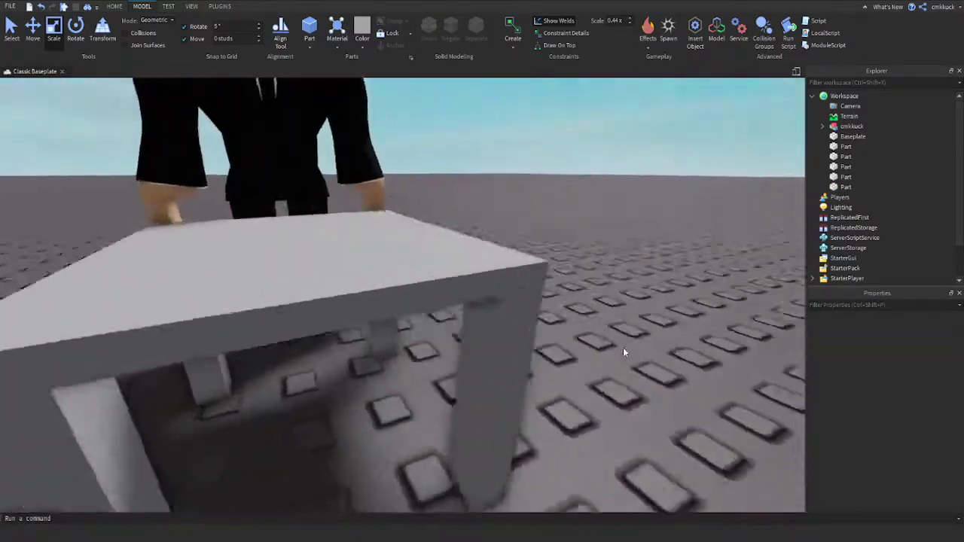
right_click_drag(622, 351, 630, 347)
scroll(630, 346, "down", 5)
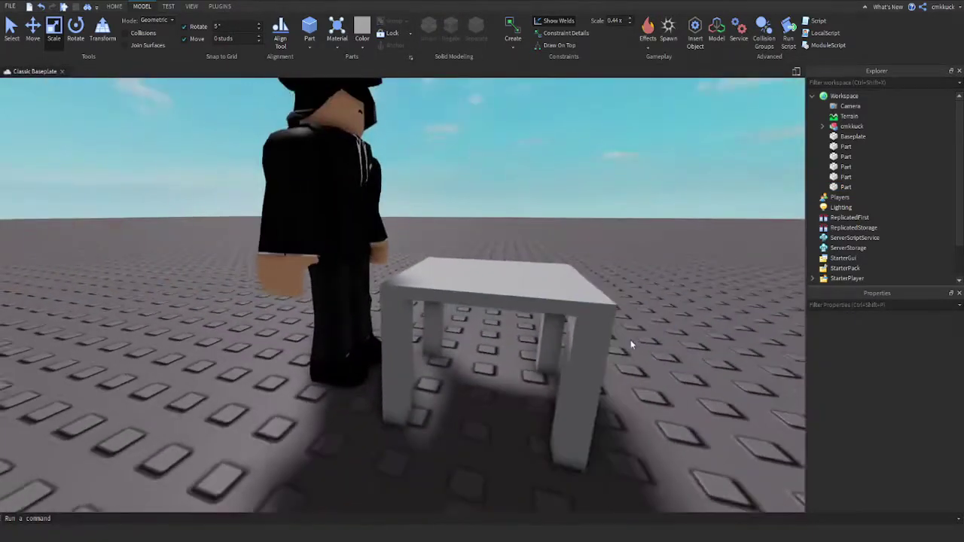
scroll(650, 351, "up", 3)
scroll(650, 351, "down", 4)
right_click_drag(574, 320, 545, 316)
scroll(555, 314, "up", 3)
scroll(549, 313, "down", 2)
Duplicate the slab and scale the copy down to a narrow strip along the edge farthest from the character.
left_click(455, 332)
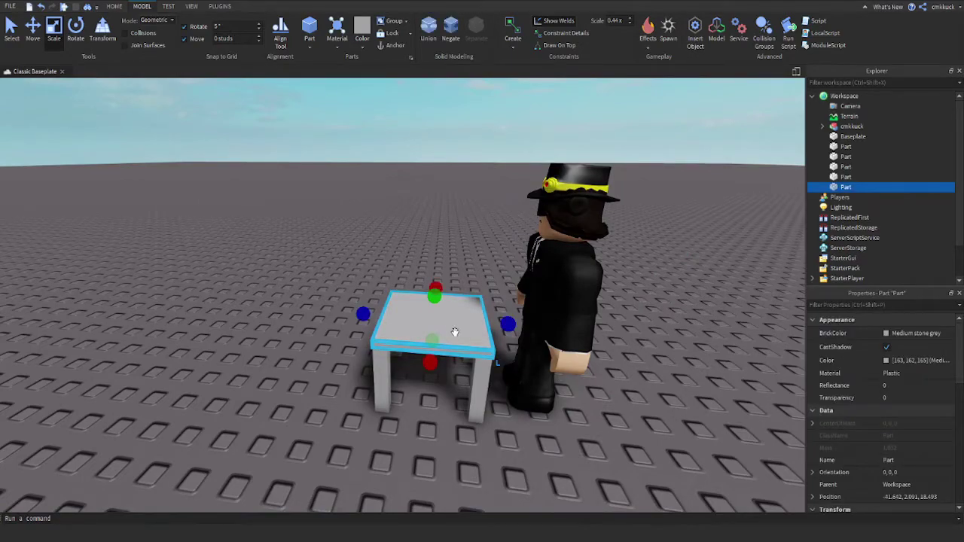
right_click_drag(455, 332, 458, 229)
scroll(458, 230, "up", 4)
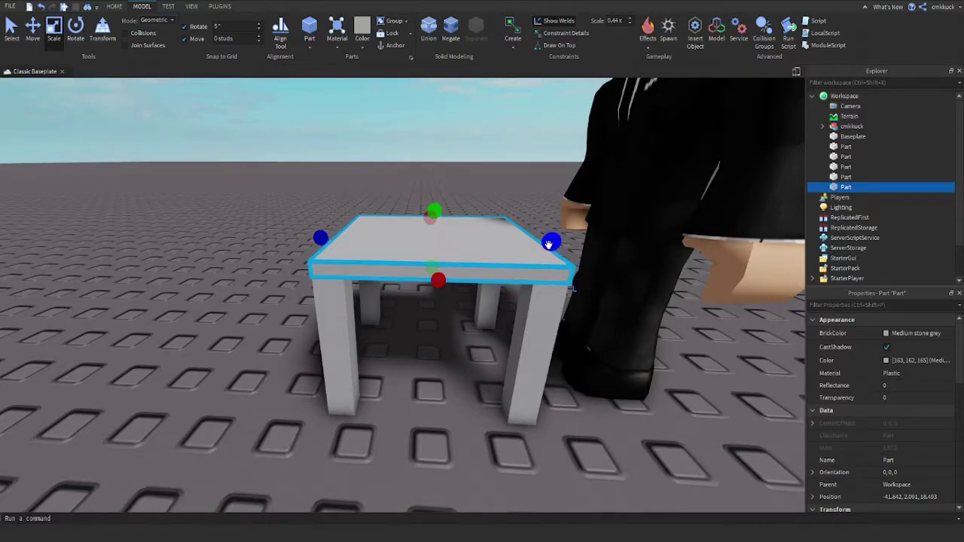
key("ctrl+d")
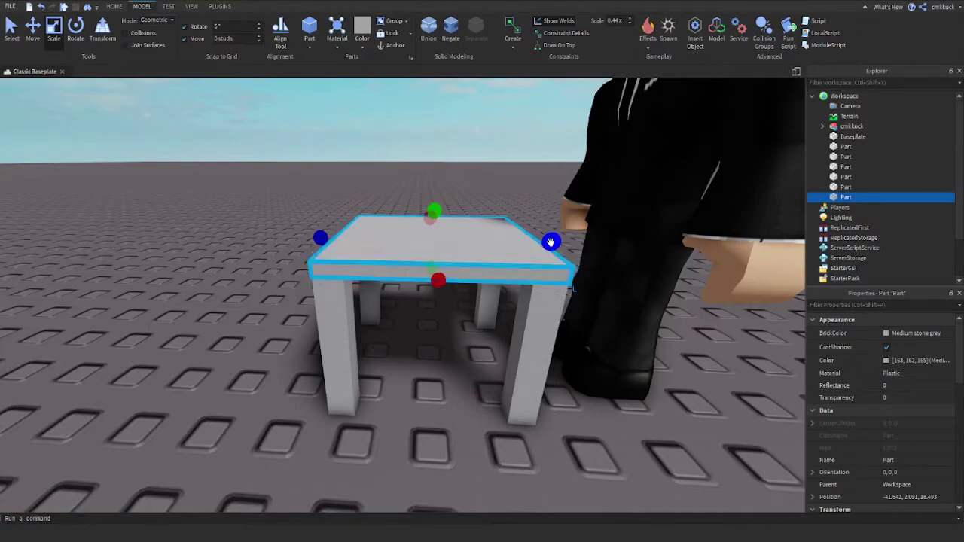
left_click_drag(551, 241, 378, 234)
Scale the narrow strip upward to form a tall chair backrest.
right_click_drag(436, 258, 445, 260)
right_click_drag(378, 249, 416, 254)
left_click_drag(415, 253, 415, 129)
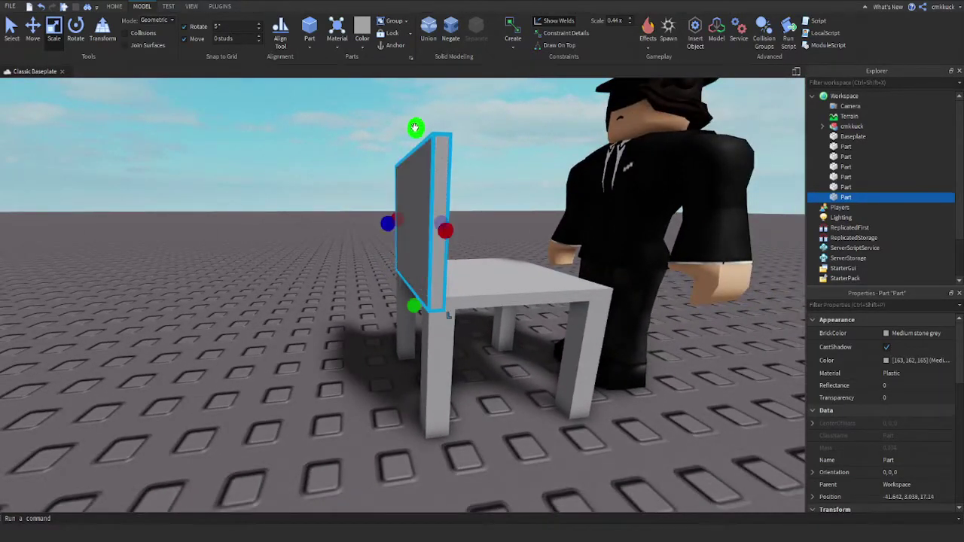
scroll(507, 180, "down", 5)
left_click_drag(388, 201, 392, 178)
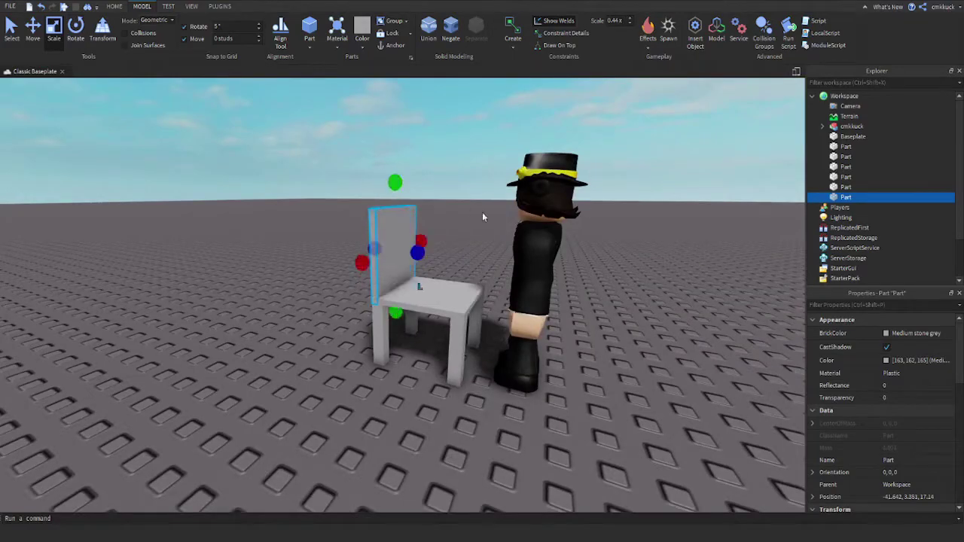
scroll(463, 206, "up", 3)
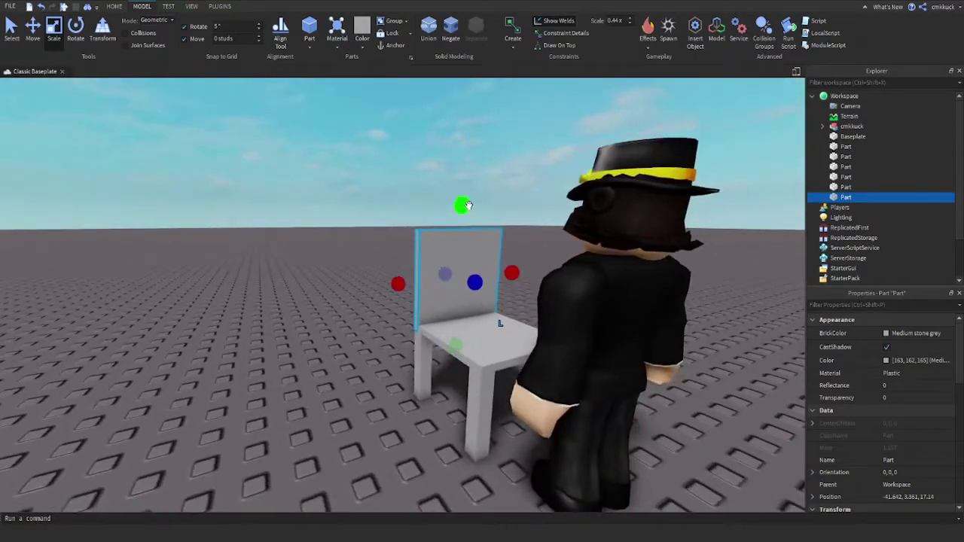
Clear the backrest selection and move the character a little farther from the chair.
left_click(524, 198)
right_click_drag(523, 198, 551, 223)
scroll(494, 213, "down", 3)
scroll(492, 216, "up", 5)
scroll(496, 218, "down", 5)
left_click(434, 329)
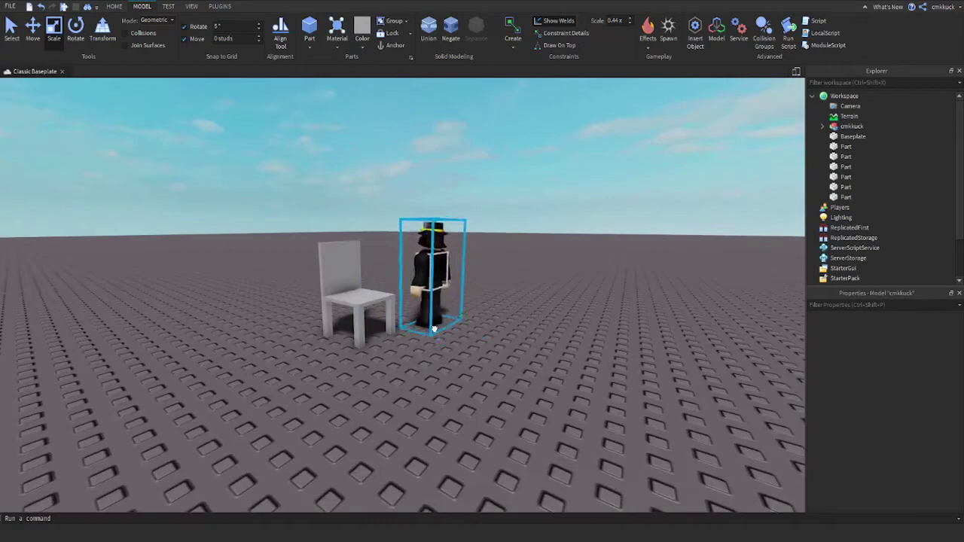
left_click_drag(435, 329, 465, 345)
left_click(572, 396)
Select all six chair parts together, focus the view on them, and clear the selection.
right_click_drag(452, 283, 474, 213)
left_click_drag(362, 205, 516, 369)
key("f")
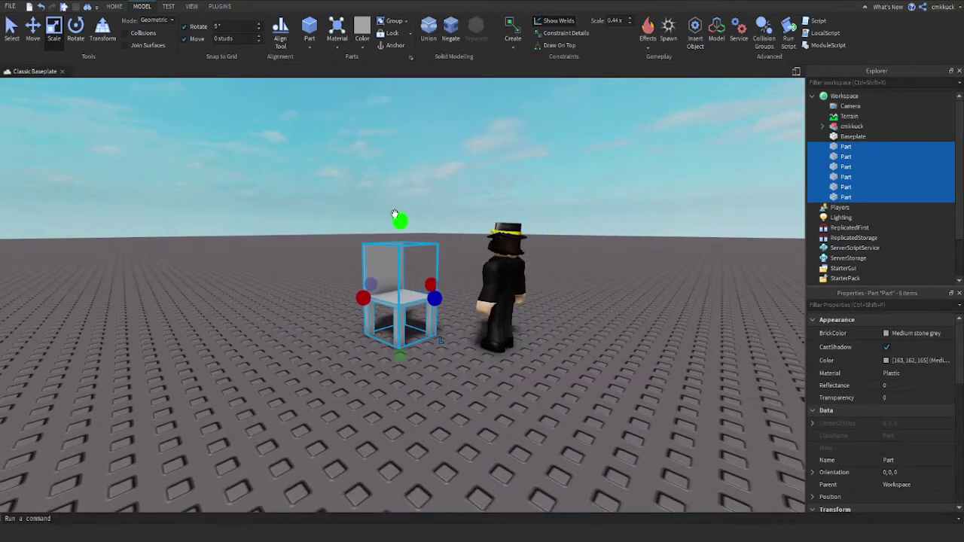
left_click(503, 301)
right_click_drag(503, 301, 430, 404)
left_click(430, 404)
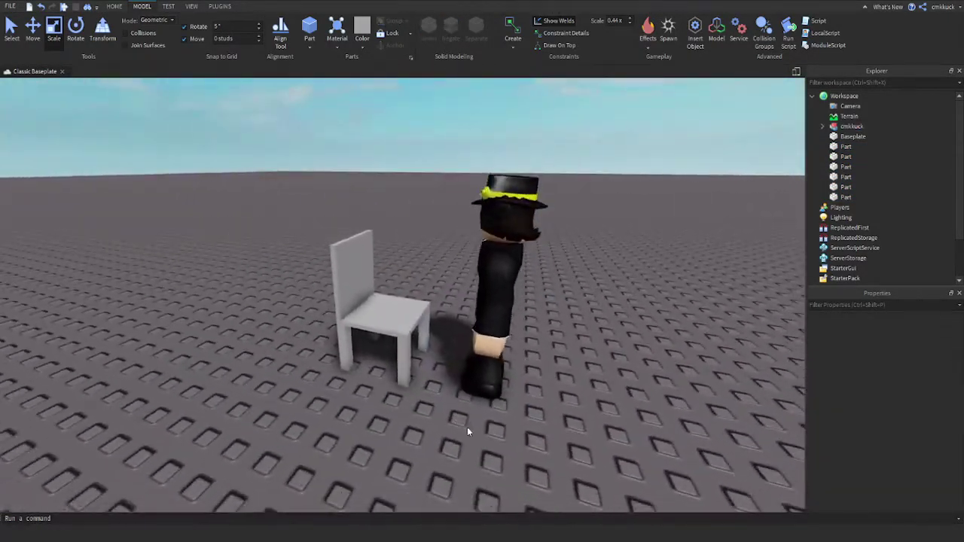
Set the material of all six chair parts to Wood and their BrickColor to Burnt Sienna.
left_click_drag(228, 173, 431, 451)
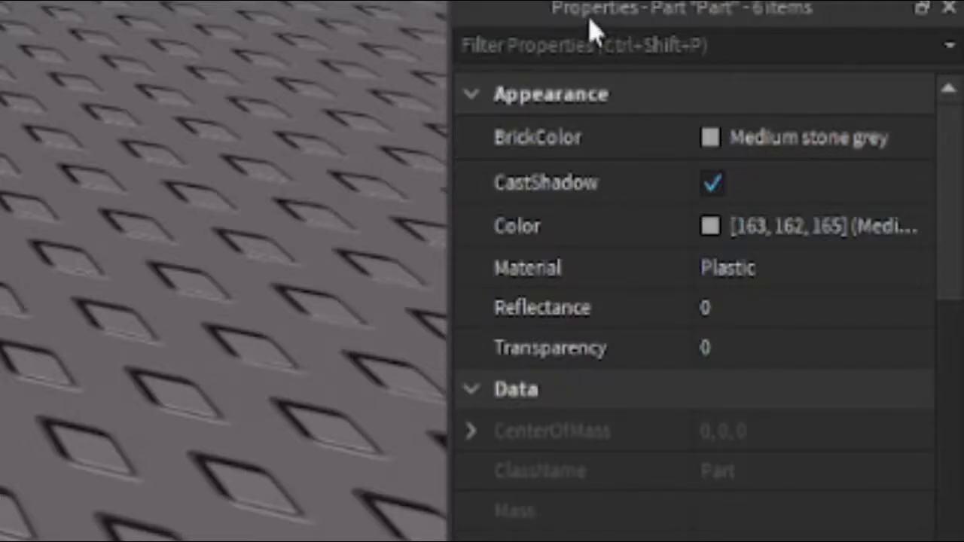
left_click(730, 273)
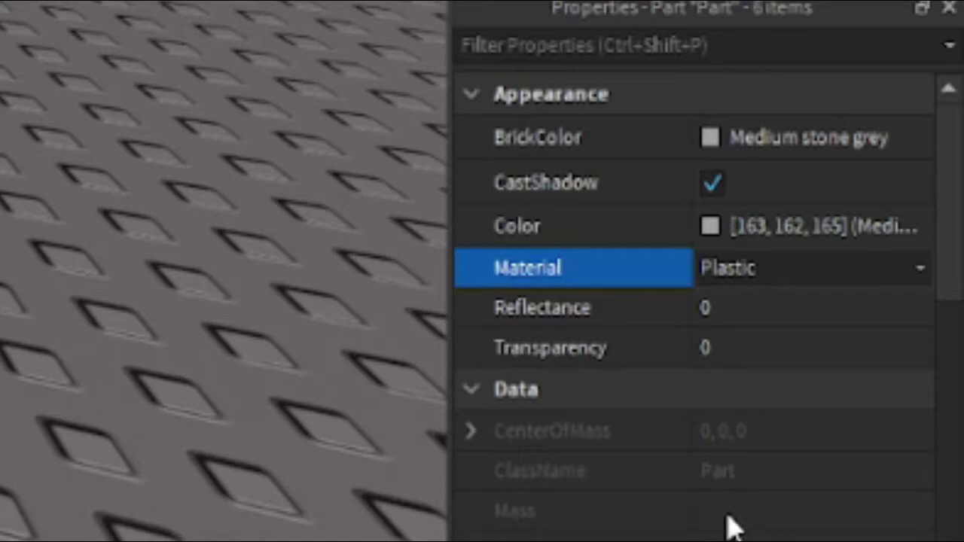
key("Down")
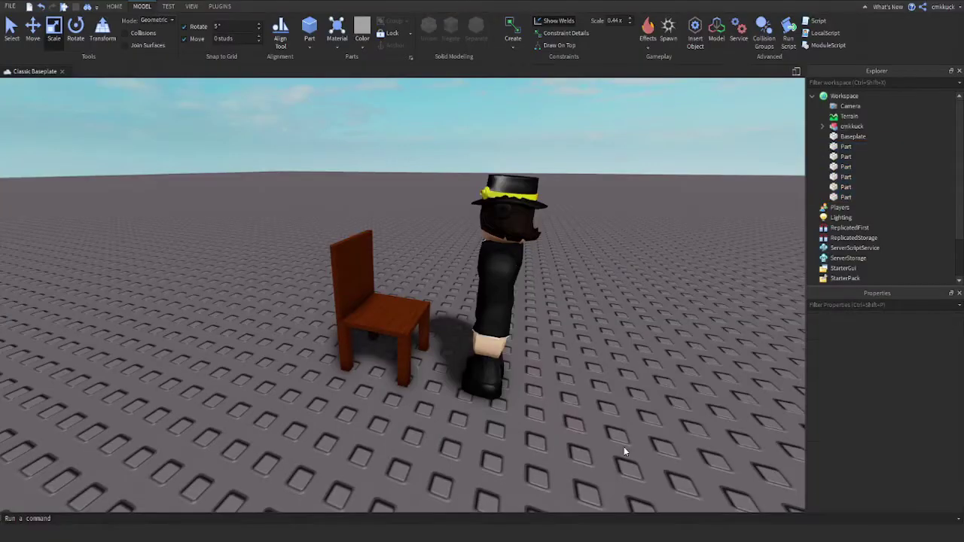
scroll(624, 444, "up", 10)
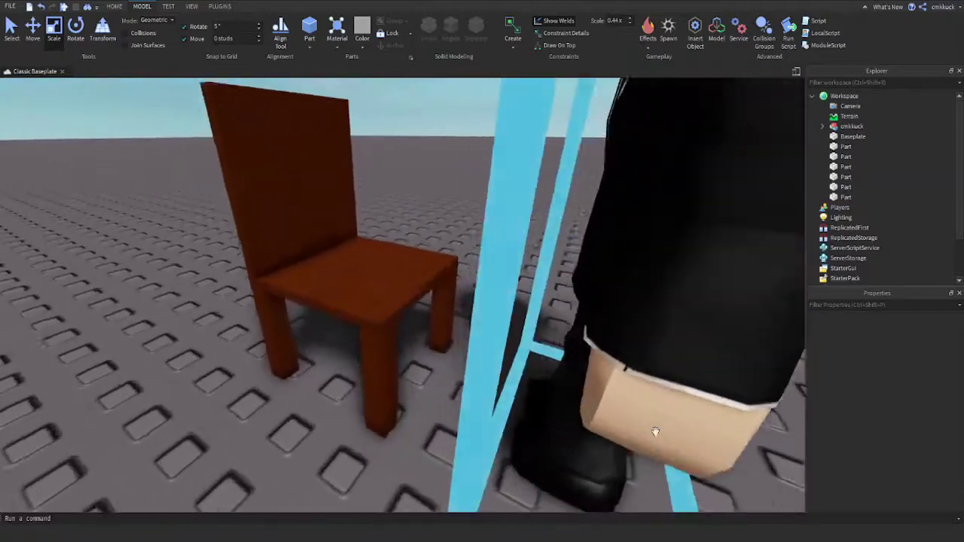
scroll(649, 429, "down", 10)
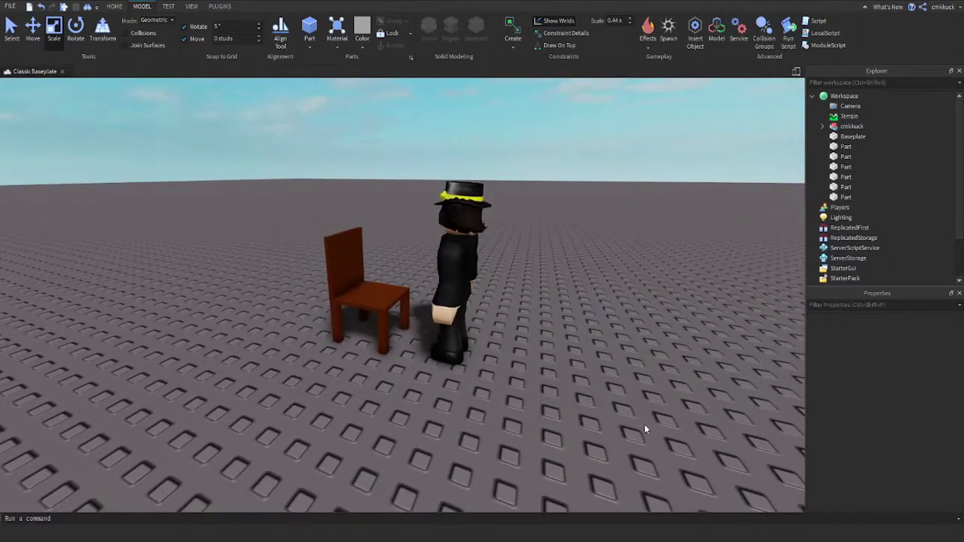
Anchor all six chair parts together and clear the selection.
left_click_drag(247, 263, 429, 408)
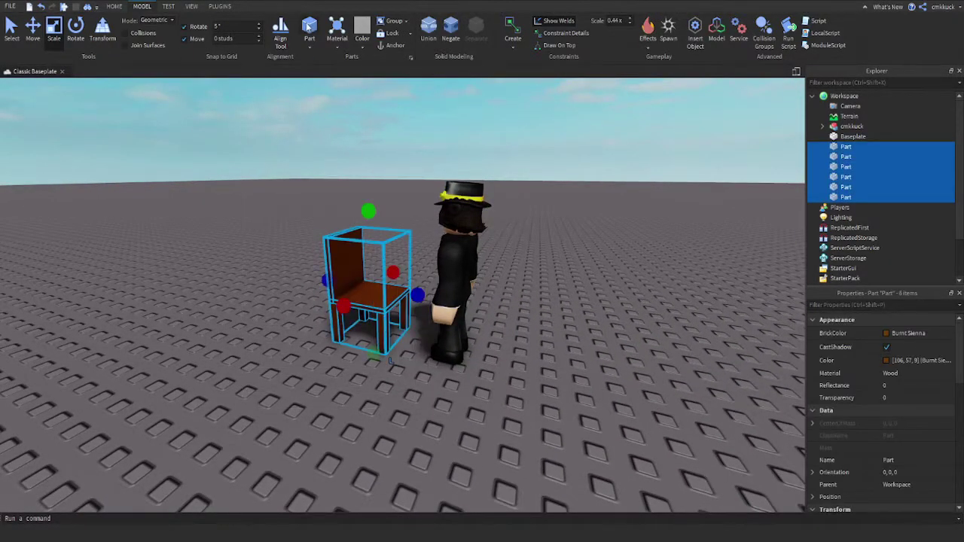
left_click(114, 6)
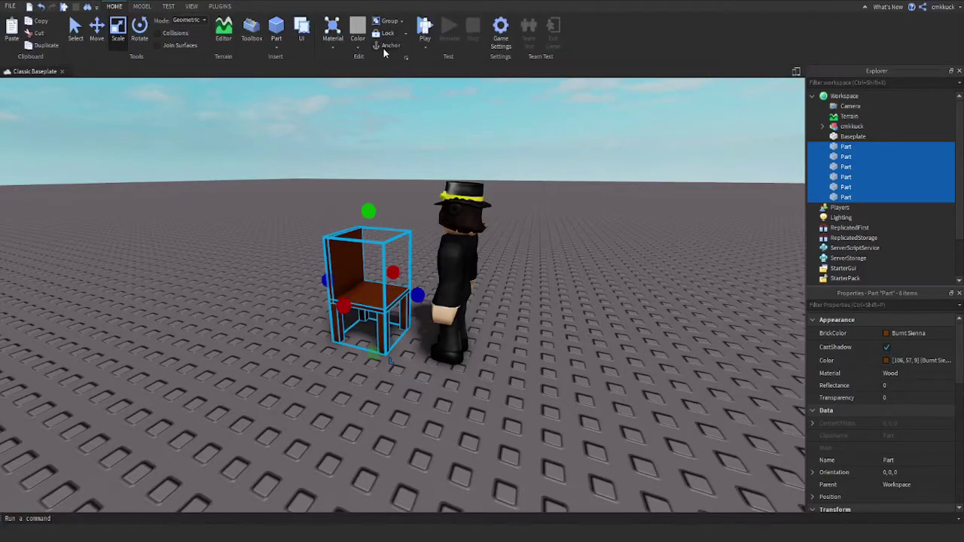
left_click(516, 144)
Move the standing character far away from the chair onto open baseplate and start a playtest.
left_click_drag(459, 271, 575, 226)
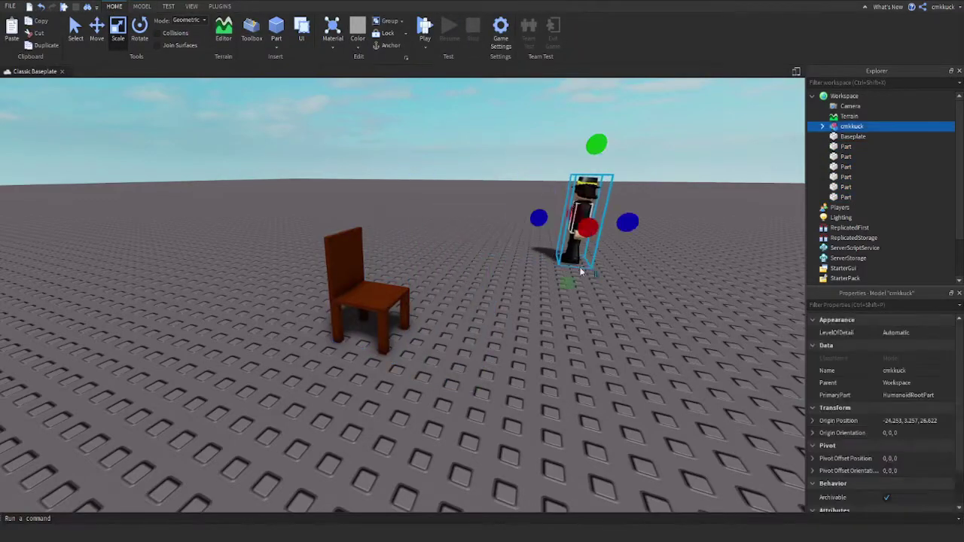
left_click(424, 30)
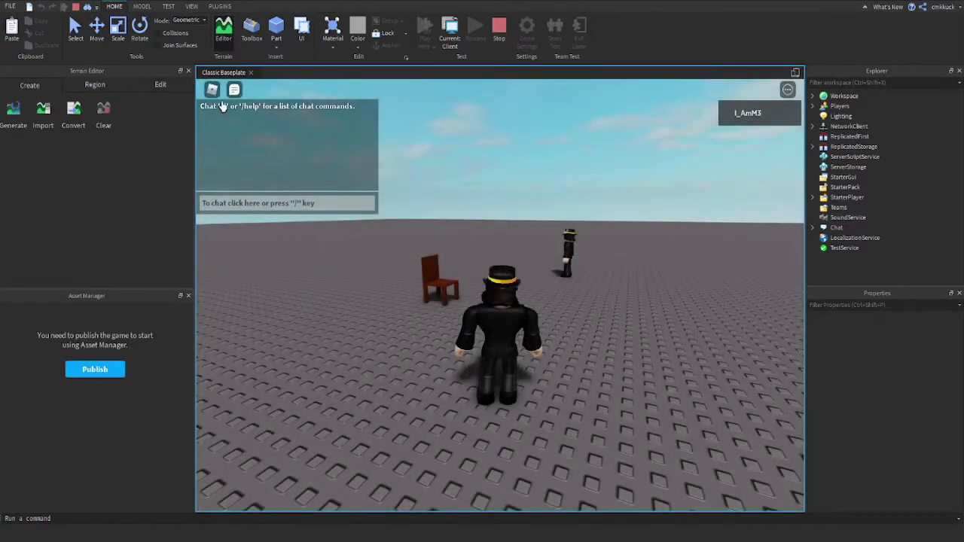
right_click_drag(549, 244, 549, 243)
Close the Terrain Editor and the Asset Manager to enlarge the playtest view.
left_click(188, 71)
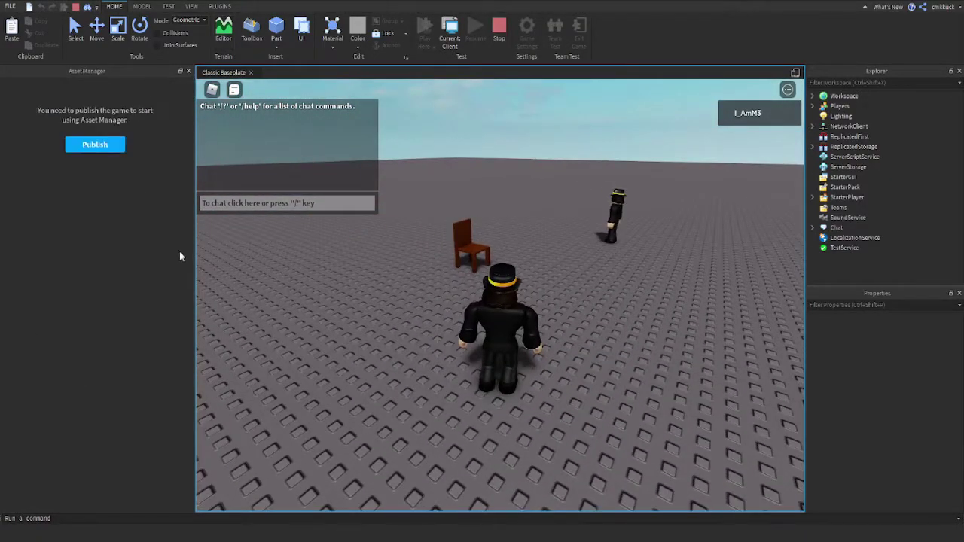
left_click(189, 71)
Walk the character up to the wooden chair, jump over it and move around it to test its anchored parts.
key("w")
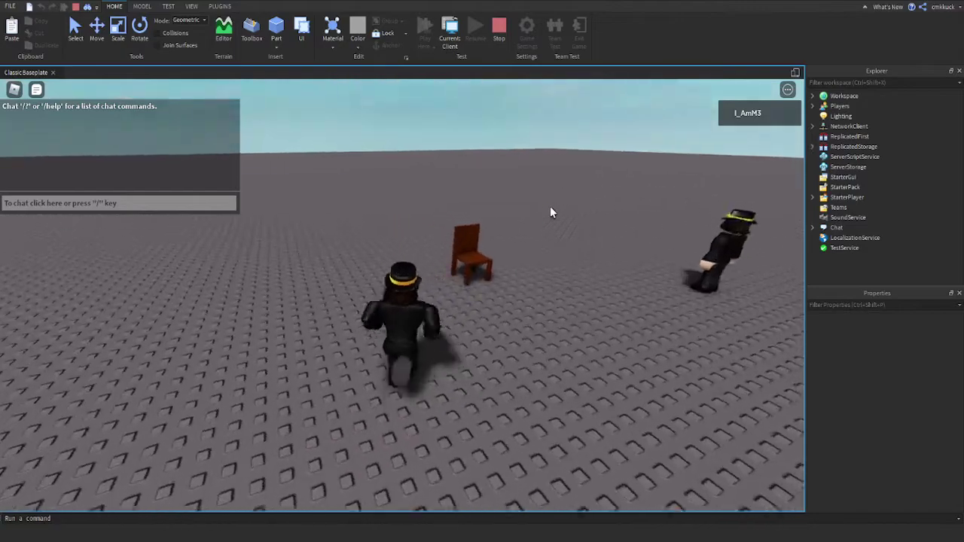
right_click_drag(534, 269, 534, 269)
right_click_drag(477, 291, 476, 296)
key("a")
key("space")
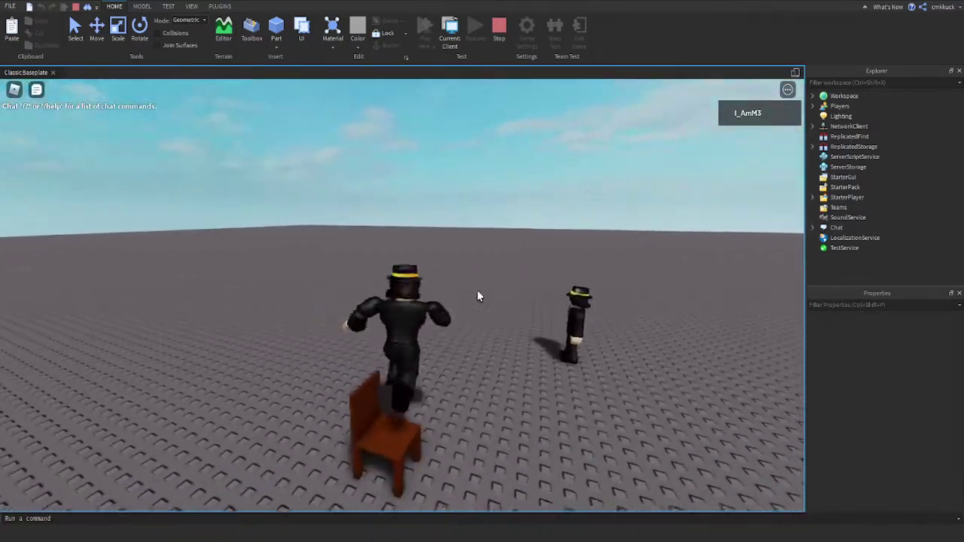
key("d")
right_click_drag(477, 296, 476, 297)
key("w")
key("a")
key("s")
key("d")
key("w")
key("a")
key("d")
right_click_drag(477, 297, 473, 290)
key("s")
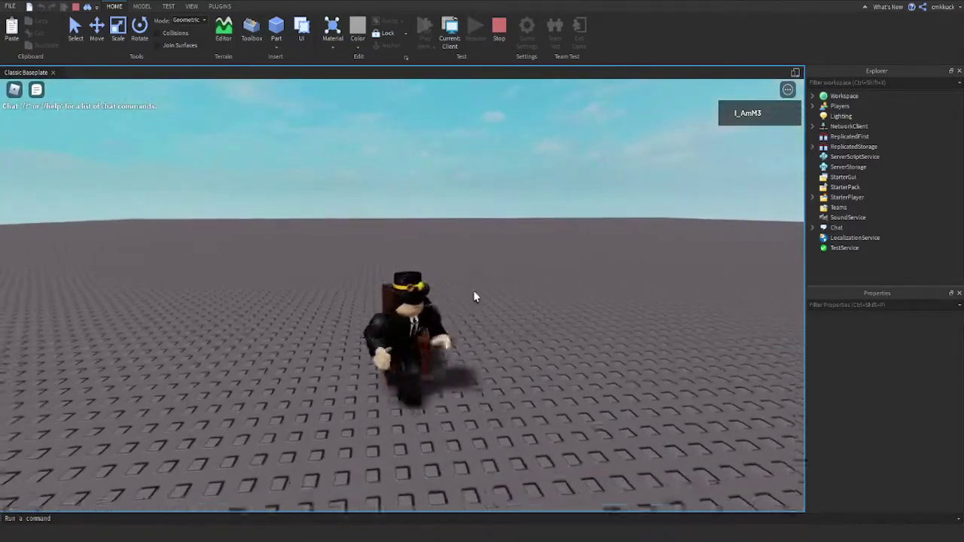
Stand the character on the chair's seat, jump down beside it and stop the playtest.
key("w")
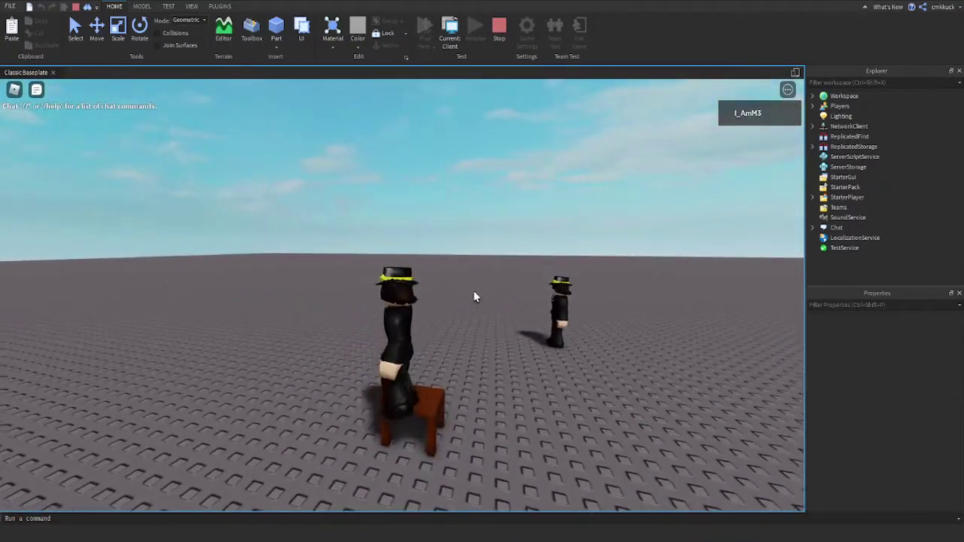
key("space")
key("d")
right_click_drag(464, 323, 349, 323)
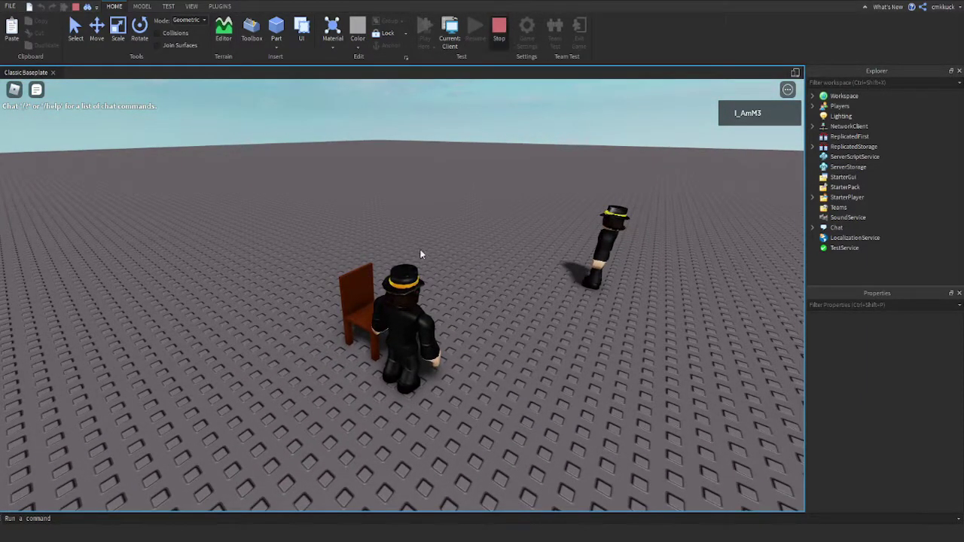
key("shift+F5")
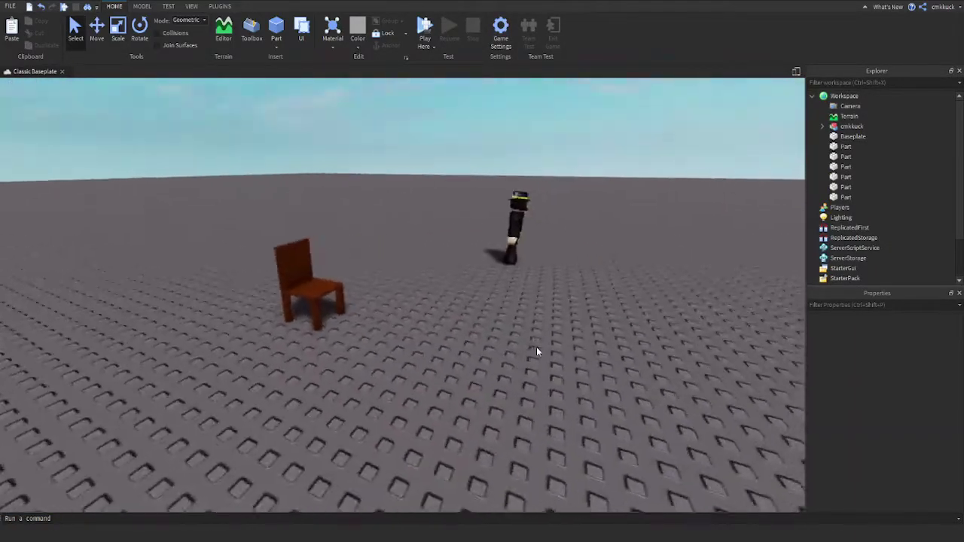
key("a")
key("w")
right_click_drag(536, 348, 536, 359)
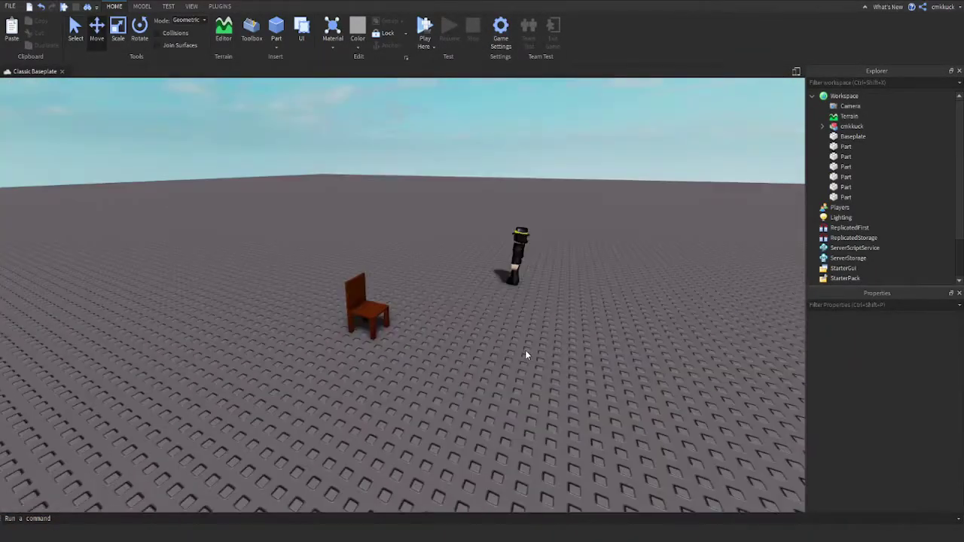
right_click_drag(525, 350, 502, 327)
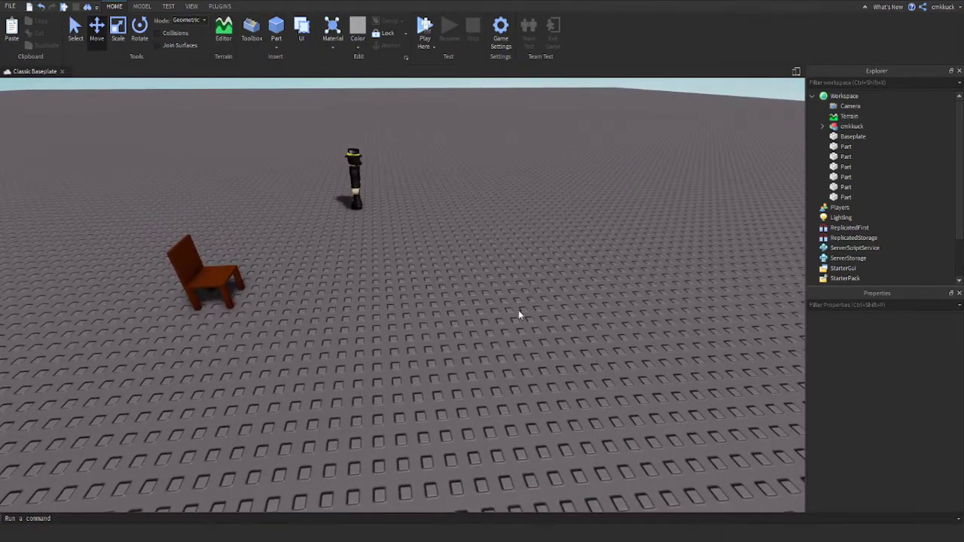
right_click_drag(541, 361, 519, 360)
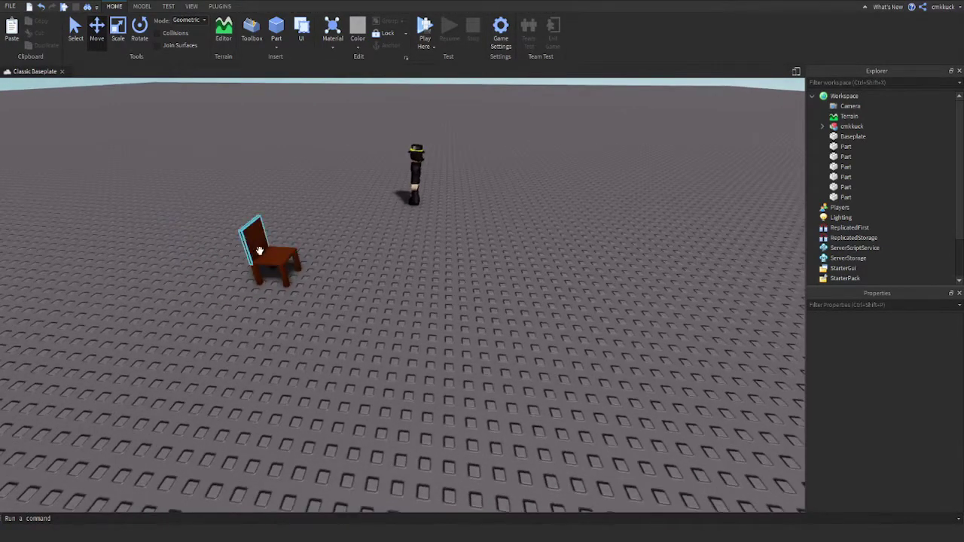
right_click_drag(457, 218, 459, 208)
left_click_drag(490, 148, 217, 371)
left_click(531, 352)
right_click_drag(530, 352, 506, 216)
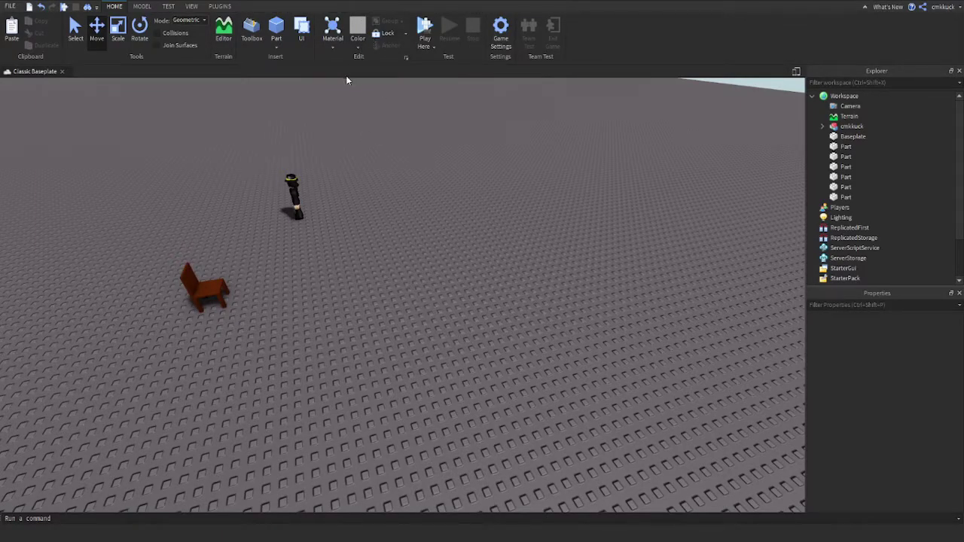
left_click(385, 35)
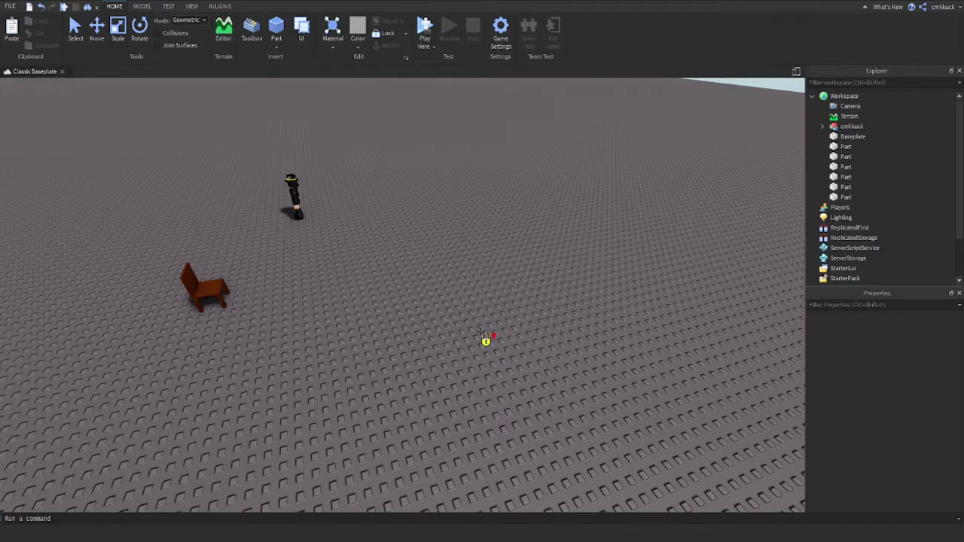
right_click_drag(525, 363, 402, 215)
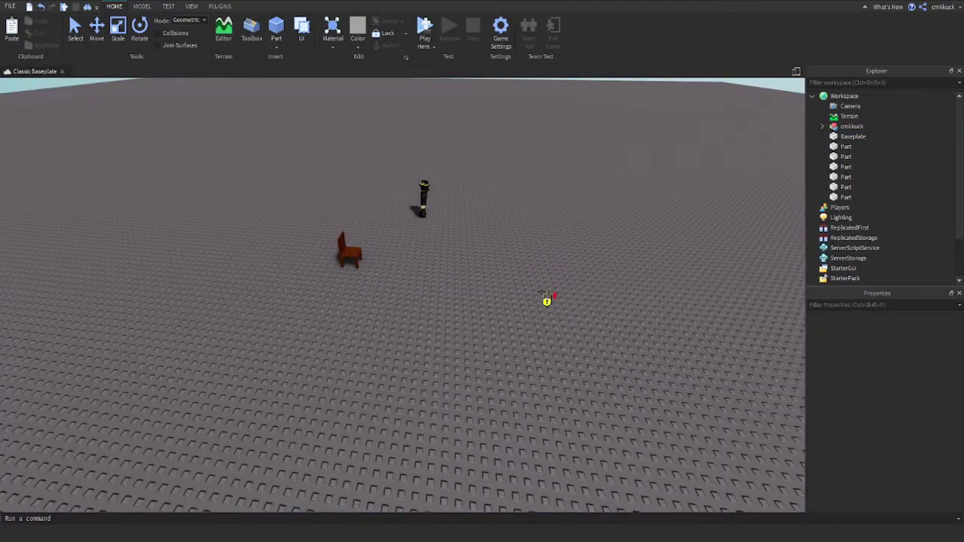
right_click_drag(541, 291, 546, 303)
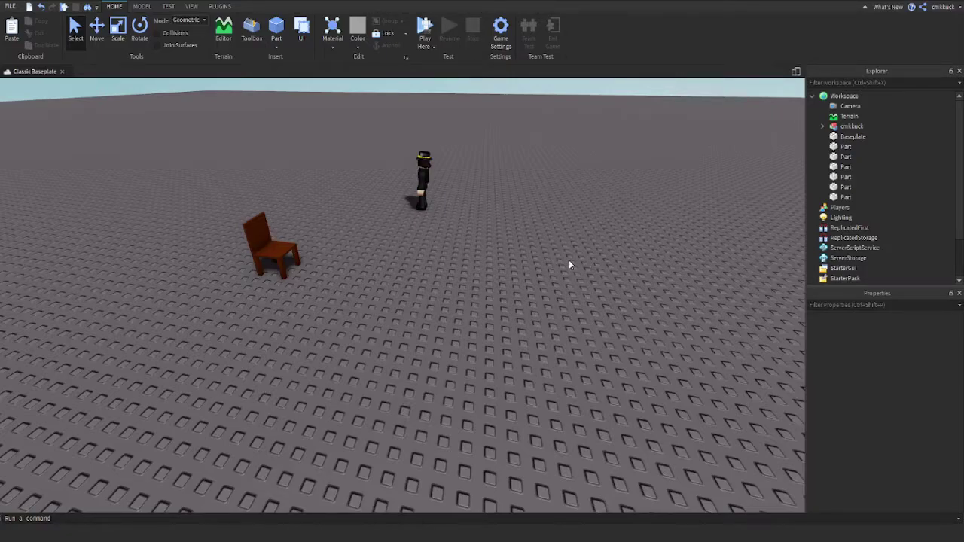
Place a new block part on the open baseplate in front of the chair and delete it again.
left_click(570, 265)
left_click_drag(555, 305, 393, 384)
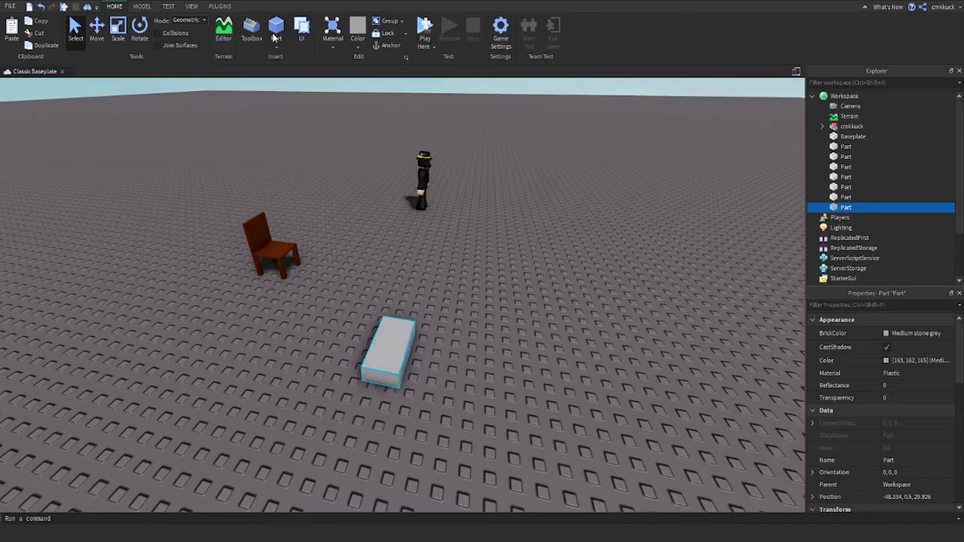
key("Delete")
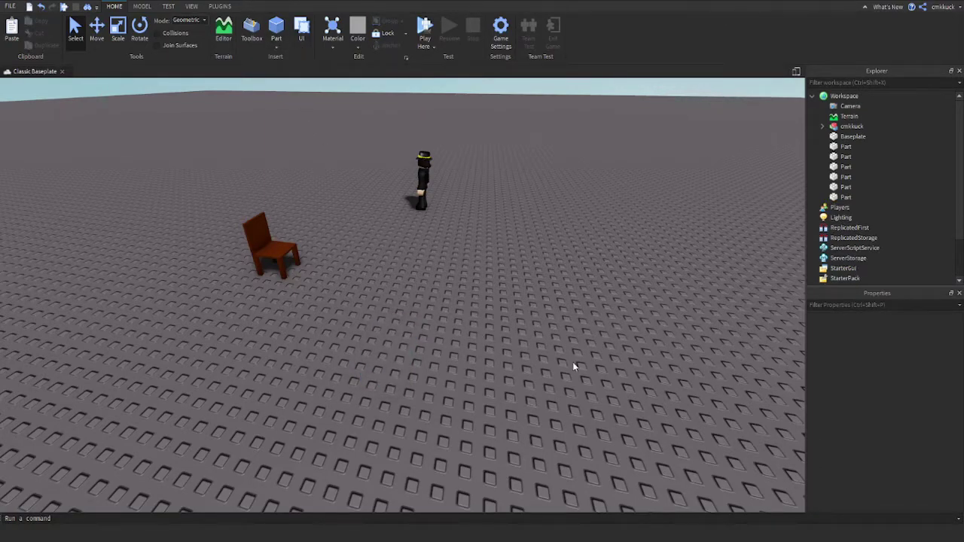
Add a Seat object on the baseplate in front of the chair and select it.
right_click_drag(572, 362, 568, 357)
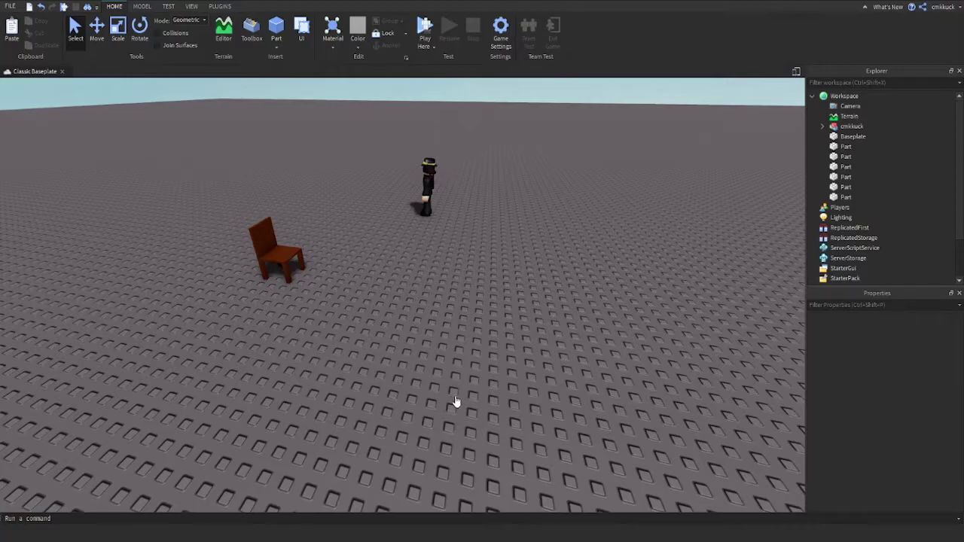
key("ctrl+z")
right_click_drag(454, 393, 518, 386)
scroll(517, 389, "up", 5)
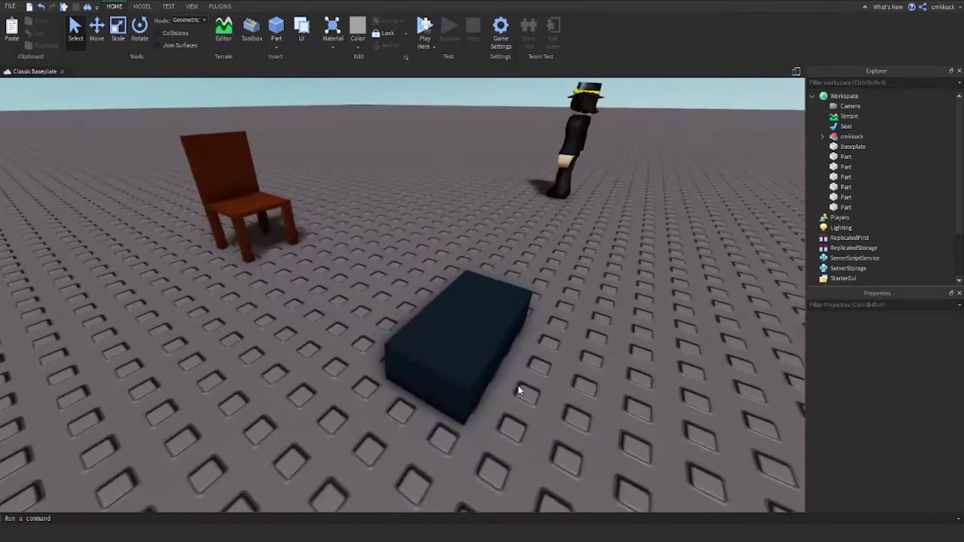
left_click(570, 400)
scroll(570, 399, "up", 5)
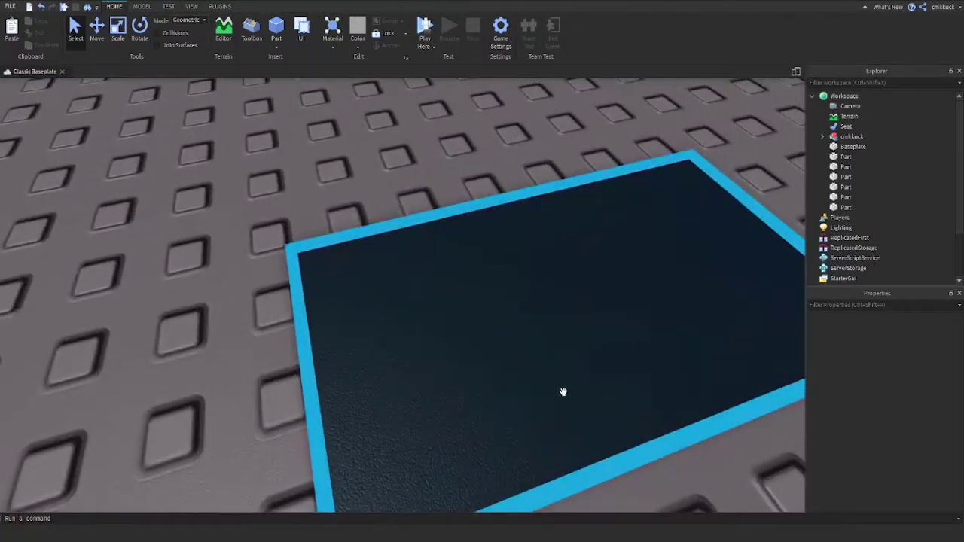
scroll(570, 389, "down", 5)
right_click_drag(577, 387, 381, 291)
left_click(381, 290)
scroll(491, 297, "up", 3)
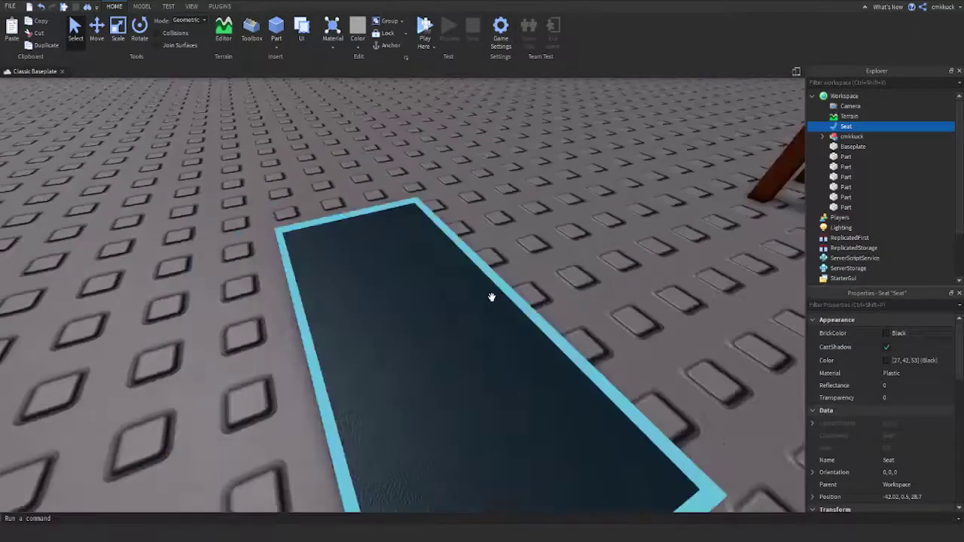
scroll(491, 297, "down", 5)
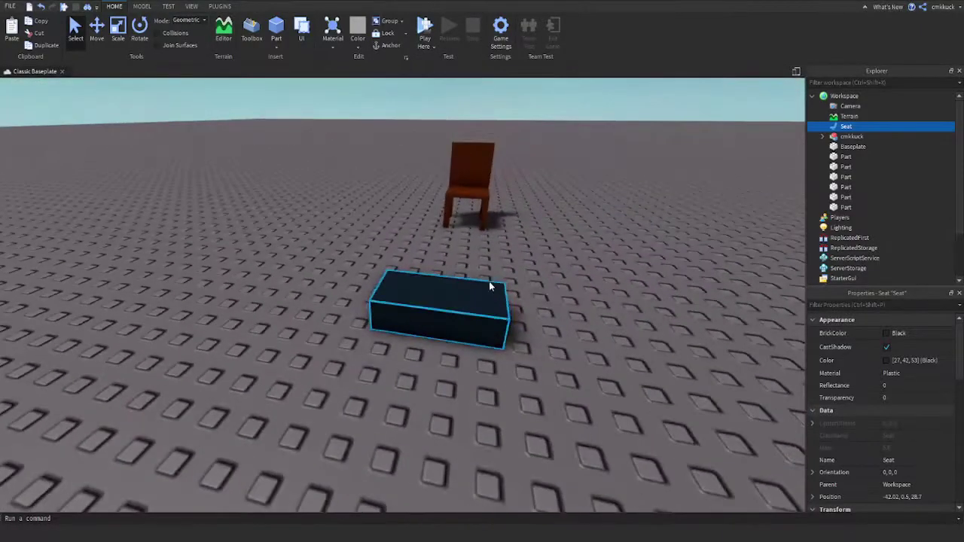
right_click_drag(534, 304, 460, 289)
Scale the Seat down to a thin flat sheet and narrow its width equally from both sides to fit the chair.
key("ctrl+3")
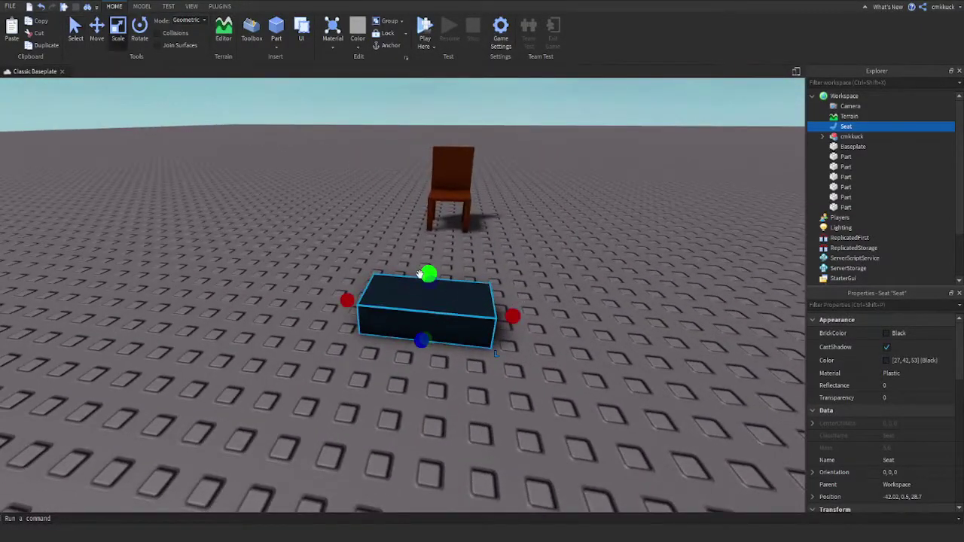
left_click_drag(427, 274, 421, 317)
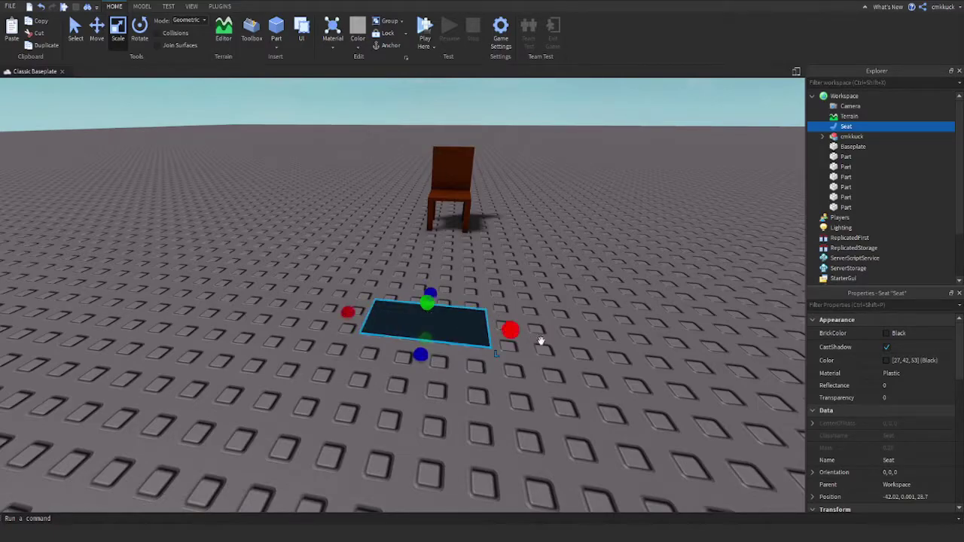
left_click_drag(509, 329, 562, 355, "ctrl")
right_click_drag(523, 332, 509, 339)
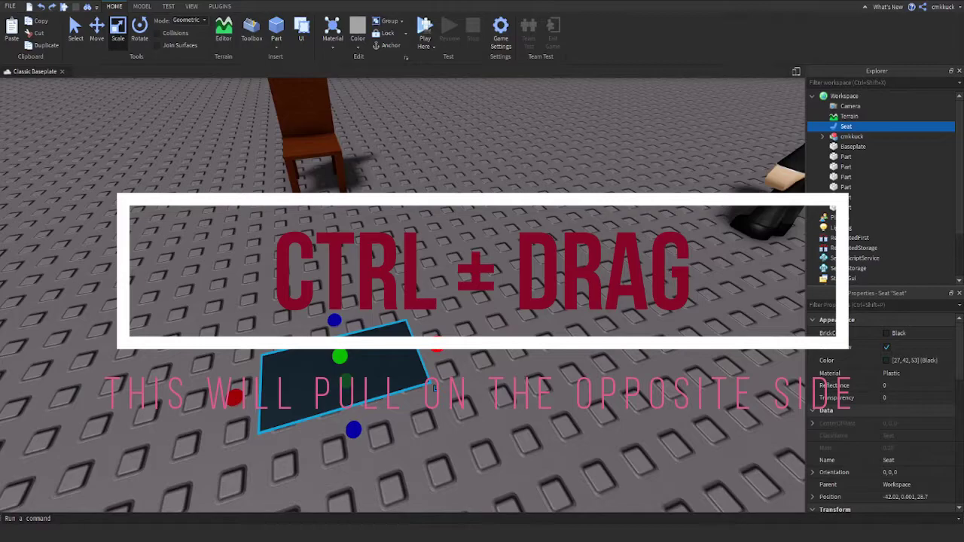
left_click_drag(437, 348, 407, 351, "ctrl")
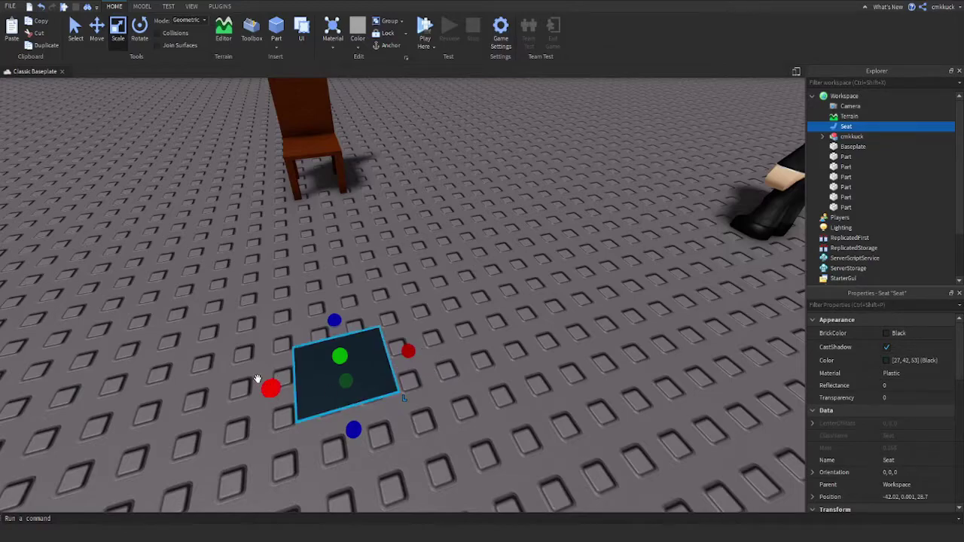
left_click_drag(407, 351, 395, 293, "ctrl")
Move the Seat onto the centre of the chair's sitting surface, anchor it and clear the selection.
key("ctrl+2")
left_click_drag(461, 266, 454, 265)
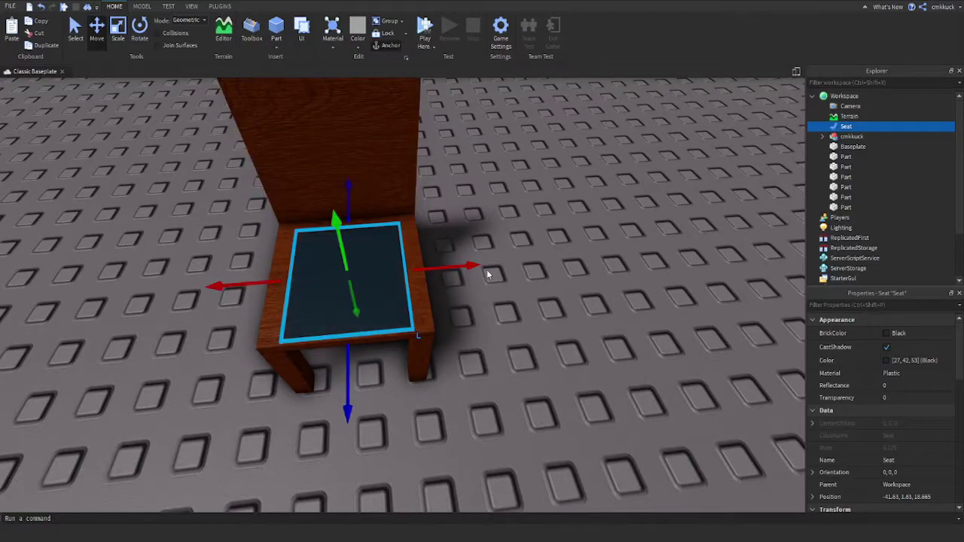
left_click(586, 265)
right_click_drag(476, 317, 576, 374)
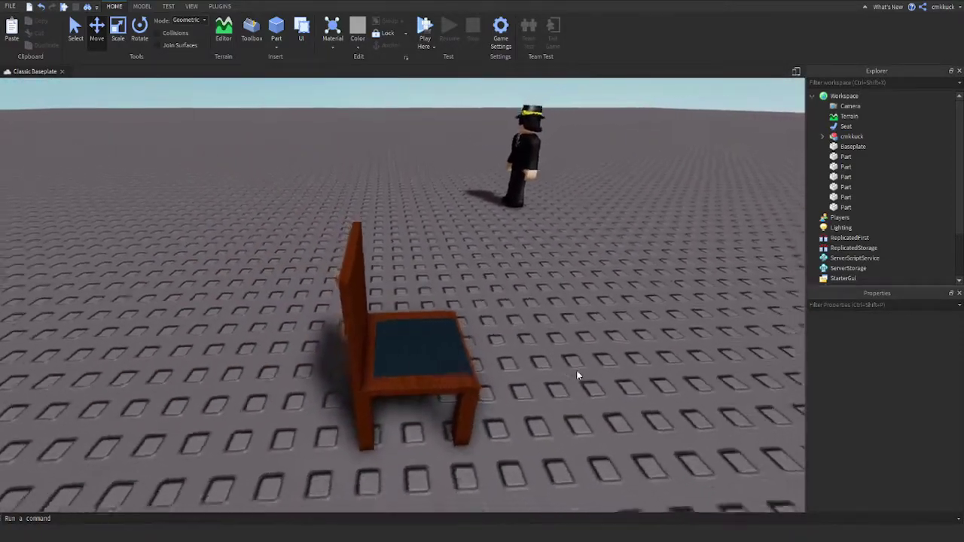
Set the Transparency of the Seat on the chair to 1 and clear the selection.
left_click(394, 344)
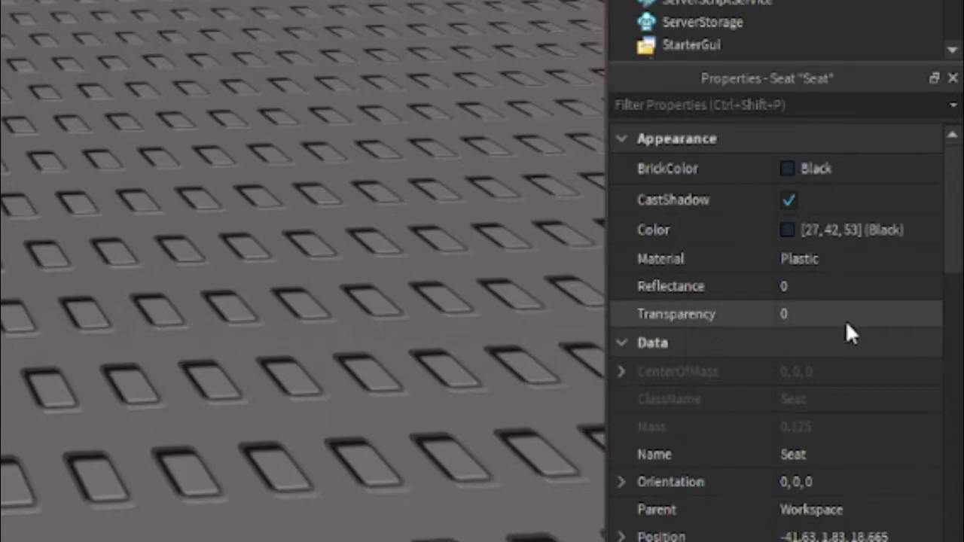
left_click(821, 316)
type("1")
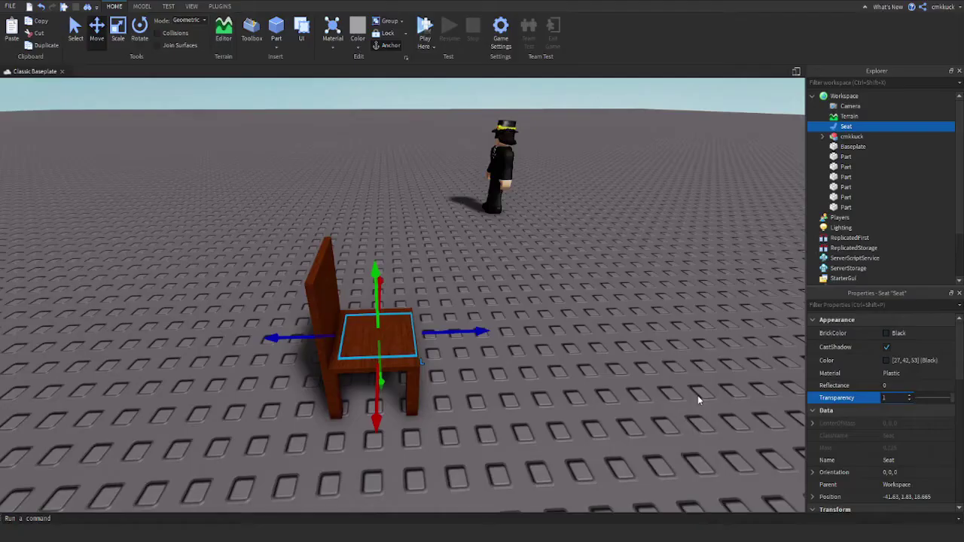
left_click(170, 311)
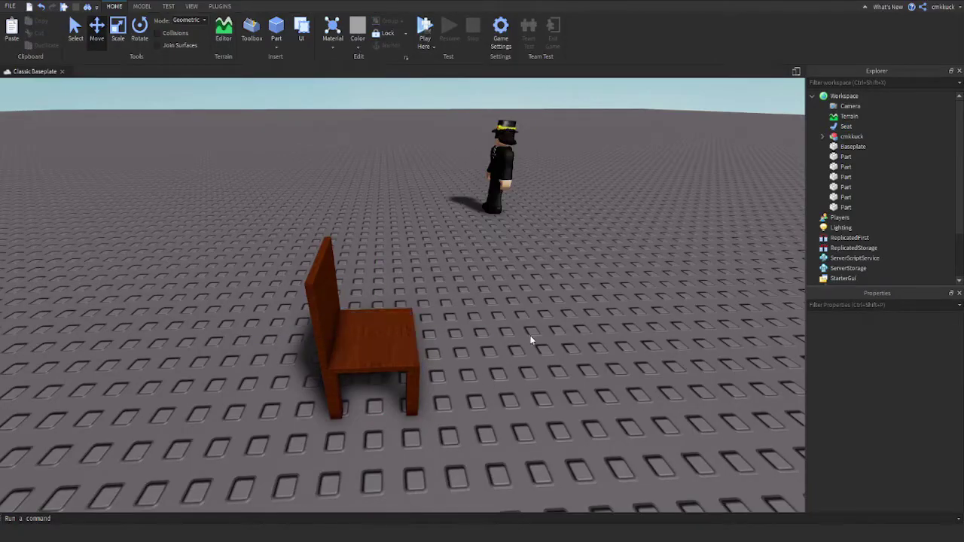
Start a playtest beside the chair, walk the character onto it to sit down, and stop the playtest.
key("d")
right_click_drag(568, 327, 358, 54)
key("d")
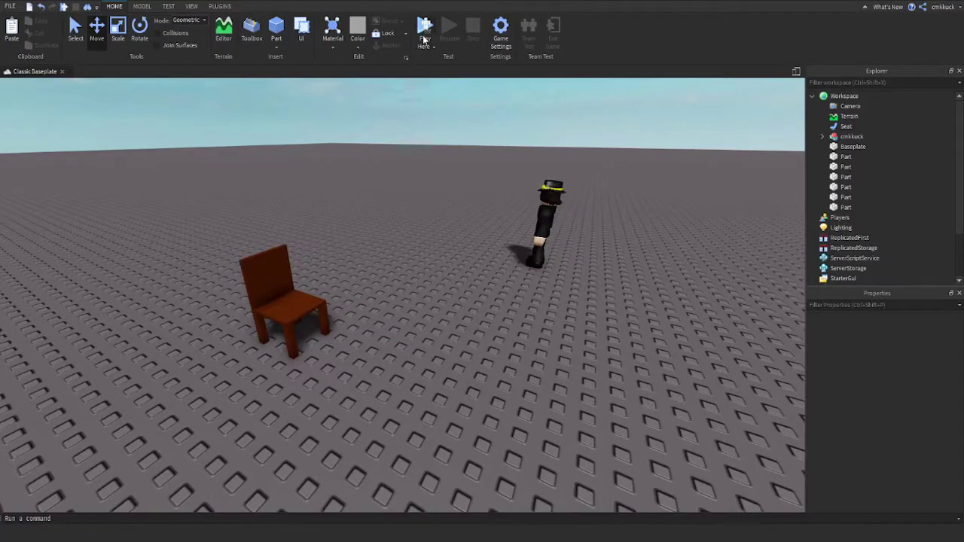
left_click(425, 28)
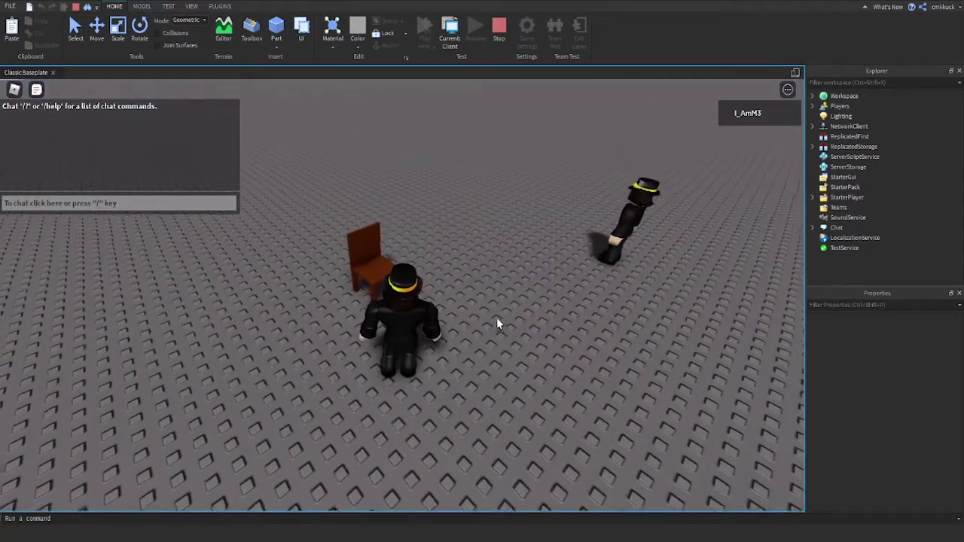
right_click_drag(497, 318, 511, 320)
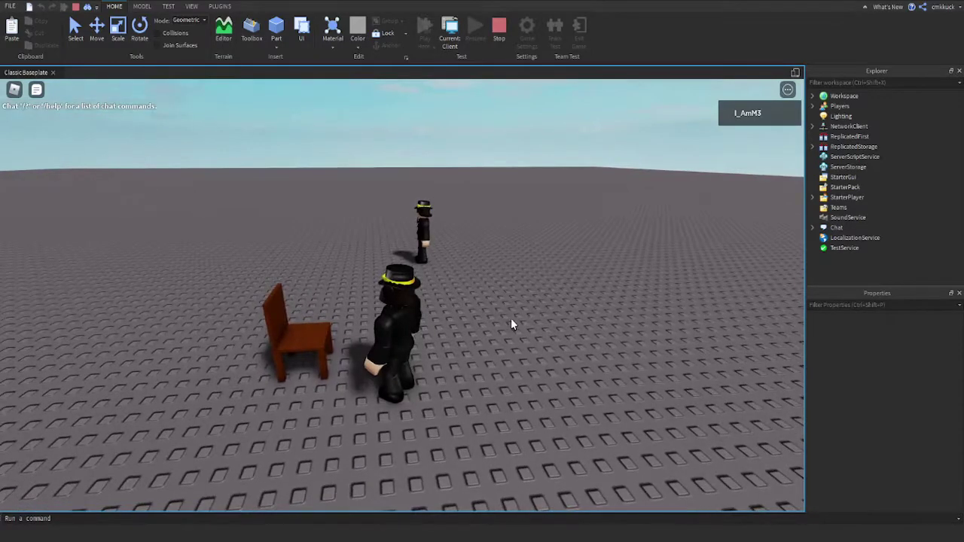
key("a")
right_click_drag(511, 319, 434, 145)
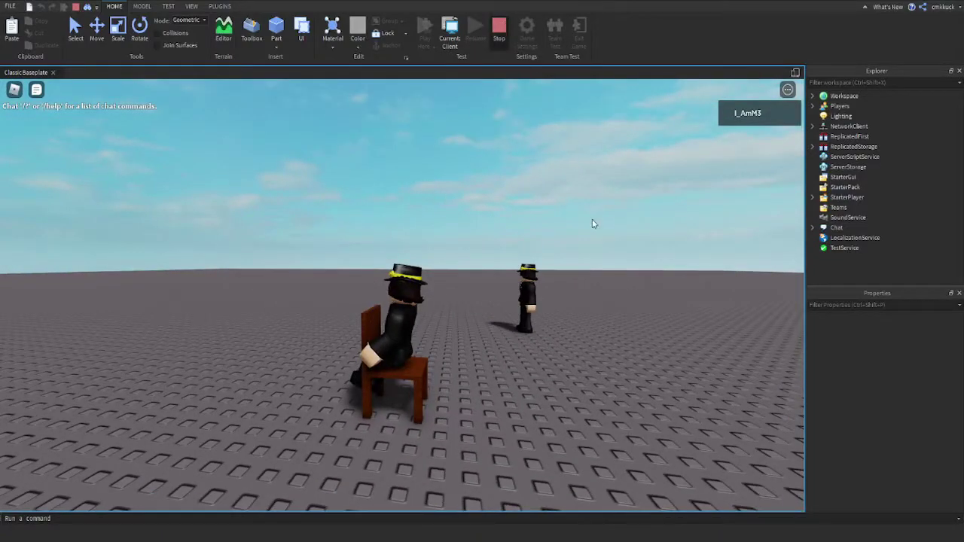
right_click_drag(487, 272, 487, 271)
Rotate the Seat on the chair by 180 degrees, adjust its width with Scale and clear the selection.
left_click(421, 360)
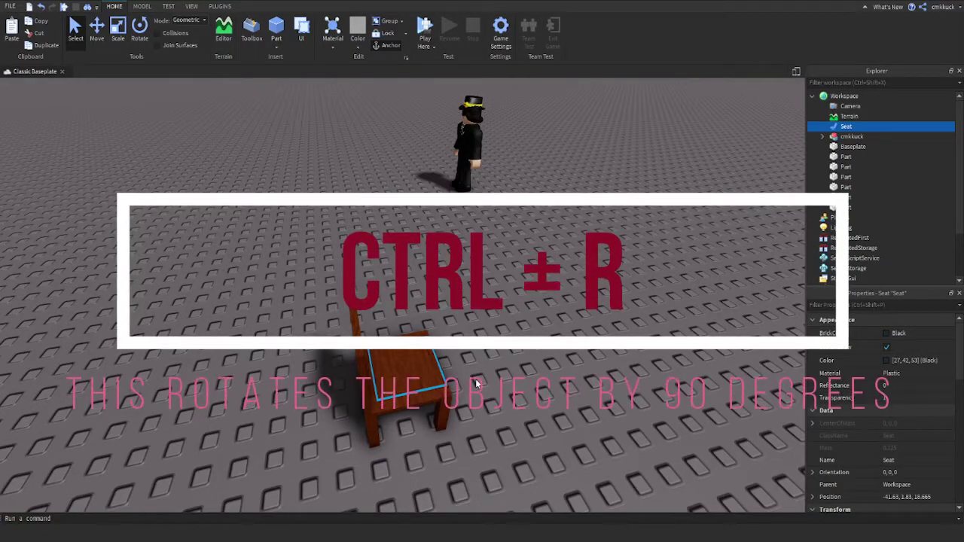
key("ctrl+r")
key("ctrl+3")
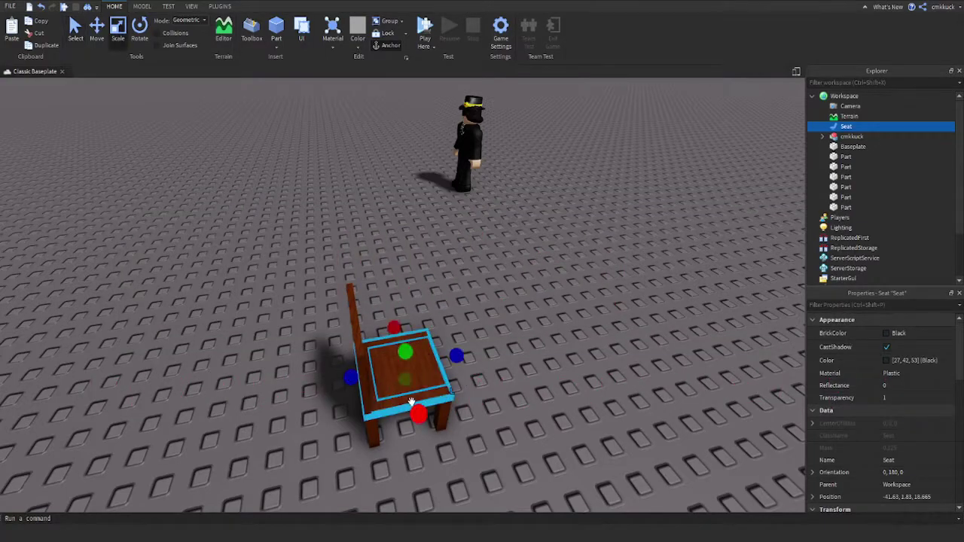
left_click_drag(351, 386, 366, 386)
left_click(555, 415)
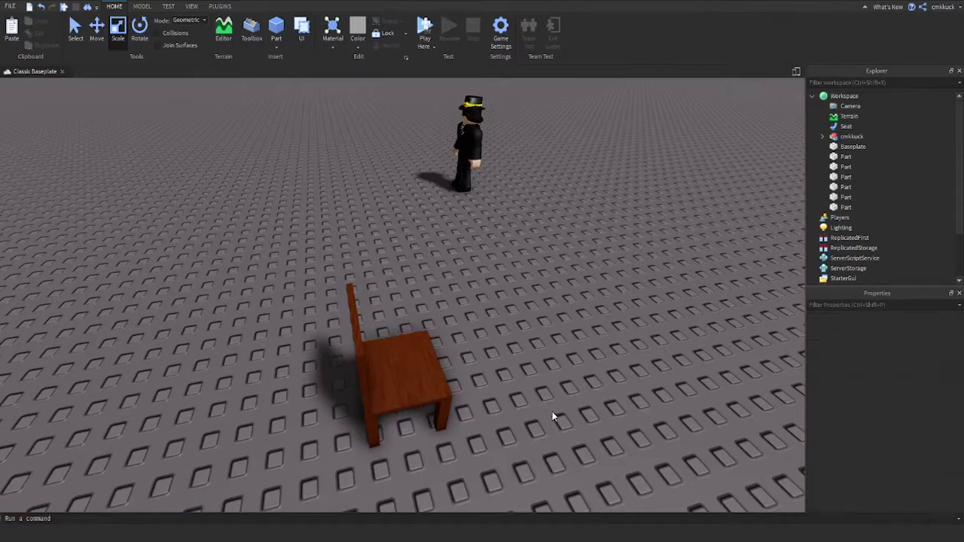
Playtest beside the chair, making the character sit on it and jump off to check the sitting direction, and stop the playtest.
key("d")
left_click(425, 27)
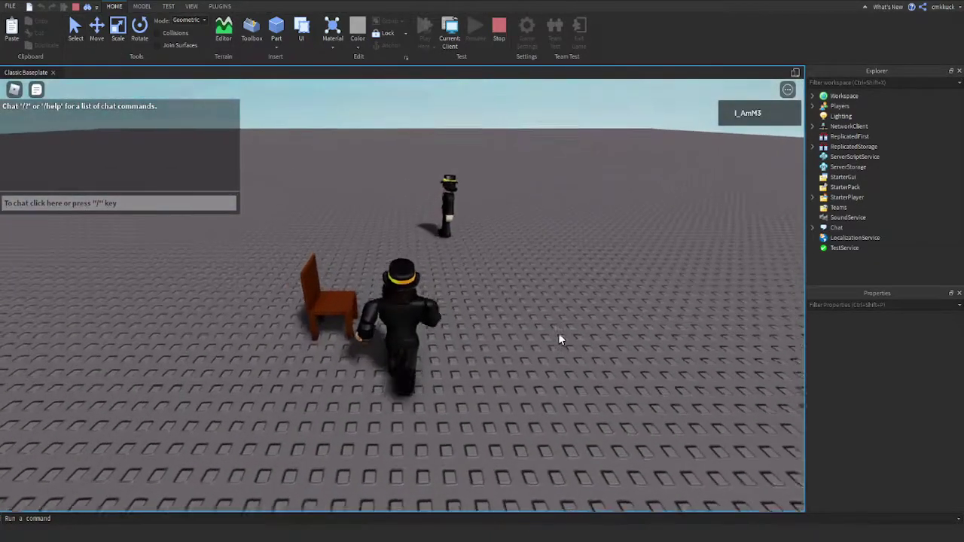
key("a")
right_click_drag(559, 334, 587, 331)
key("space")
key("space")
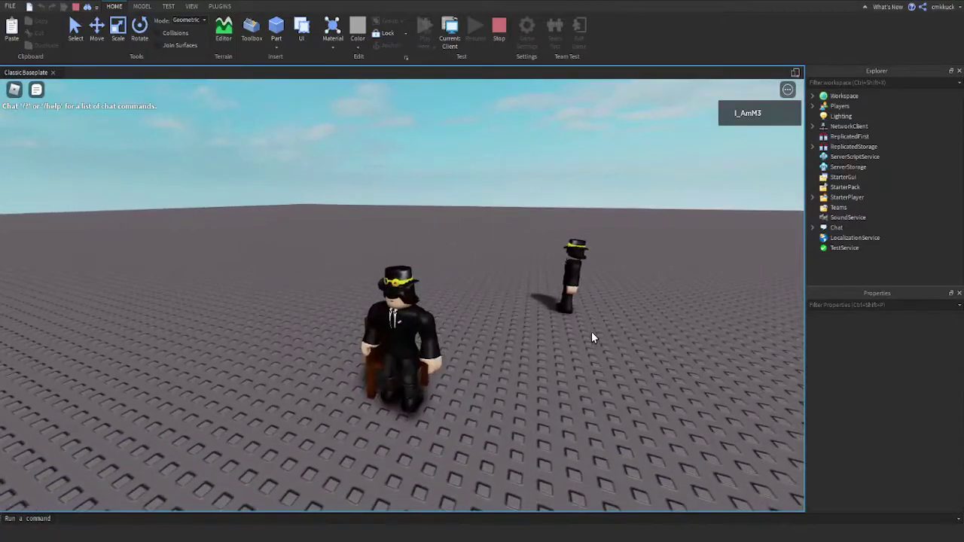
key("space")
right_click_drag(591, 338, 588, 338)
key("space")
key("w")
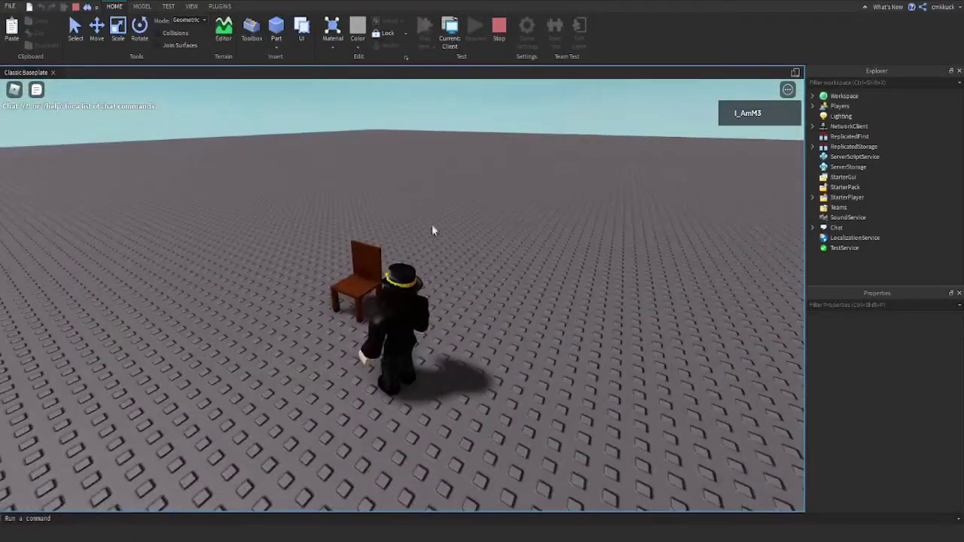
left_click(498, 29)
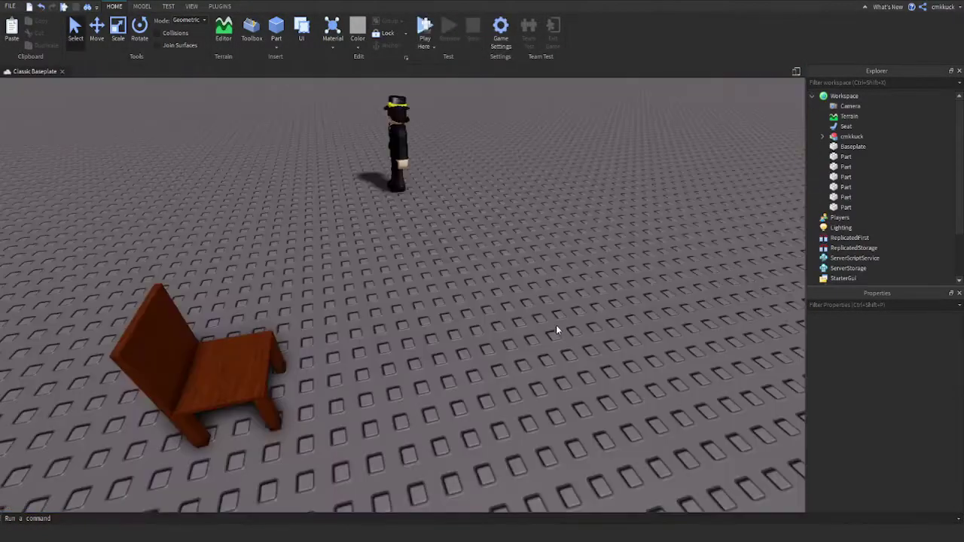
Delete the whole chair, including its six parts and the Seat, from the baseplate.
right_click_drag(555, 324, 450, 311)
key("d")
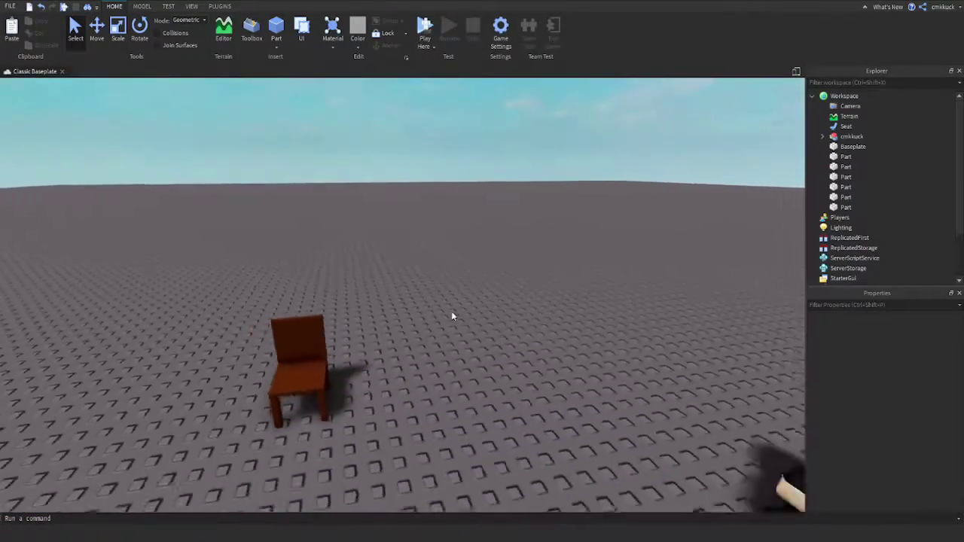
key("s")
left_click_drag(249, 243, 393, 409)
key("Delete")
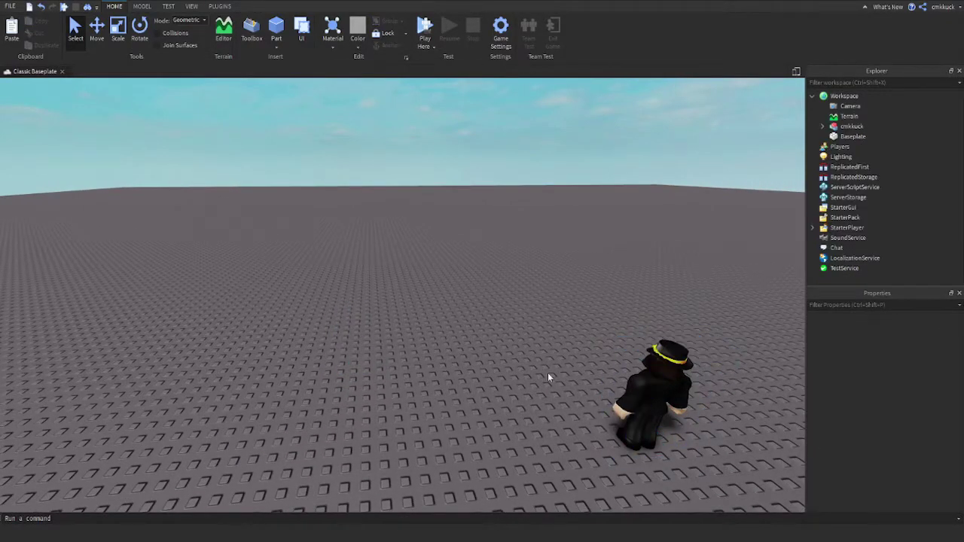
key("s")
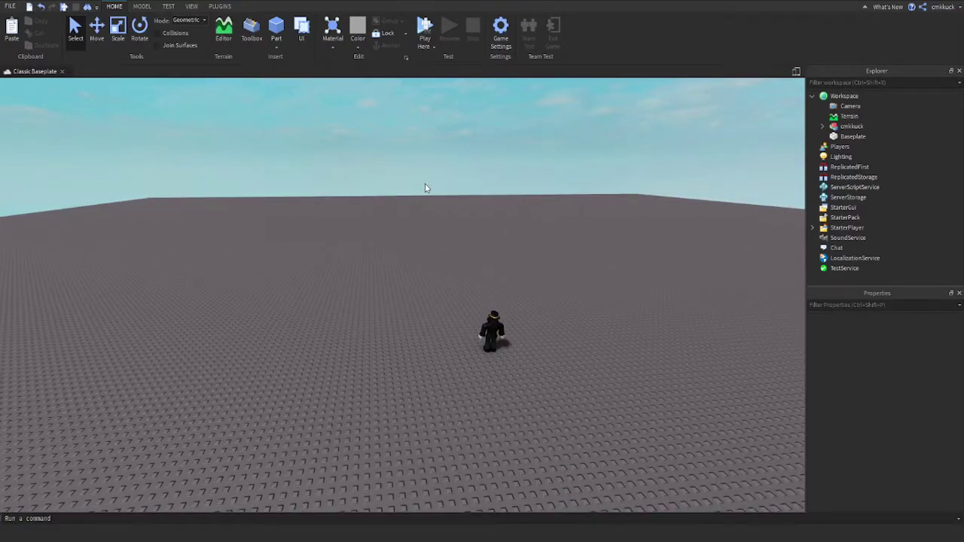
key("a")
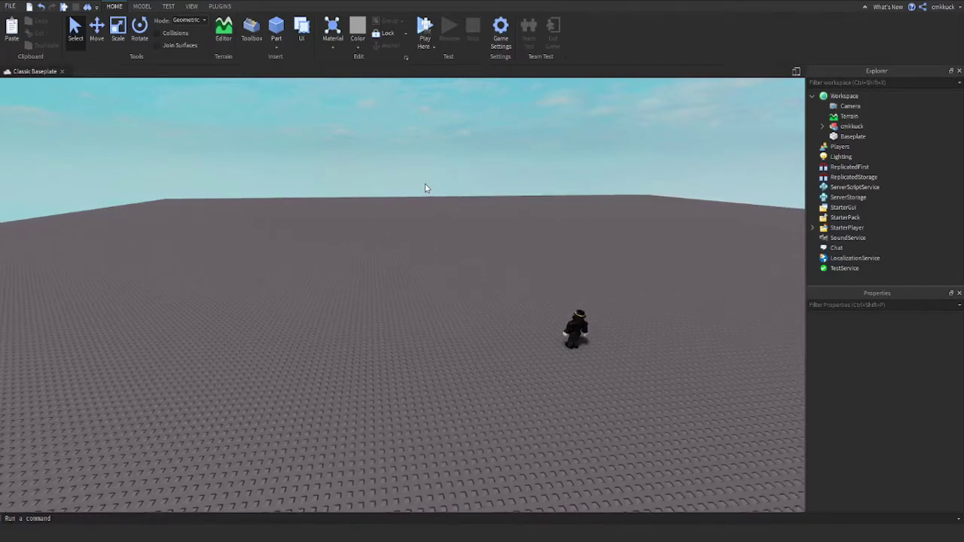